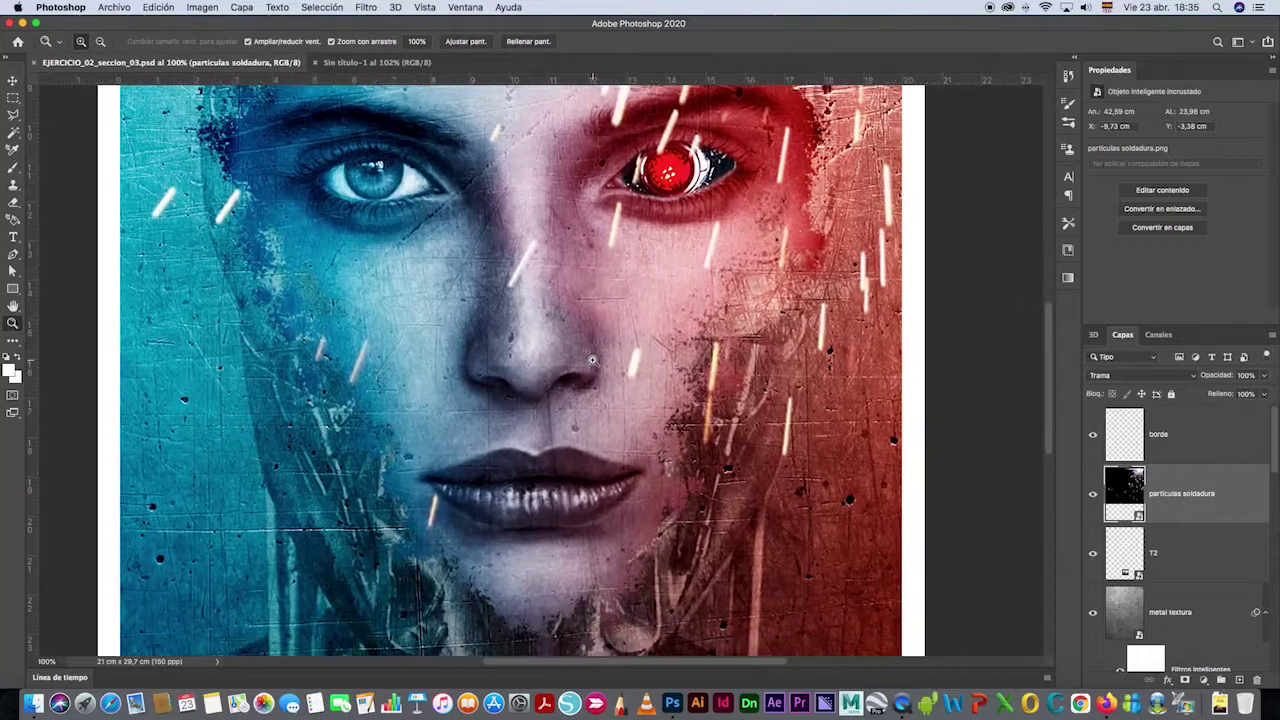
Examine the finished Terminator poster from forehead to logo at full size, and fit the whole composition in view.
{"action": "scroll", "coordinate": [592, 360], "scroll_direction": "down", "scroll_amount": 3}
{"action": "scroll", "coordinate": [592, 360], "scroll_direction": "up", "scroll_amount": 4}
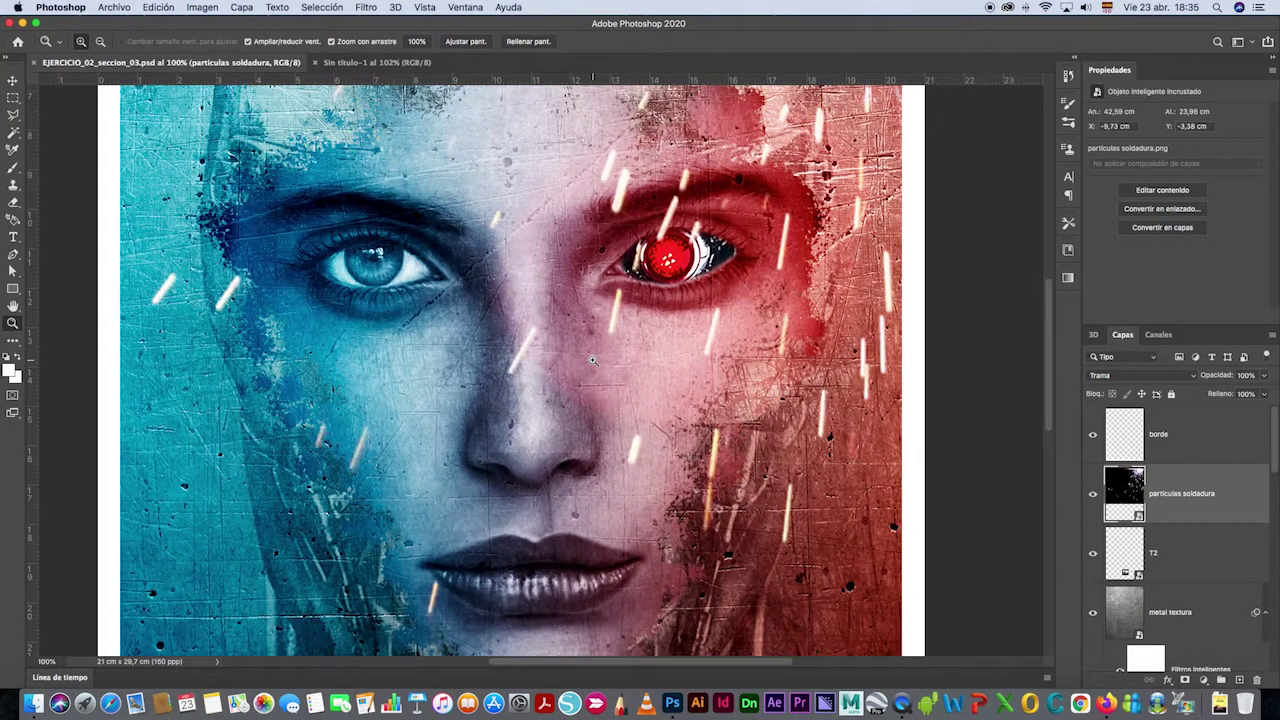
{"action": "scroll", "coordinate": [592, 360], "scroll_direction": "up", "scroll_amount": 4}
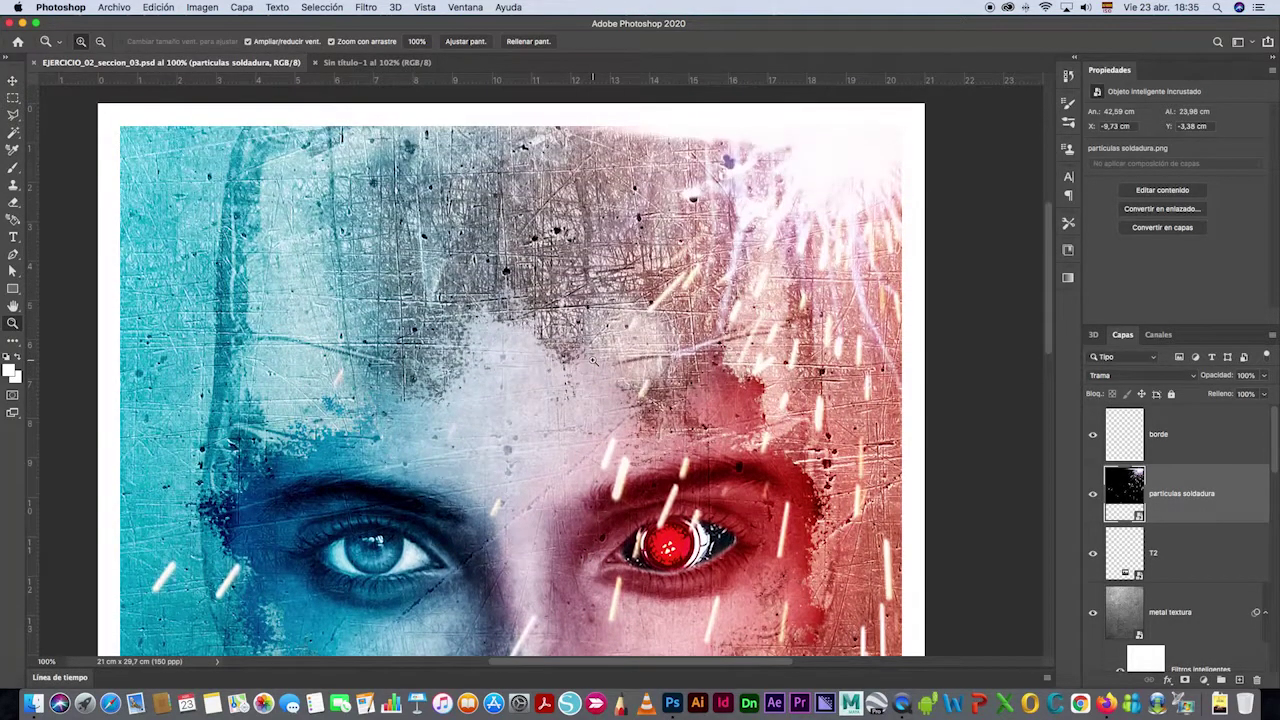
{"action": "scroll", "coordinate": [592, 360], "scroll_direction": "down", "scroll_amount": 5}
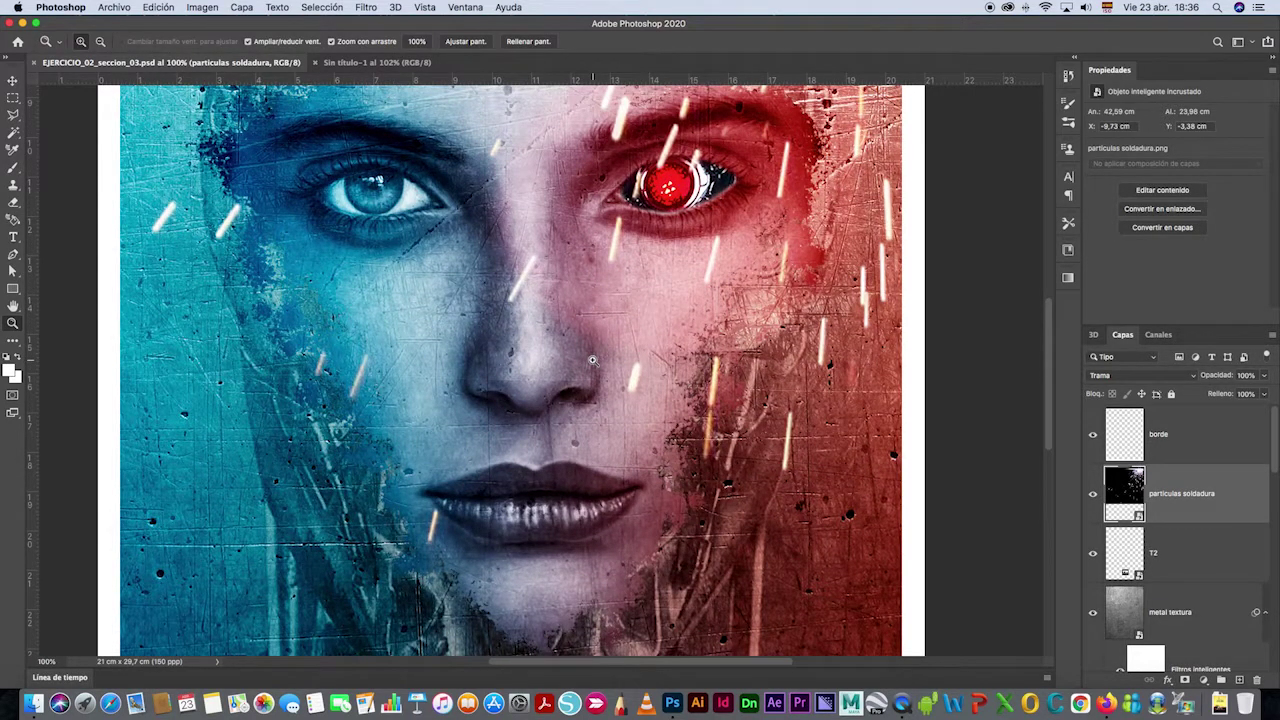
{"action": "scroll", "coordinate": [592, 360], "scroll_direction": "down", "scroll_amount": 3}
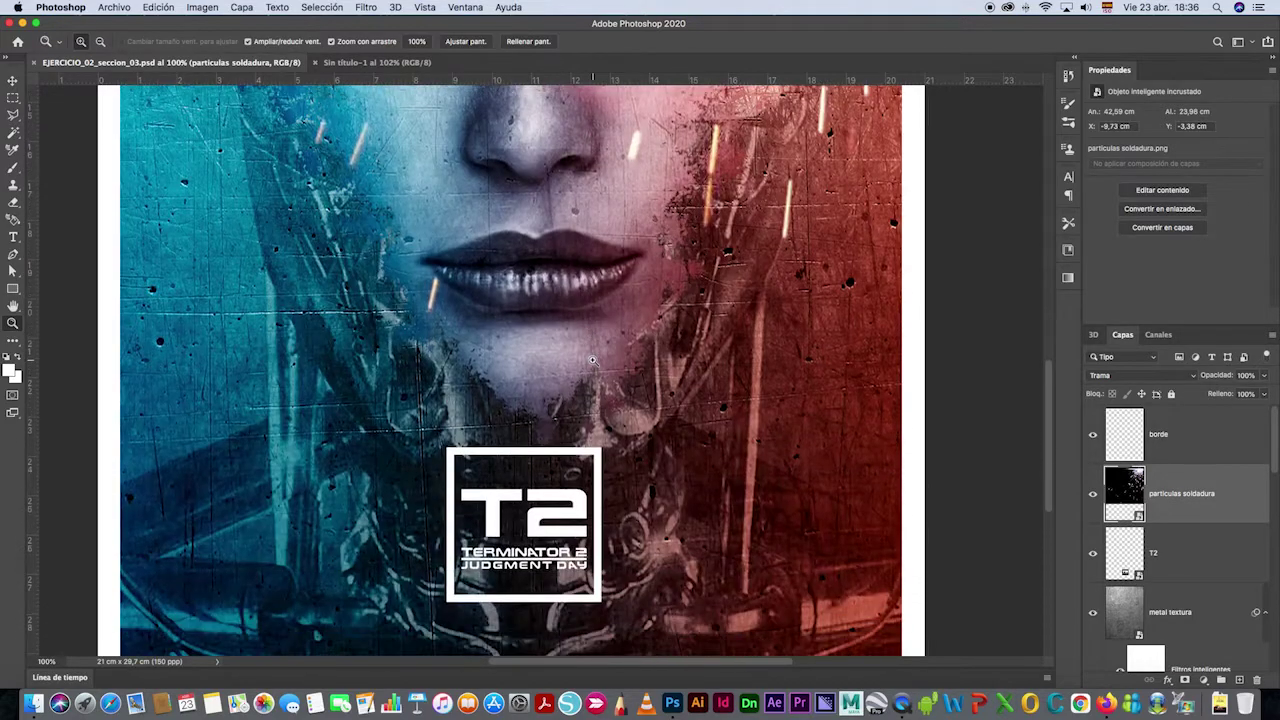
{"action": "scroll", "coordinate": [592, 360], "scroll_direction": "down", "scroll_amount": 2}
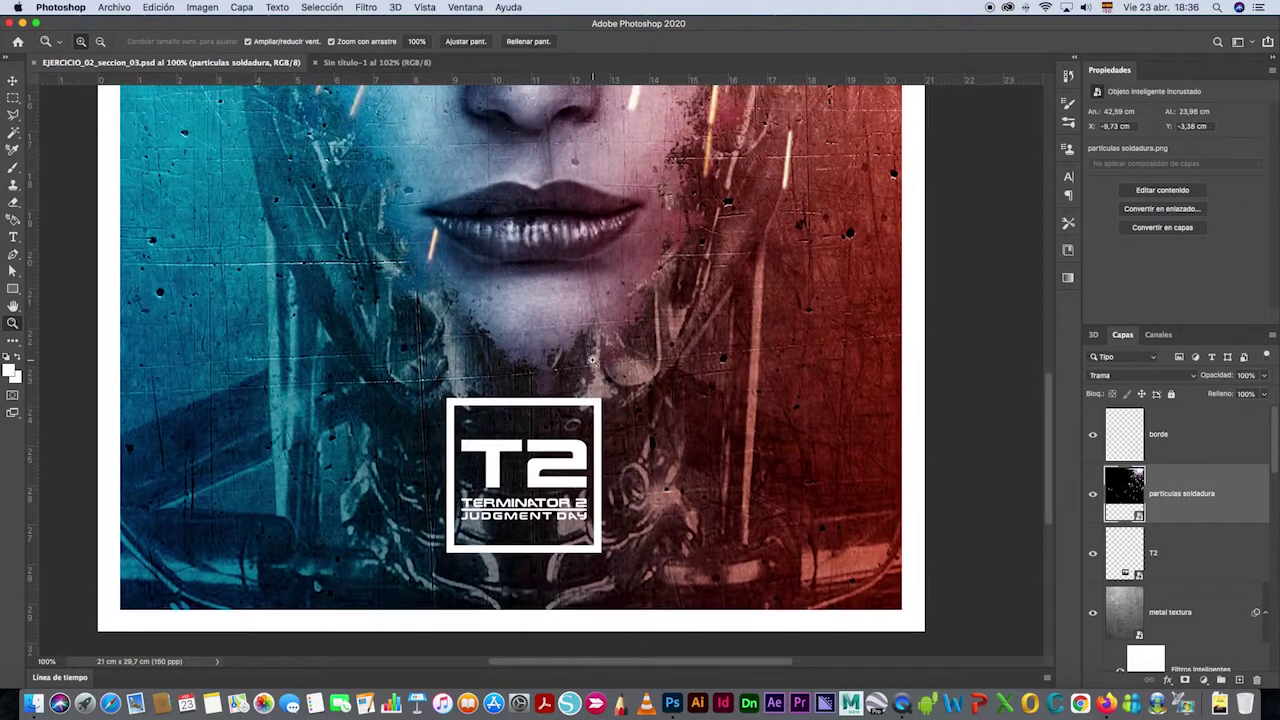
{"action": "scroll", "coordinate": [592, 360], "scroll_direction": "up", "scroll_amount": 5}
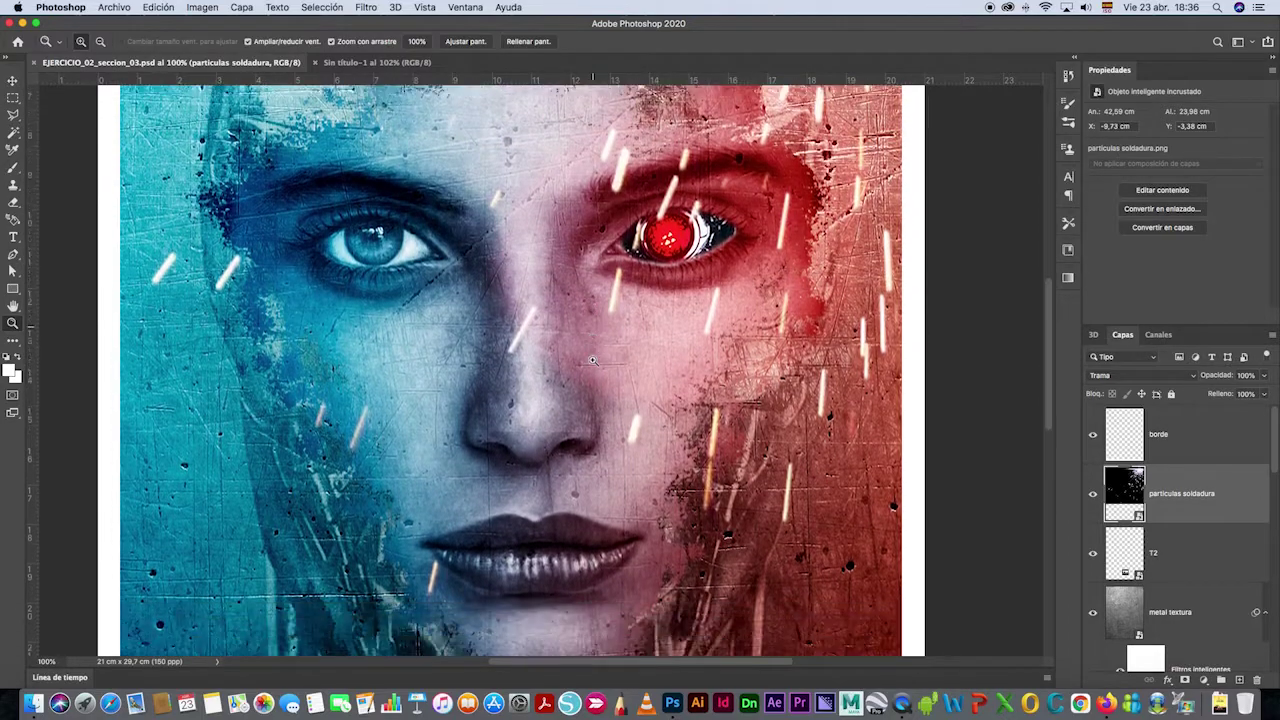
{"action": "scroll", "coordinate": [593, 365], "scroll_direction": "up", "scroll_amount": 3}
{"action": "scroll", "coordinate": [594, 370], "scroll_direction": "down", "scroll_amount": 3}
{"action": "right_click", "coordinate": [570, 352]}
{"action": "left_click", "coordinate": [620, 366]}
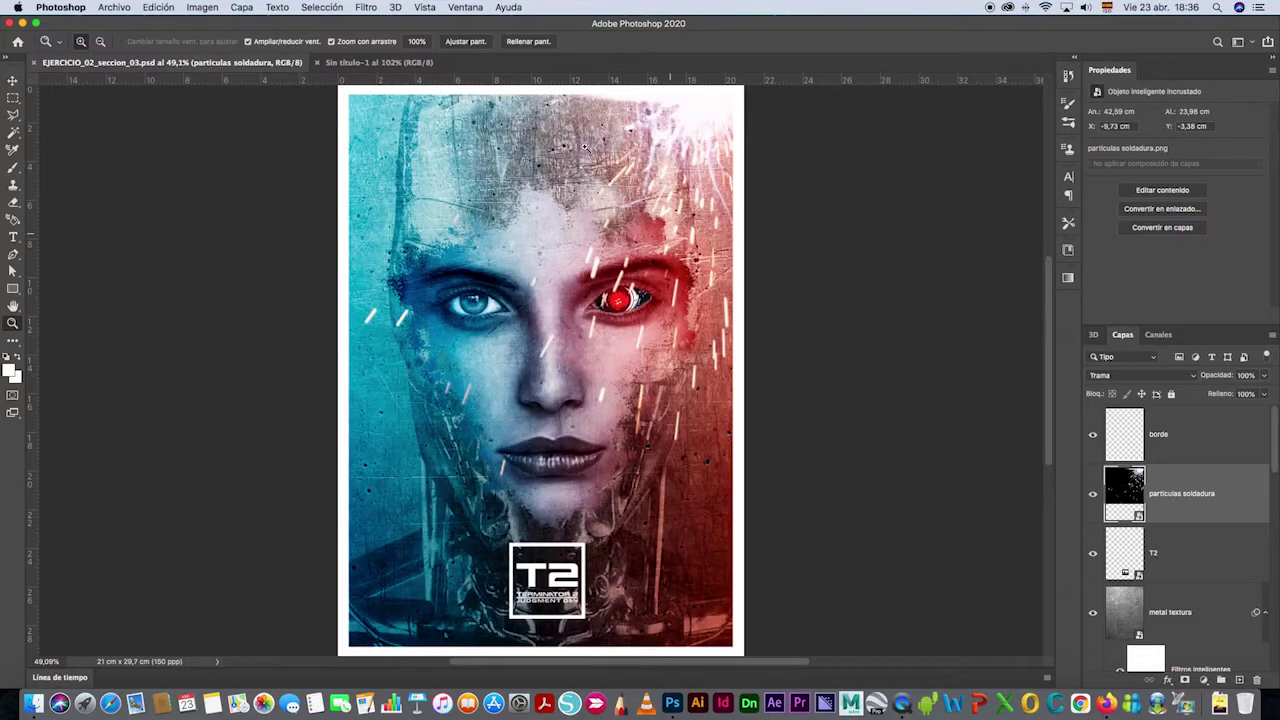
Place 3d-girl-portrait-3.jpg as an embedded element in the blank untitled document.
{"action": "left_click", "coordinate": [372, 63]}
{"action": "right_click", "coordinate": [400, 234]}
{"action": "left_click", "coordinate": [440, 241]}
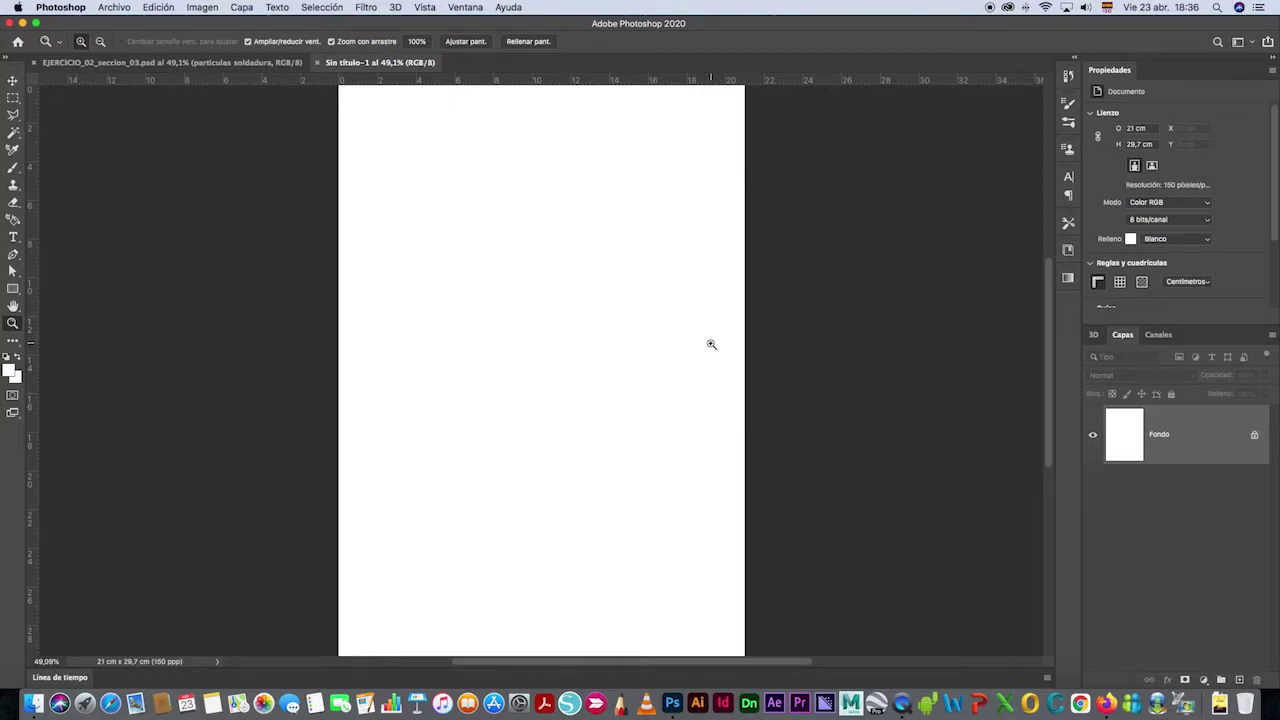
{"action": "left_click", "coordinate": [112, 8]}
{"action": "left_click", "coordinate": [177, 263]}
{"action": "left_click", "coordinate": [803, 84]}
{"action": "left_click", "coordinate": [770, 98]}
{"action": "left_click", "coordinate": [631, 150]}
{"action": "double_click", "coordinate": [629, 144]}
{"action": "left_click", "coordinate": [634, 505]}
{"action": "left_click", "coordinate": [1042, 640]}
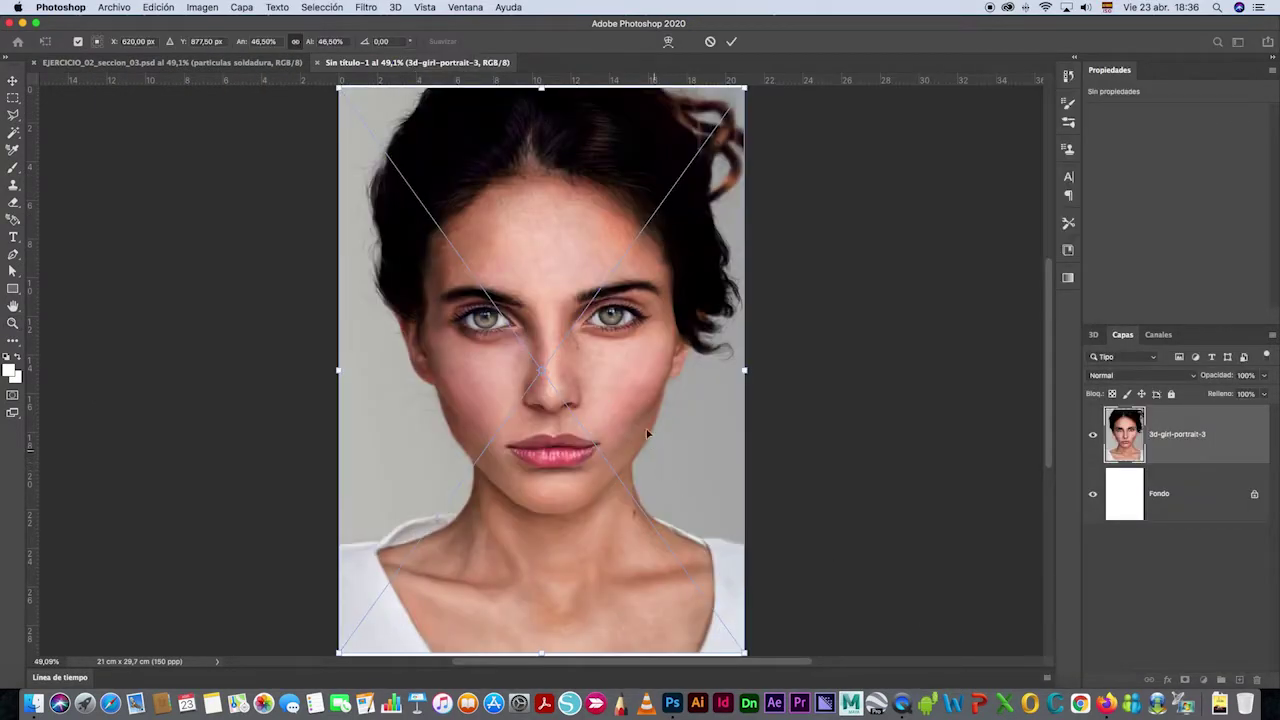
Enlarge the placed portrait to about 21.79 × 30.38 cm so it slightly overlaps the canvas edges.
{"action": "scroll", "coordinate": [601, 308], "scroll_direction": "up", "scroll_amount": 3}
{"action": "left_click_drag", "start_coordinate": [729, 162], "coordinate": [735, 152]}
{"action": "scroll", "coordinate": [540, 400], "scroll_direction": "down", "scroll_amount": 8}
{"action": "left_click_drag", "start_coordinate": [322, 504], "coordinate": [314, 515]}
{"action": "key", "text": "Return"}
Rename the portrait layer as modelo.
{"action": "scroll", "coordinate": [495, 450], "scroll_direction": "up", "scroll_amount": 5}
{"action": "double_click", "coordinate": [1174, 436]}
{"action": "type", "text": "modelo"}
{"action": "key", "text": "Return"}
Place t-1000.jpg as an embedded element above the modelo layer.
{"action": "left_click", "coordinate": [110, 8]}
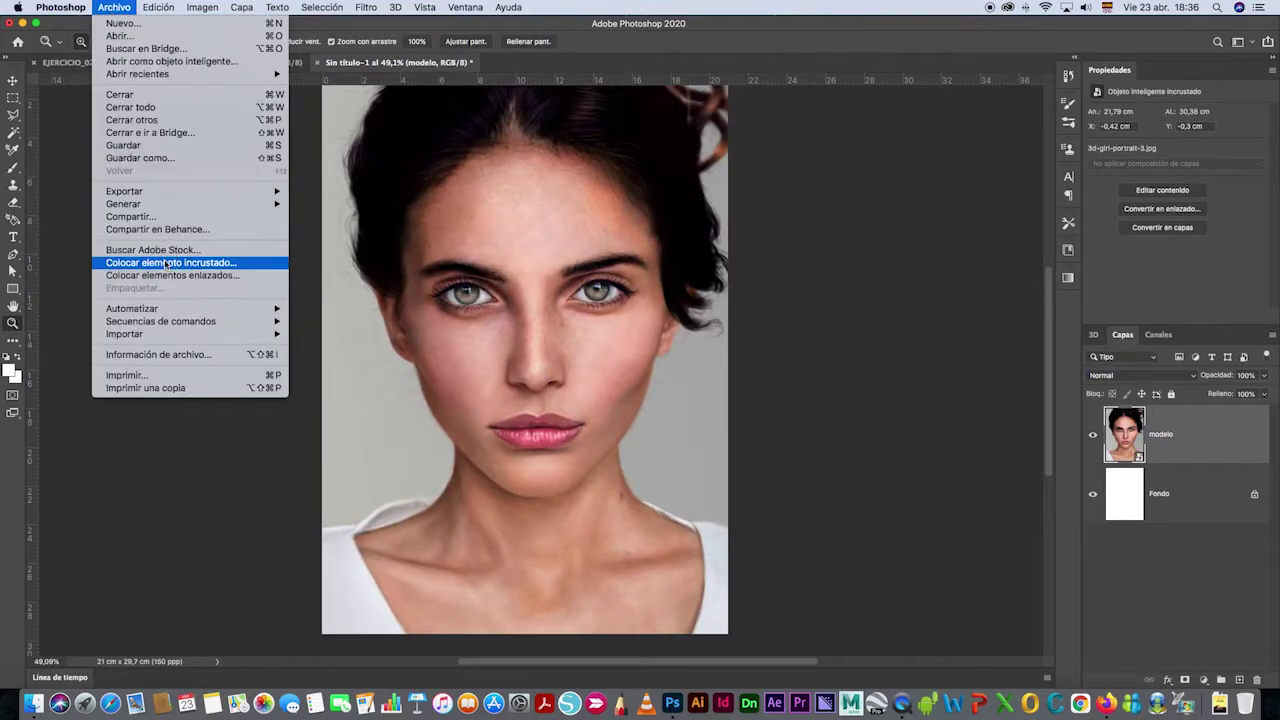
{"action": "left_click", "coordinate": [170, 262]}
{"action": "left_click", "coordinate": [634, 407]}
{"action": "left_click", "coordinate": [1042, 640]}
Enlarge the robot image to about 31.55 × 31.55 cm and position it so it covers the whole canvas.
{"action": "scroll", "coordinate": [720, 420], "scroll_direction": "up", "scroll_amount": 4}
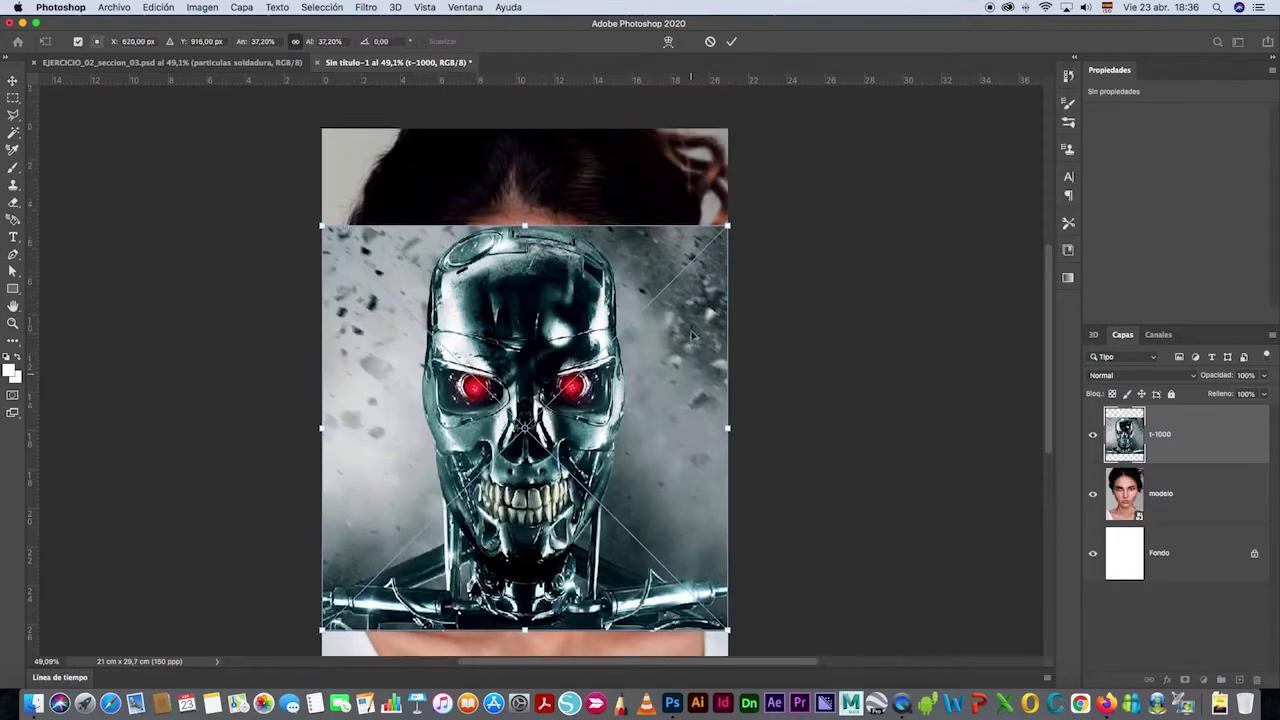
{"action": "left_click_drag", "start_coordinate": [728, 252], "coordinate": [831, 158]}
{"action": "scroll", "coordinate": [600, 350], "scroll_direction": "down", "scroll_amount": 10}
{"action": "left_click_drag", "start_coordinate": [319, 322], "coordinate": [211, 431]}
{"action": "scroll", "coordinate": [480, 314], "scroll_direction": "up", "scroll_amount": 5}
{"action": "left_click_drag", "start_coordinate": [568, 240], "coordinate": [575, 238]}
{"action": "scroll", "coordinate": [575, 238], "scroll_direction": "up", "scroll_amount": 2}
{"action": "left_click", "coordinate": [731, 41]}
{"action": "key", "text": "z"}
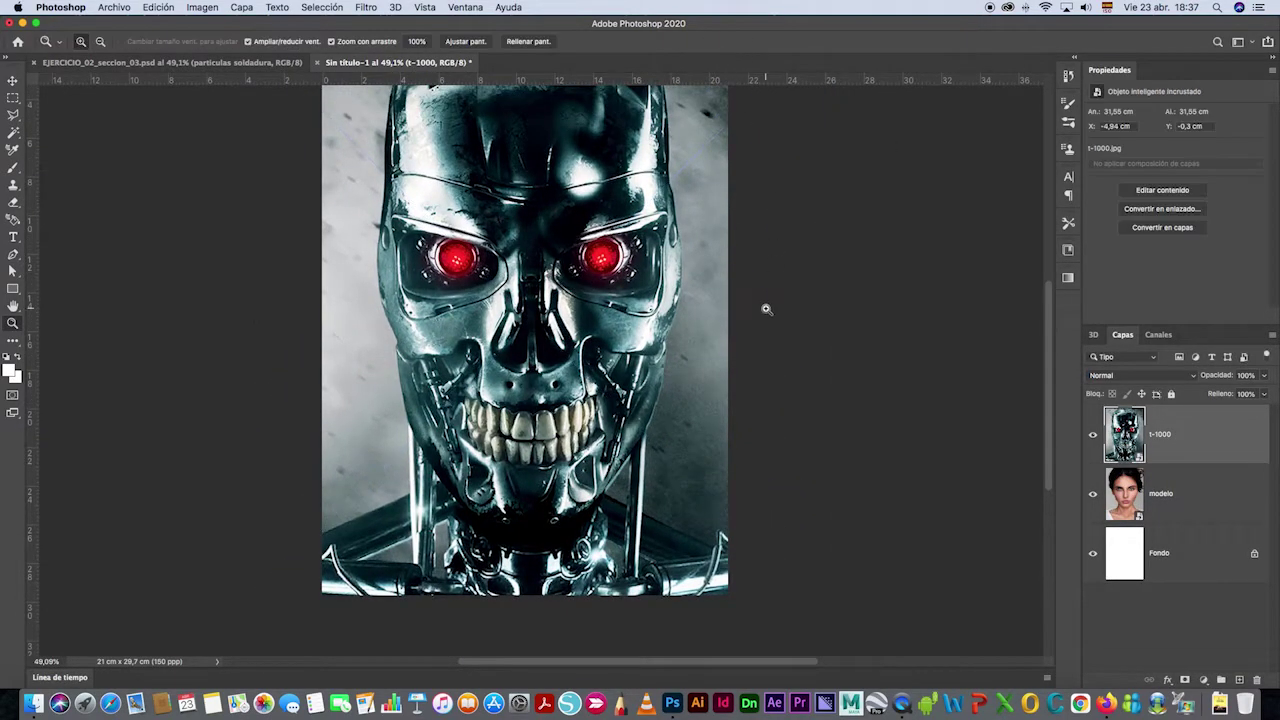
Lower the t-1000 layer's opacity to 42% and shift it slightly to align the robot's face with the model's.
{"action": "scroll", "coordinate": [766, 309], "scroll_direction": "up", "scroll_amount": 2}
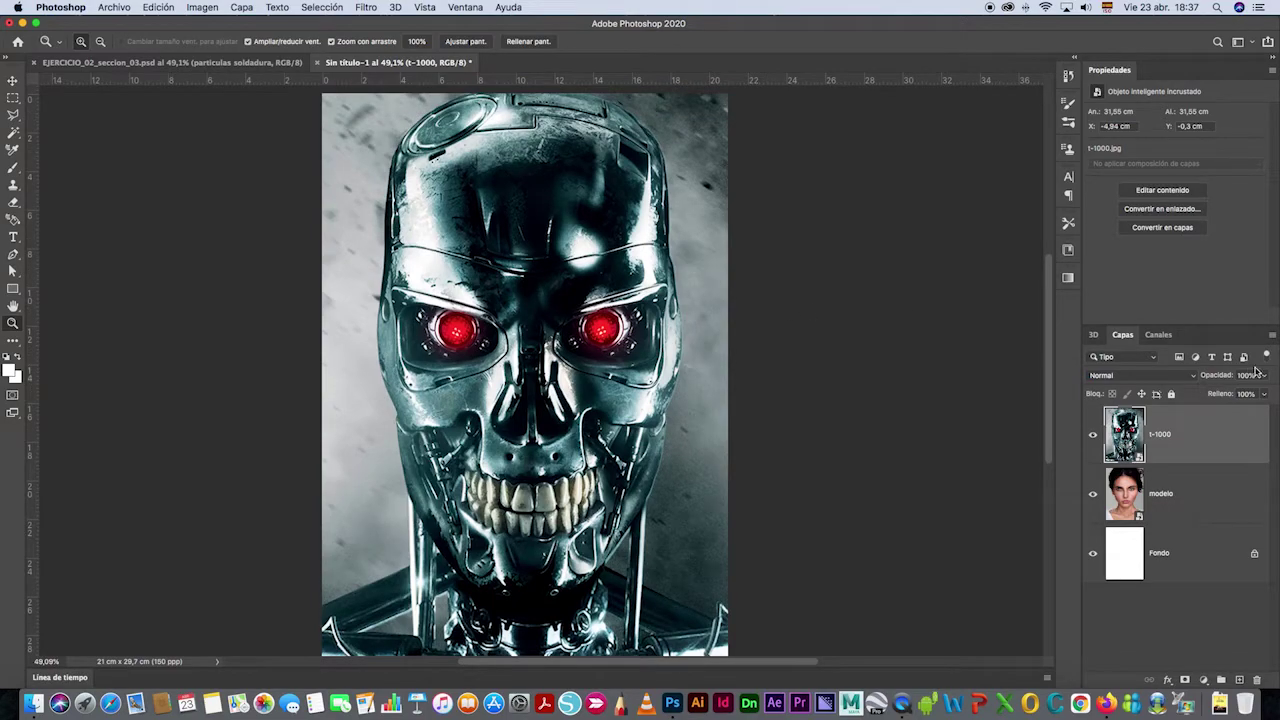
{"action": "left_click", "coordinate": [1263, 376]}
{"action": "left_click_drag", "start_coordinate": [1263, 395], "coordinate": [1228, 393]}
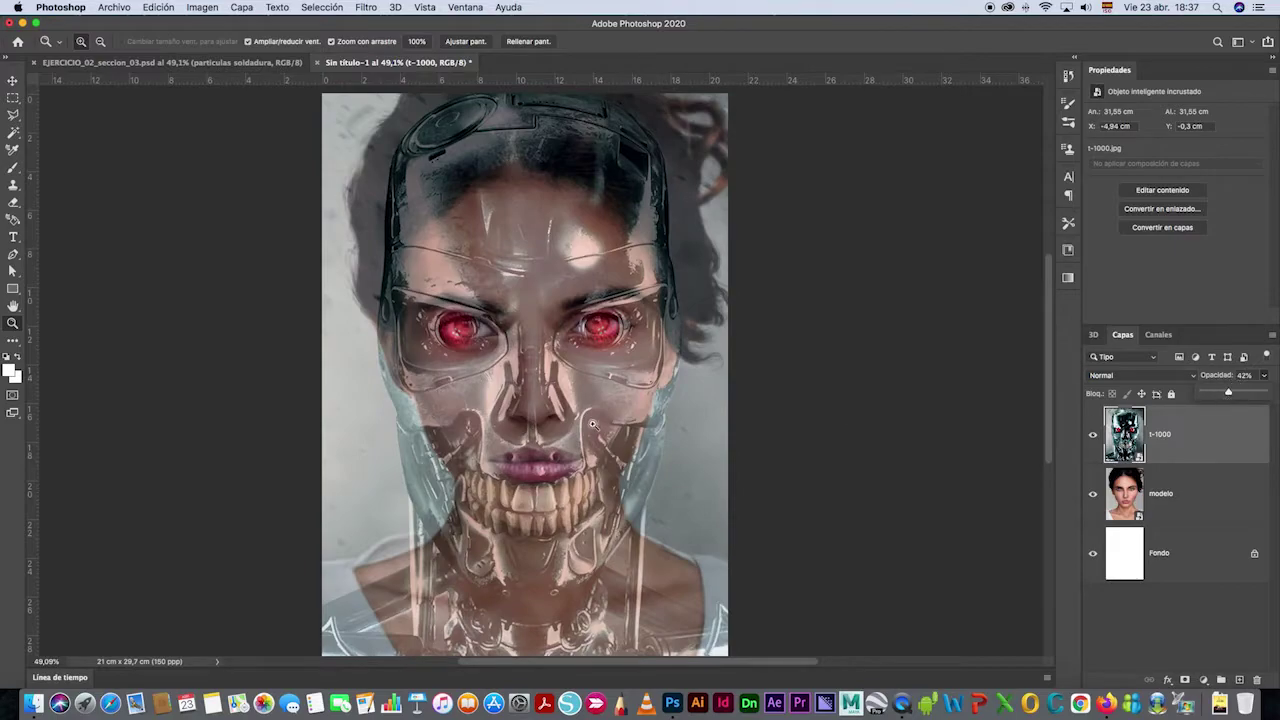
{"action": "left_click", "coordinate": [12, 82]}
{"action": "left_click_drag", "start_coordinate": [655, 434], "coordinate": [659, 422]}
{"action": "scroll", "coordinate": [943, 371], "scroll_direction": "down", "scroll_amount": 2}
{"action": "scroll", "coordinate": [943, 375], "scroll_direction": "up", "scroll_amount": 2}
Place metal textura.jpg as an embedded element above the t-1000 layer.
{"action": "left_click", "coordinate": [118, 7]}
{"action": "left_click", "coordinate": [168, 303]}
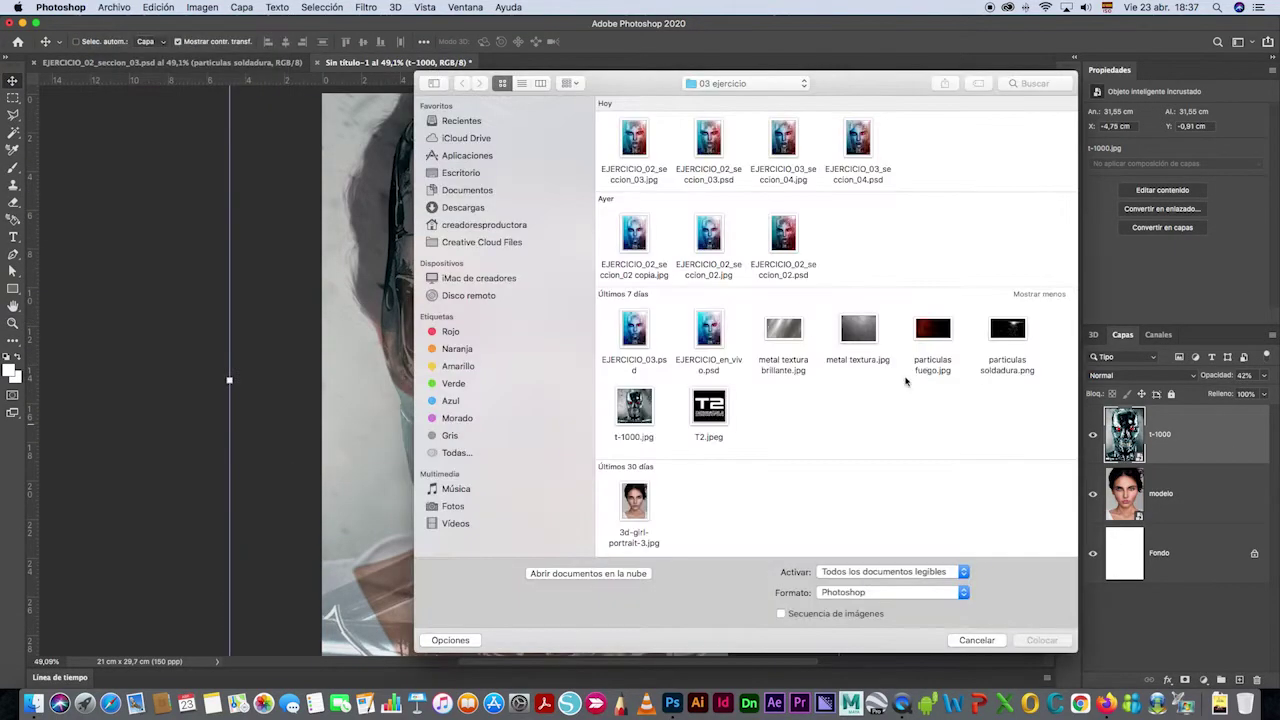
{"action": "double_click", "coordinate": [858, 335]}
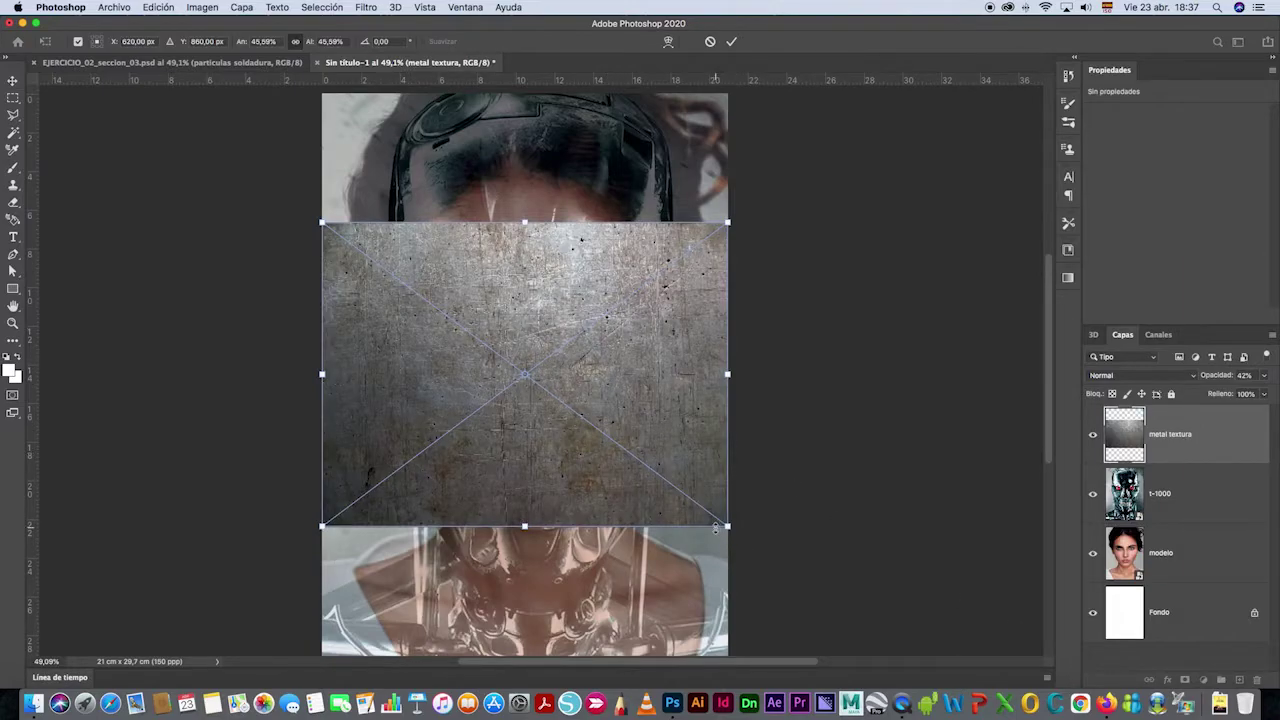
Enlarge the metal texture to about 40.32 × 30.24 cm and shift it so it covers the whole canvas.
{"action": "scroll", "coordinate": [715, 528], "scroll_direction": "down", "scroll_amount": 2}
{"action": "left_click_drag", "start_coordinate": [729, 466], "coordinate": [920, 613]}
{"action": "scroll", "coordinate": [498, 373], "scroll_direction": "up", "scroll_amount": 5}
{"action": "left_click_drag", "start_coordinate": [324, 329], "coordinate": [141, 192]}
{"action": "scroll", "coordinate": [474, 398], "scroll_direction": "down", "scroll_amount": 3}
{"action": "scroll", "coordinate": [576, 344], "scroll_direction": "down", "scroll_amount": 2}
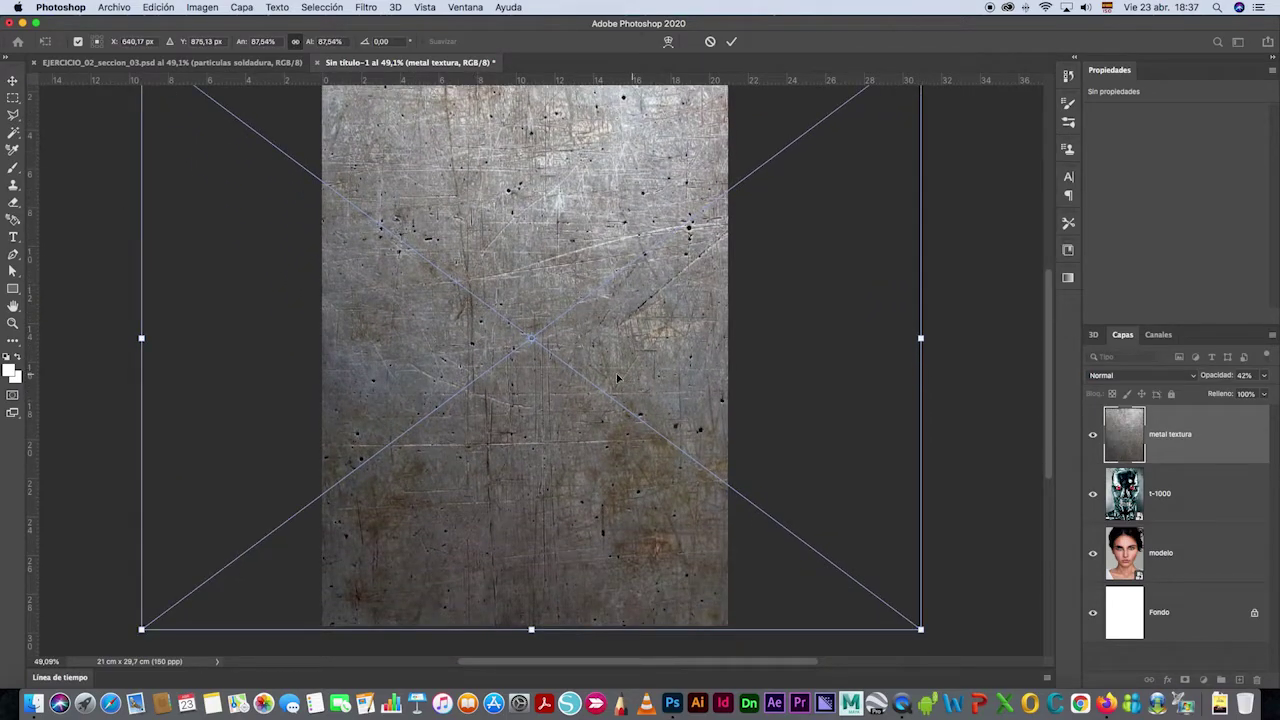
{"action": "left_click_drag", "start_coordinate": [572, 283], "coordinate": [497, 276]}
{"action": "scroll", "coordinate": [646, 433], "scroll_direction": "up", "scroll_amount": 2}
{"action": "scroll", "coordinate": [646, 433], "scroll_direction": "down", "scroll_amount": 1}
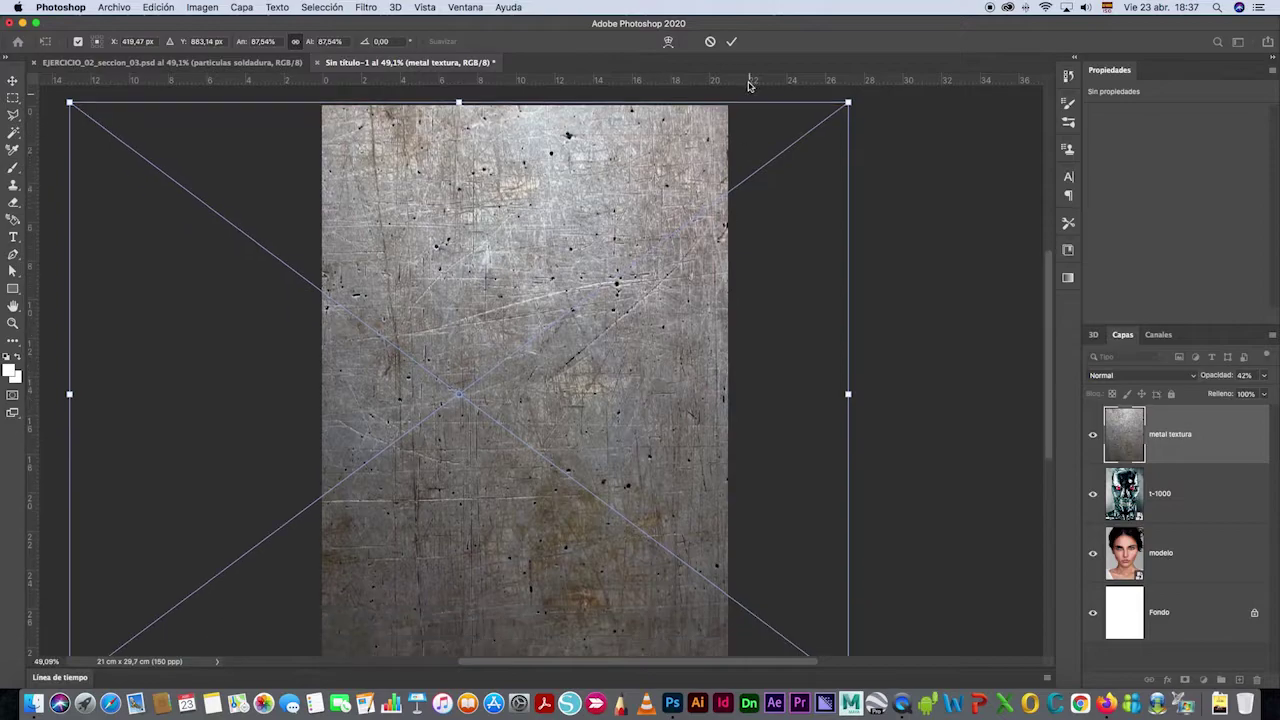
{"action": "left_click", "coordinate": [731, 41]}
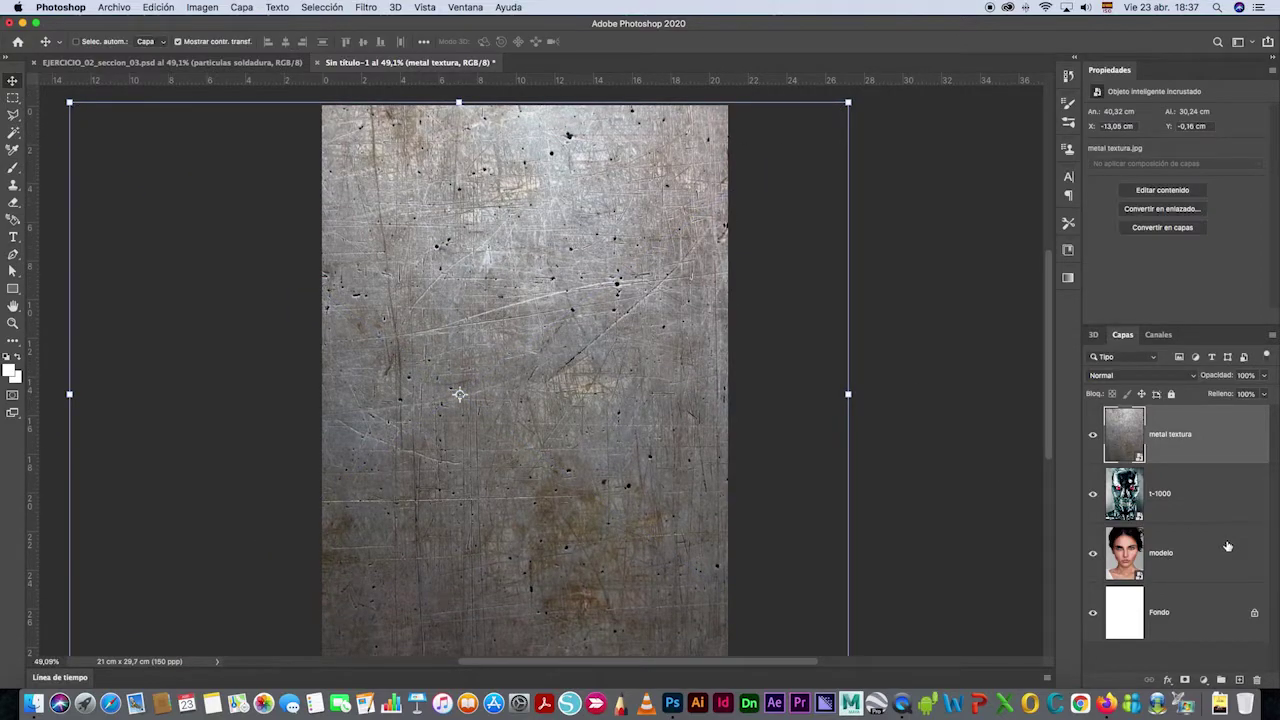
Move the modelo layer to the top of the layer stack, above metal textura.
{"action": "left_click", "coordinate": [1174, 496]}
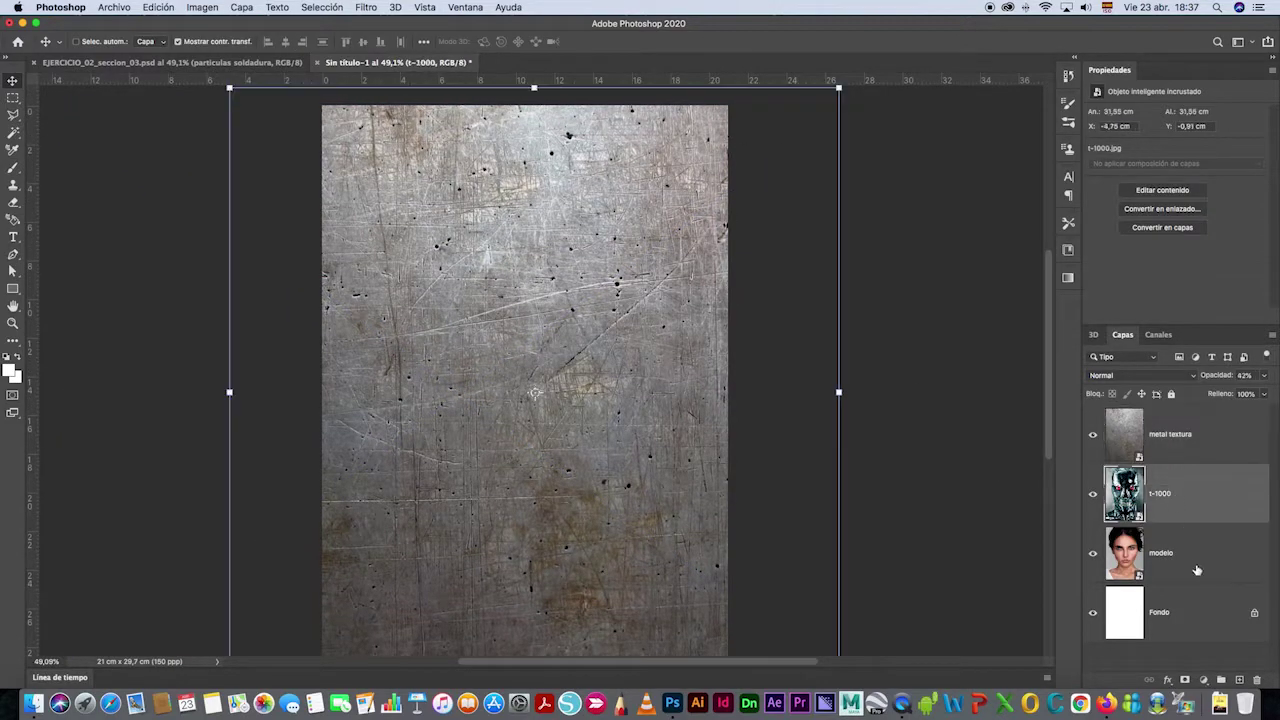
{"action": "left_click", "coordinate": [1193, 549]}
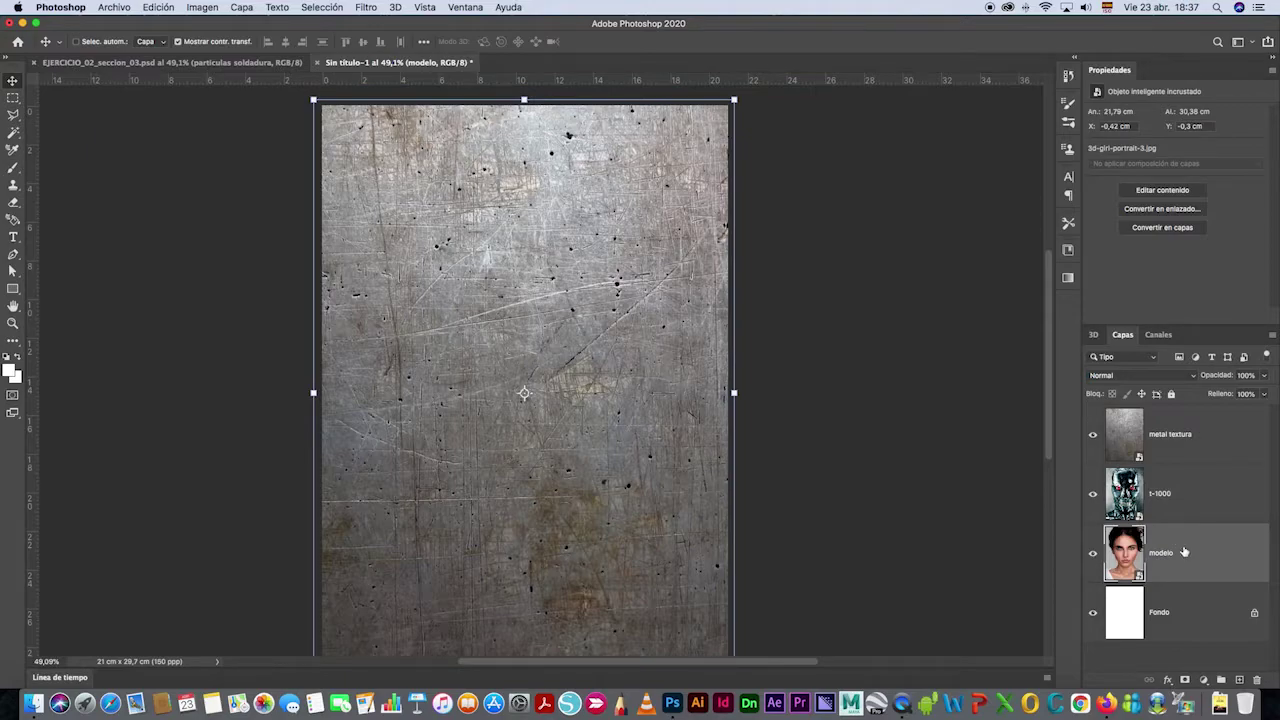
{"action": "left_click_drag", "start_coordinate": [1184, 552], "coordinate": [1181, 436]}
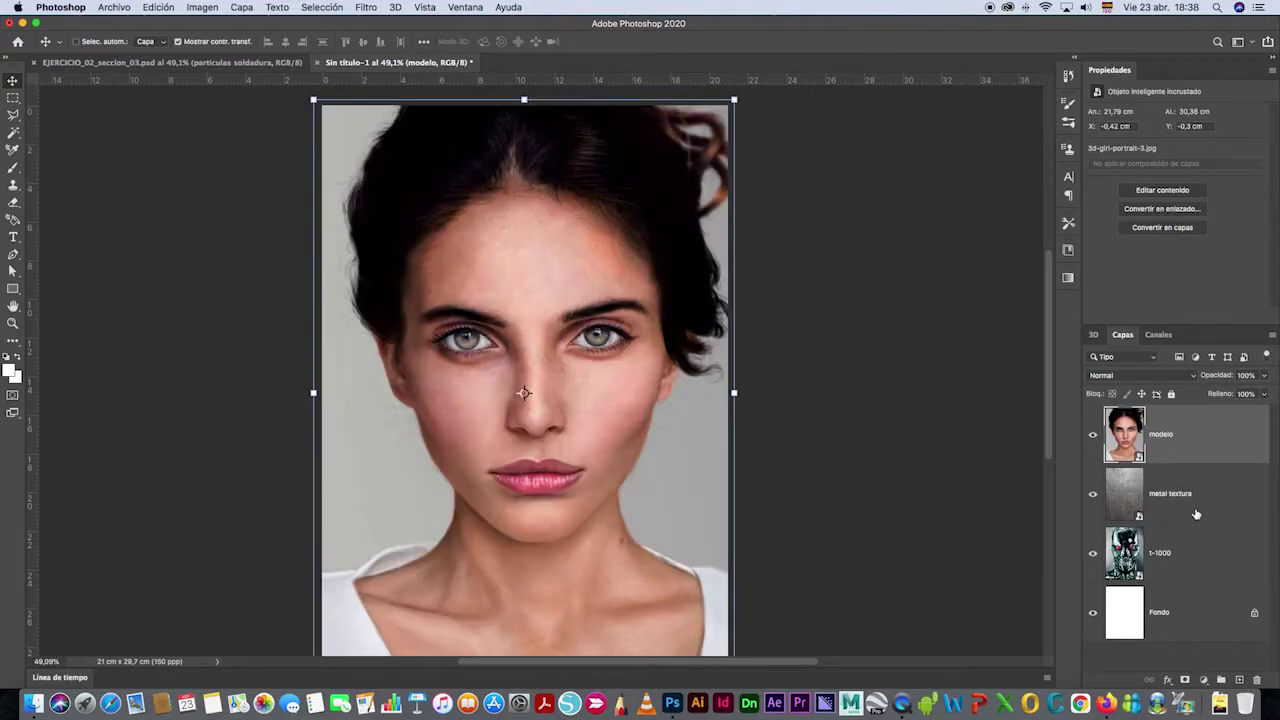
{"action": "left_click", "coordinate": [1188, 498]}
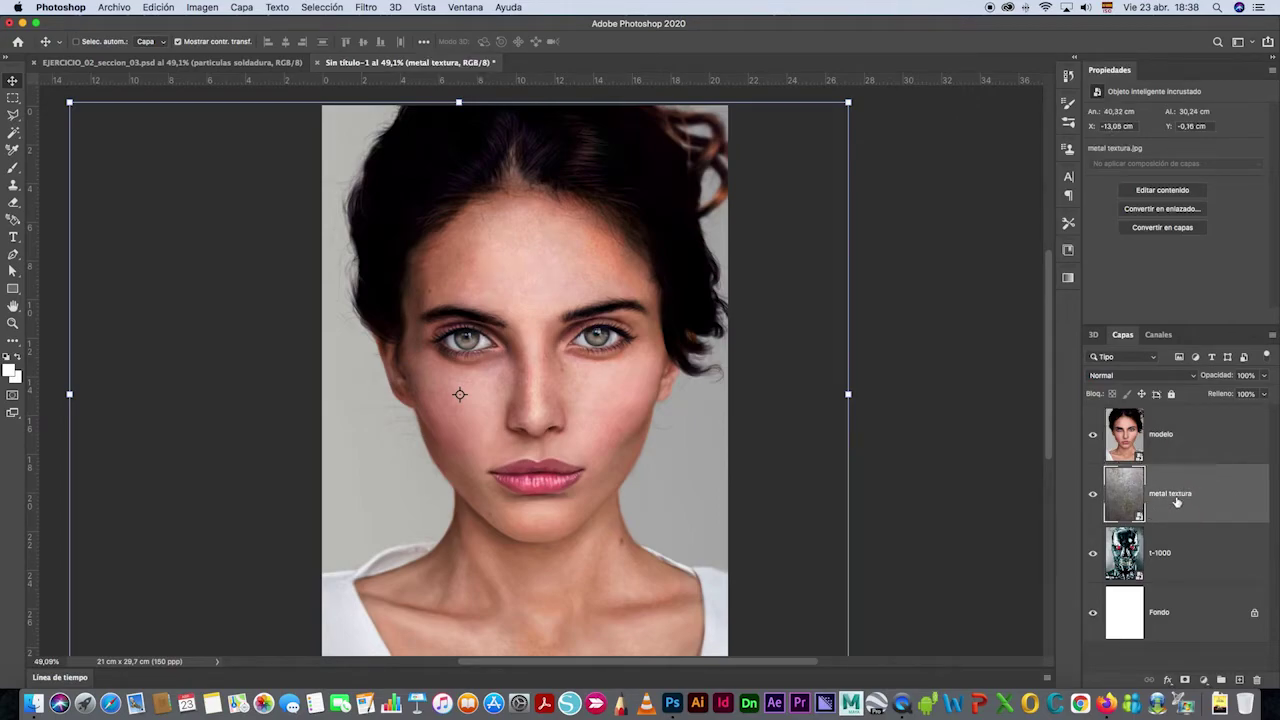
{"action": "left_click", "coordinate": [1178, 447]}
{"action": "left_click", "coordinate": [1181, 487]}
{"action": "left_click", "coordinate": [1188, 449]}
{"action": "left_click", "coordinate": [1186, 477]}
{"action": "left_click", "coordinate": [1187, 448]}
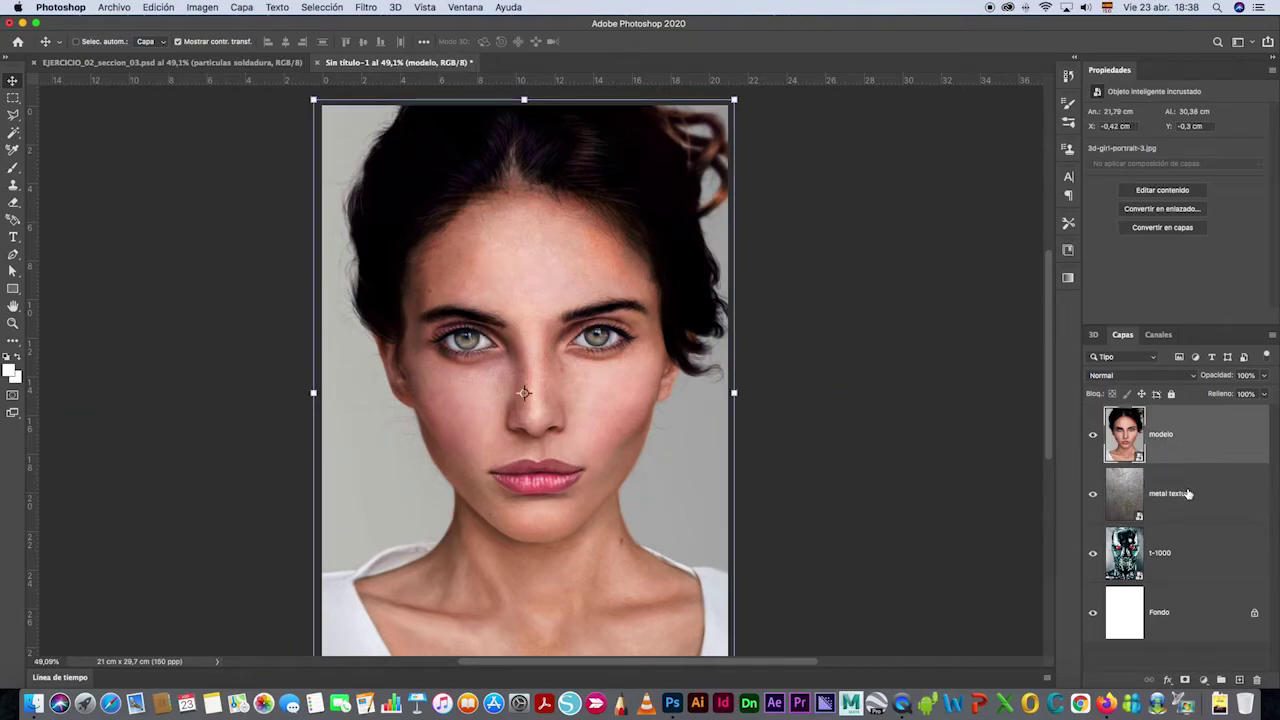
Add an empty layer between metal textura and modelo, and clip the modelo layer to it with a clipping mask.
{"action": "left_click", "coordinate": [1184, 495]}
{"action": "left_click", "coordinate": [1240, 681]}
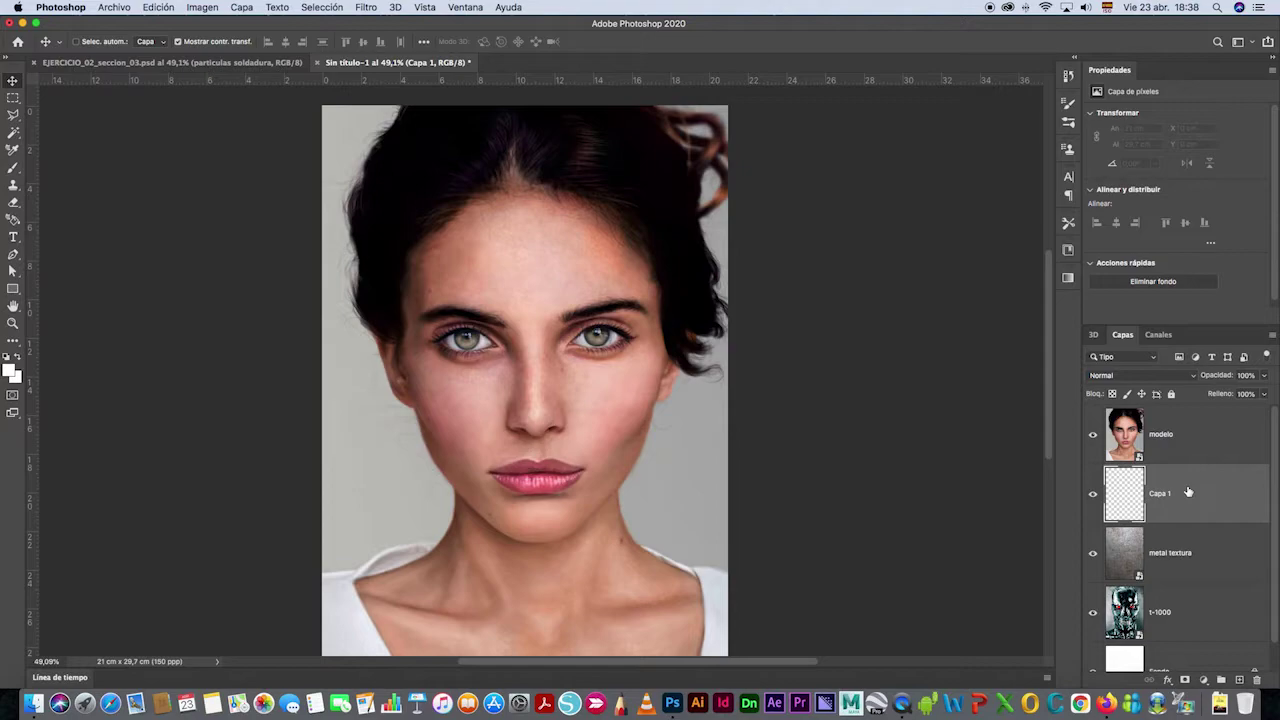
{"action": "left_click", "coordinate": [1183, 448]}
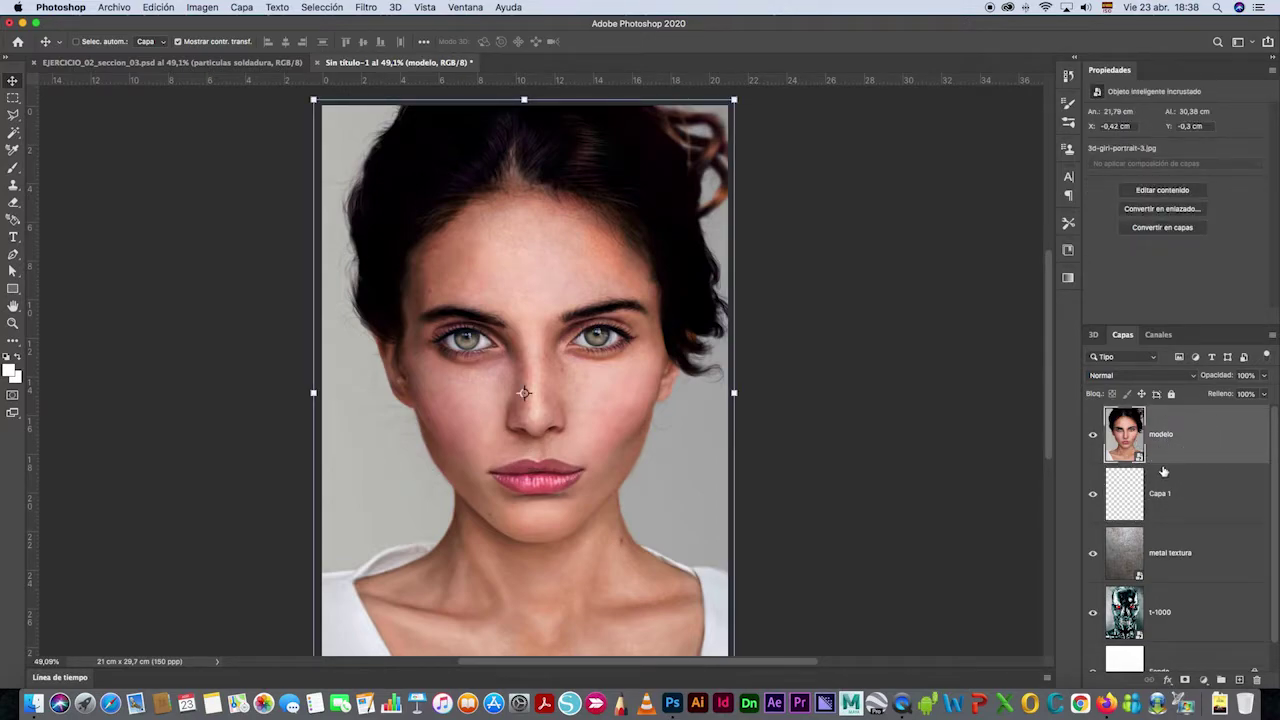
{"action": "left_click", "coordinate": [241, 7]}
{"action": "mouse_move", "coordinate": [314, 221]}
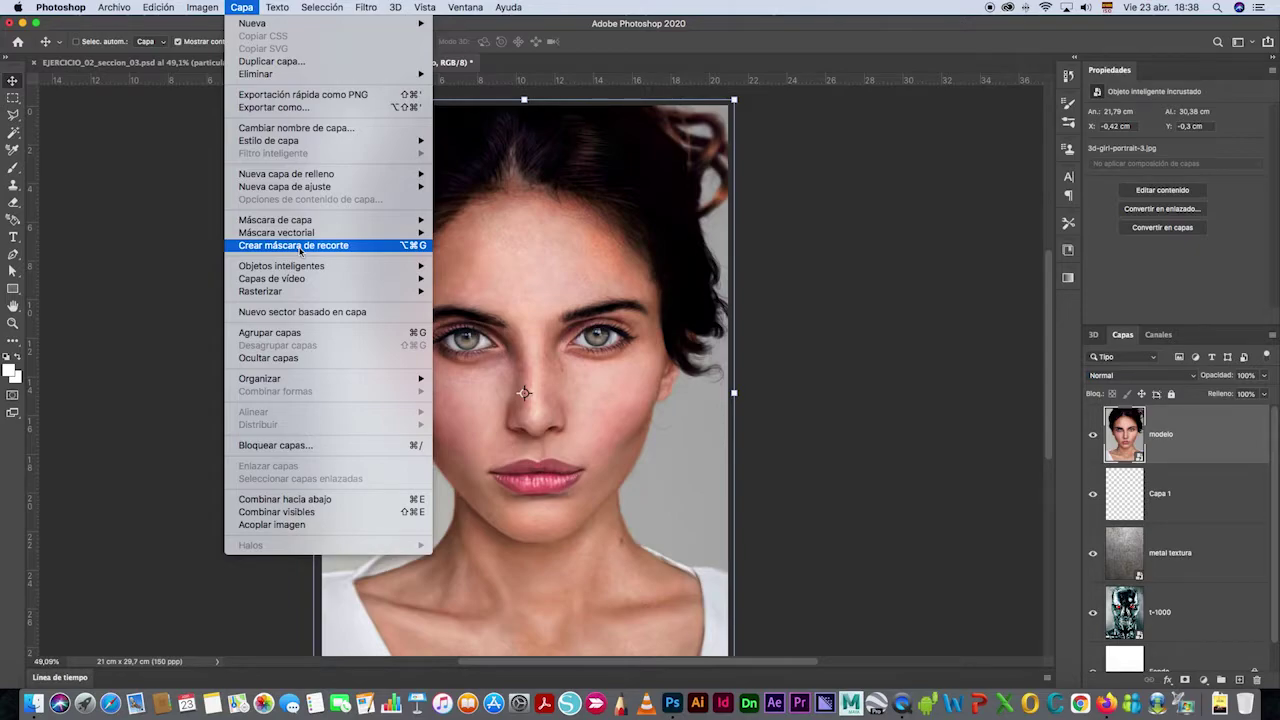
{"action": "left_click", "coordinate": [299, 249]}
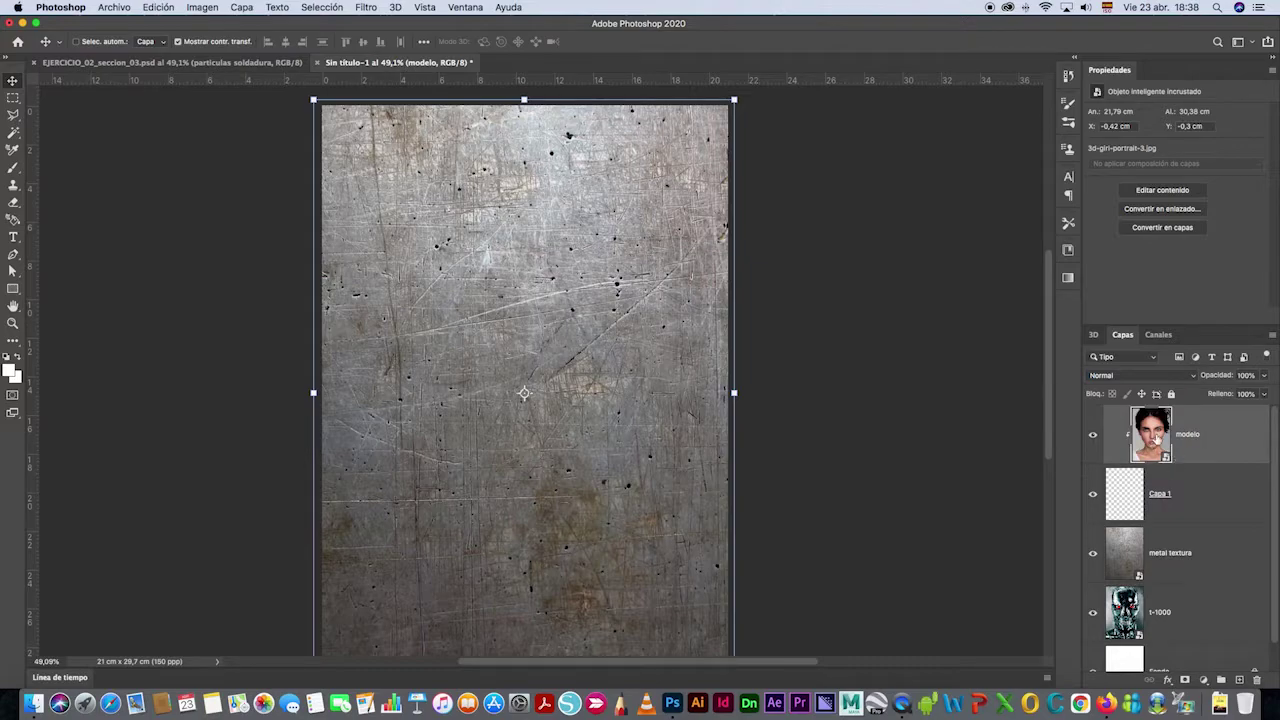
Rename the empty layer beneath modelo as recorte.
{"action": "left_click", "coordinate": [1126, 503]}
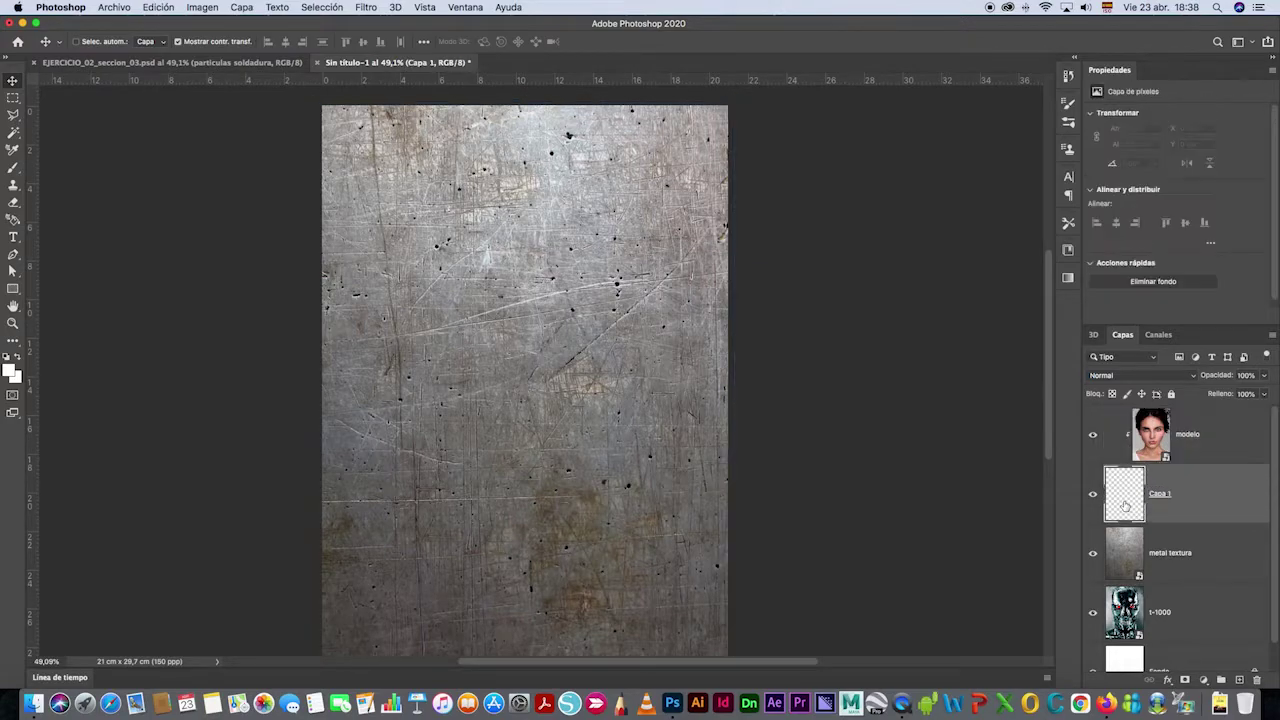
{"action": "double_click", "coordinate": [1160, 496]}
{"action": "type", "text": "re"}
{"action": "key", "text": "Return"}
With the recorte layer active, set up the Brush tool with the Fiesta del pastel definitivo Kyle dry brush.
{"action": "left_click", "coordinate": [1196, 549]}
{"action": "left_click", "coordinate": [1210, 497]}
{"action": "left_click", "coordinate": [14, 170]}
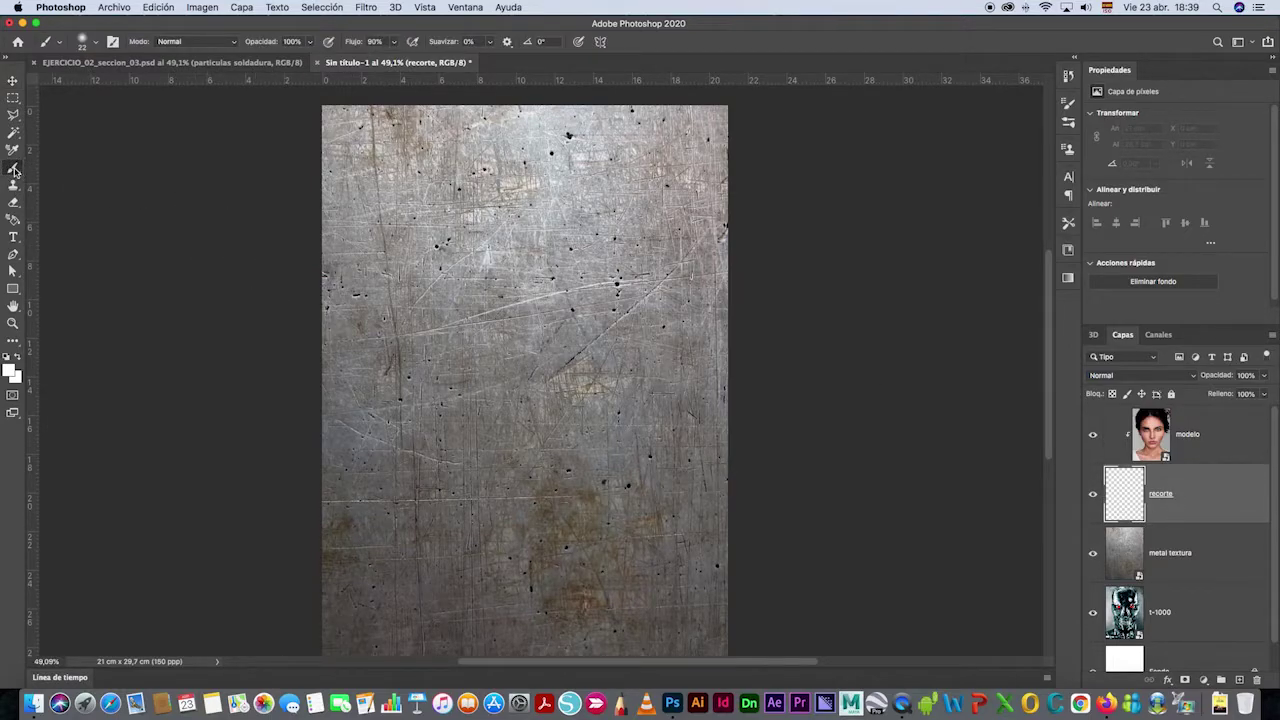
{"action": "left_click", "coordinate": [89, 45]}
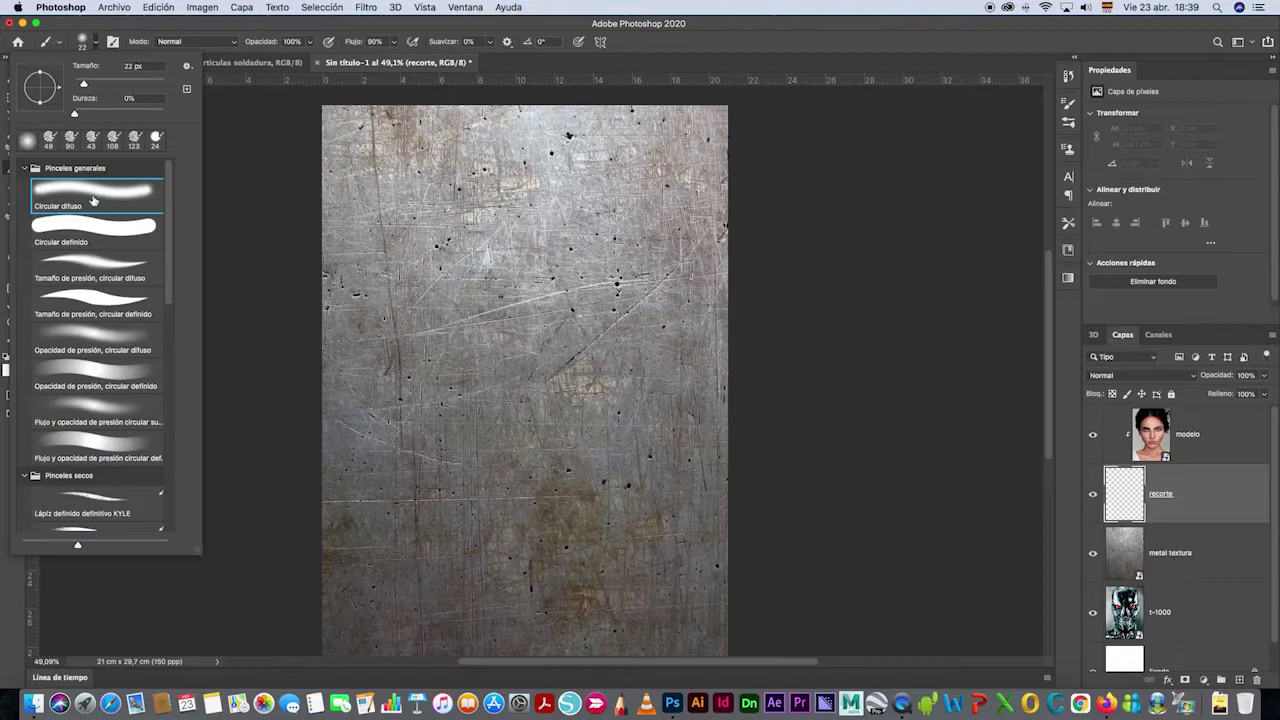
{"action": "left_click", "coordinate": [99, 238]}
{"action": "left_click", "coordinate": [114, 198]}
{"action": "left_click", "coordinate": [108, 233]}
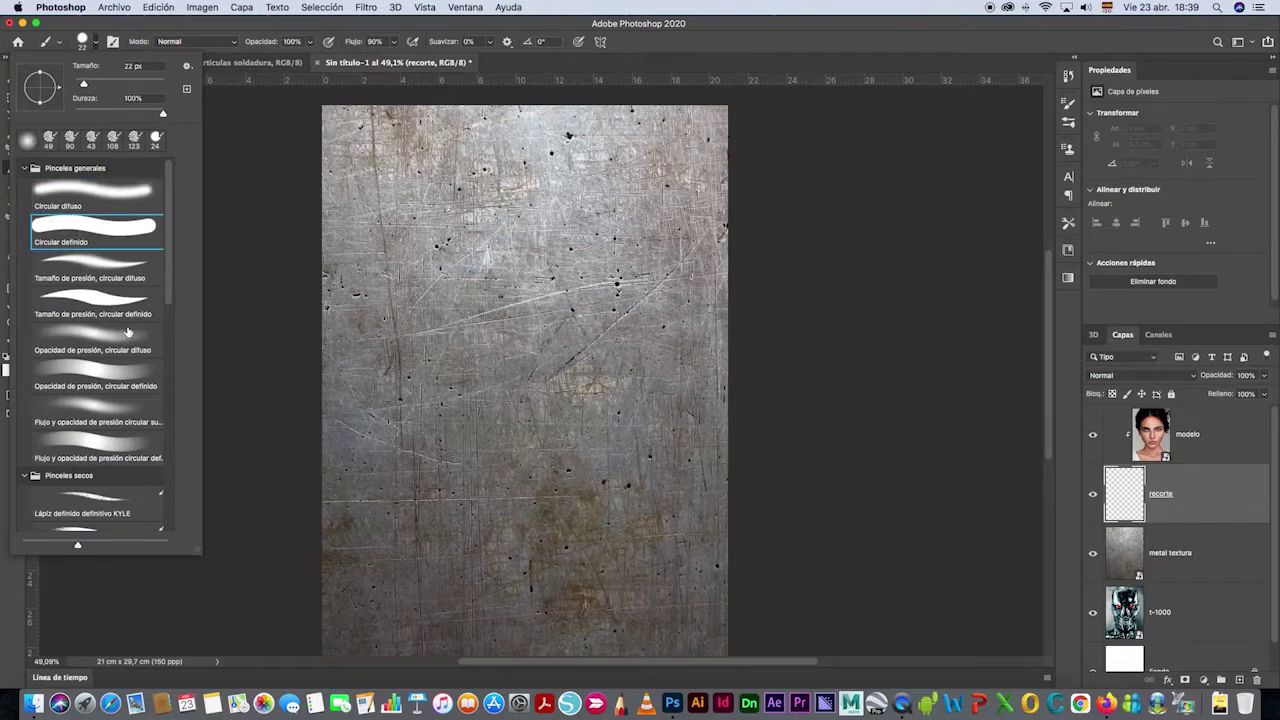
{"action": "scroll", "coordinate": [128, 332], "scroll_direction": "down", "scroll_amount": 10}
{"action": "scroll", "coordinate": [128, 332], "scroll_direction": "up", "scroll_amount": 1}
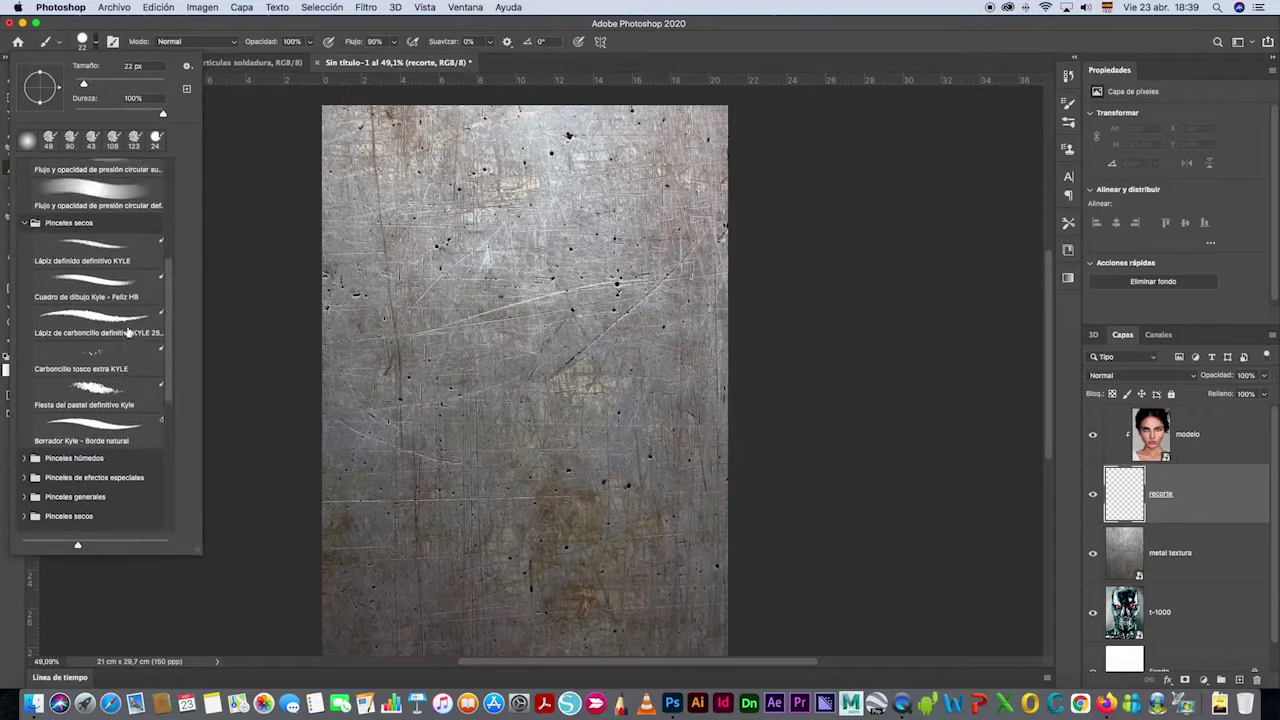
{"action": "scroll", "coordinate": [107, 350], "scroll_direction": "up", "scroll_amount": 2}
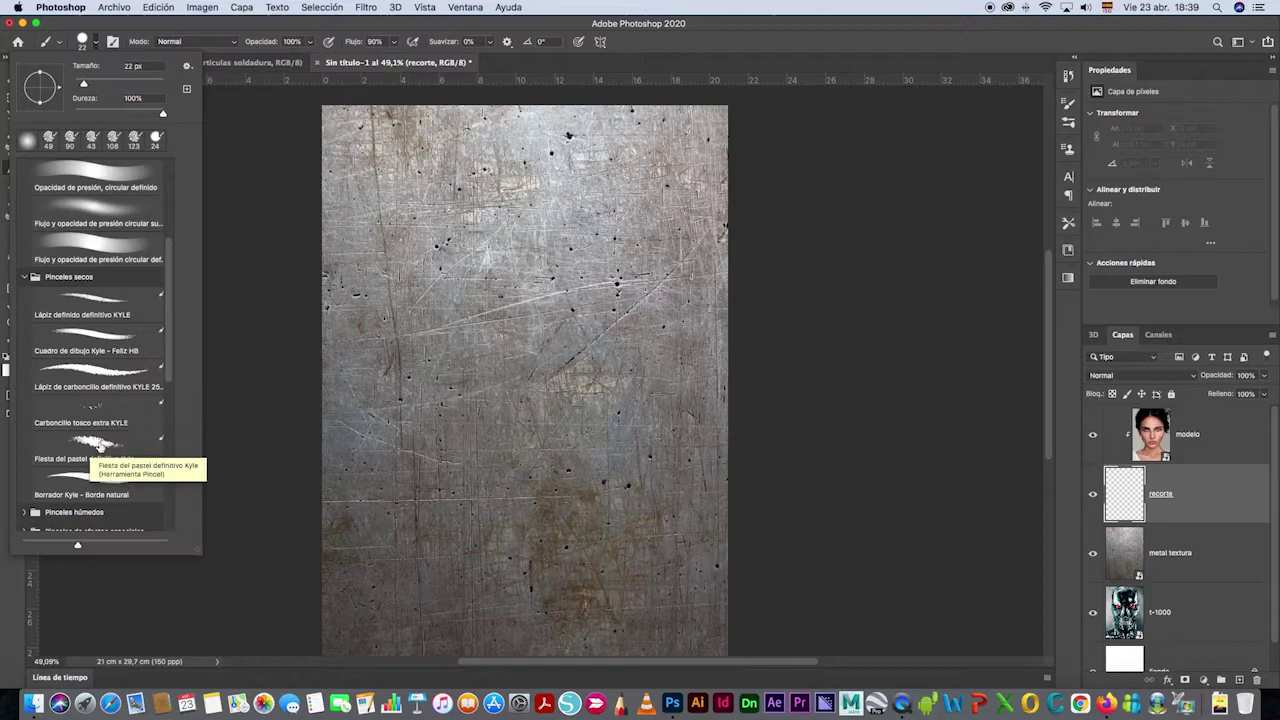
{"action": "left_click", "coordinate": [94, 446]}
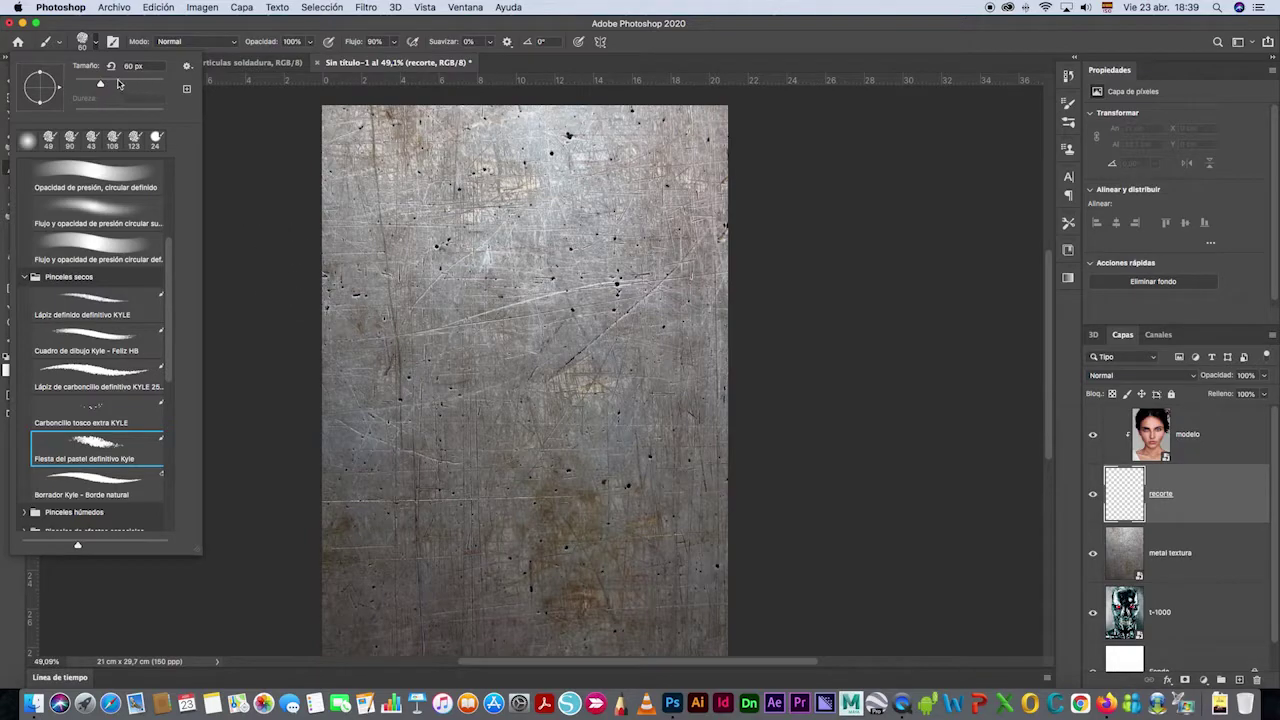
Set the brush size to 90 px and its shape dynamics size jitter to 67%.
{"action": "left_click_drag", "start_coordinate": [102, 87], "coordinate": [114, 86]}
{"action": "left_click", "coordinate": [1069, 105]}
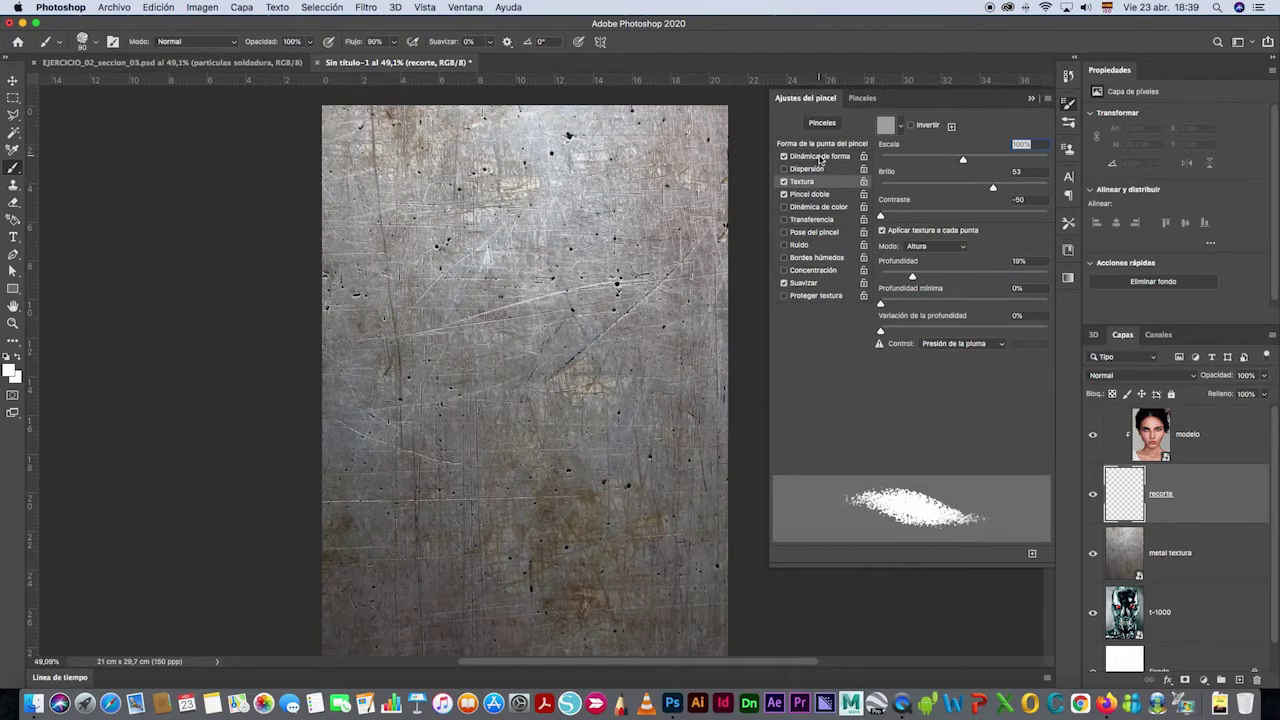
{"action": "left_click", "coordinate": [819, 157]}
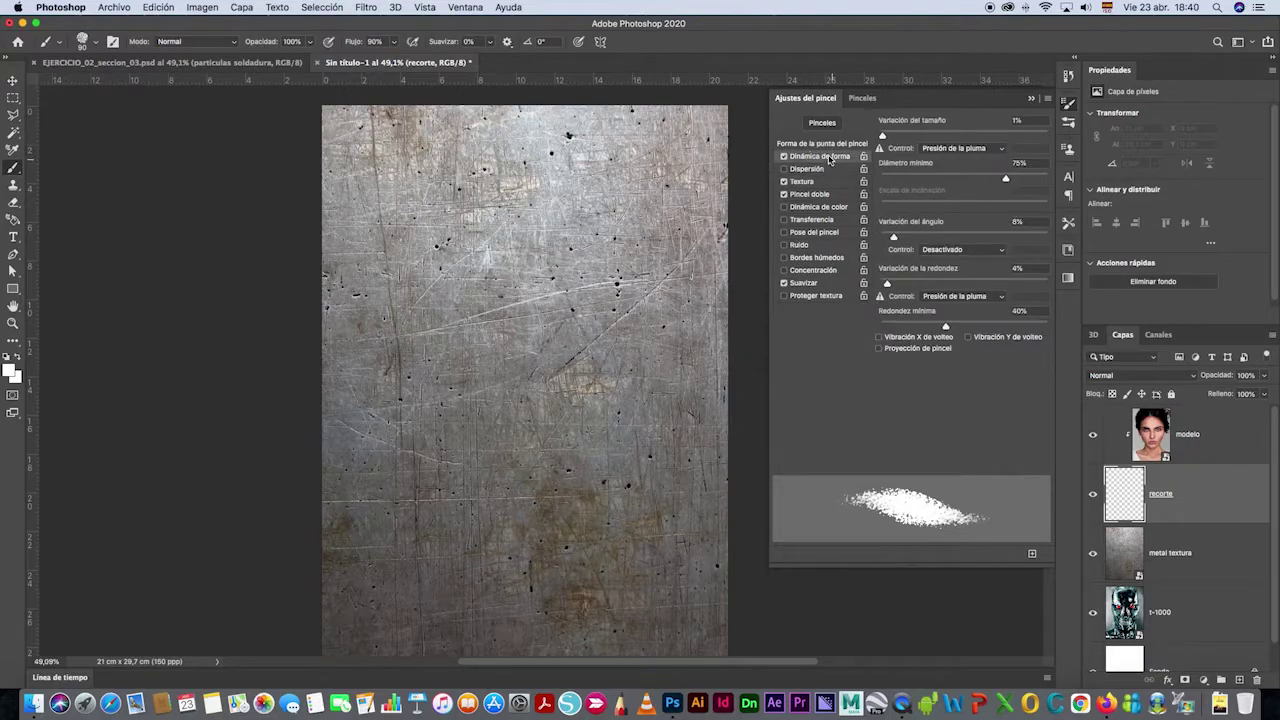
{"action": "left_click_drag", "start_coordinate": [882, 136], "coordinate": [930, 136]}
{"action": "mouse_move", "coordinate": [943, 136]}
{"action": "left_mouse_down"}
{"action": "mouse_move", "coordinate": [1028, 135]}
{"action": "mouse_move", "coordinate": [877, 136]}
{"action": "mouse_move", "coordinate": [1005, 150]}
{"action": "left_mouse_up"}
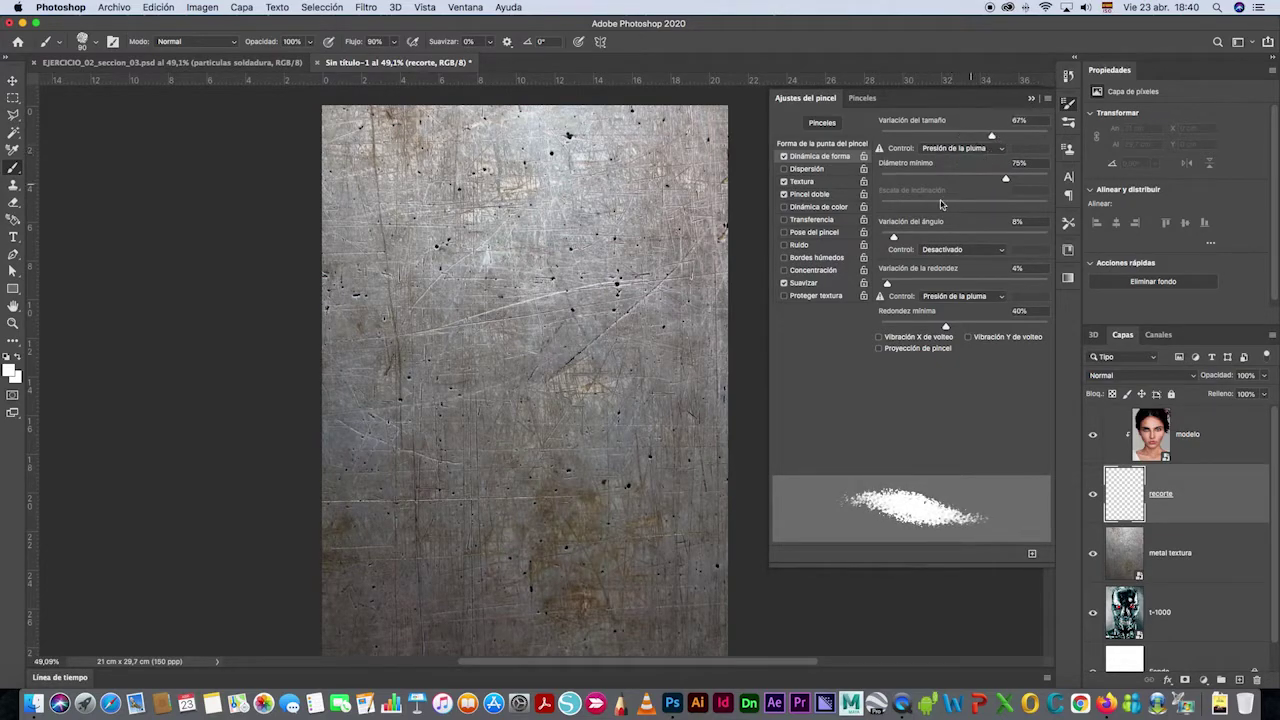
Set the brush texture to 87% scale, brightness 41, contrast 4 and depth 20%.
{"action": "left_click", "coordinate": [805, 183]}
{"action": "mouse_move", "coordinate": [964, 163]}
{"action": "left_mouse_down"}
{"action": "mouse_move", "coordinate": [925, 163]}
{"action": "mouse_move", "coordinate": [961, 163]}
{"action": "mouse_move", "coordinate": [950, 188]}
{"action": "mouse_move", "coordinate": [914, 188]}
{"action": "mouse_move", "coordinate": [1035, 190]}
{"action": "mouse_move", "coordinate": [896, 188]}
{"action": "mouse_move", "coordinate": [1010, 188]}
{"action": "mouse_move", "coordinate": [918, 188]}
{"action": "mouse_move", "coordinate": [982, 188]}
{"action": "left_mouse_up"}
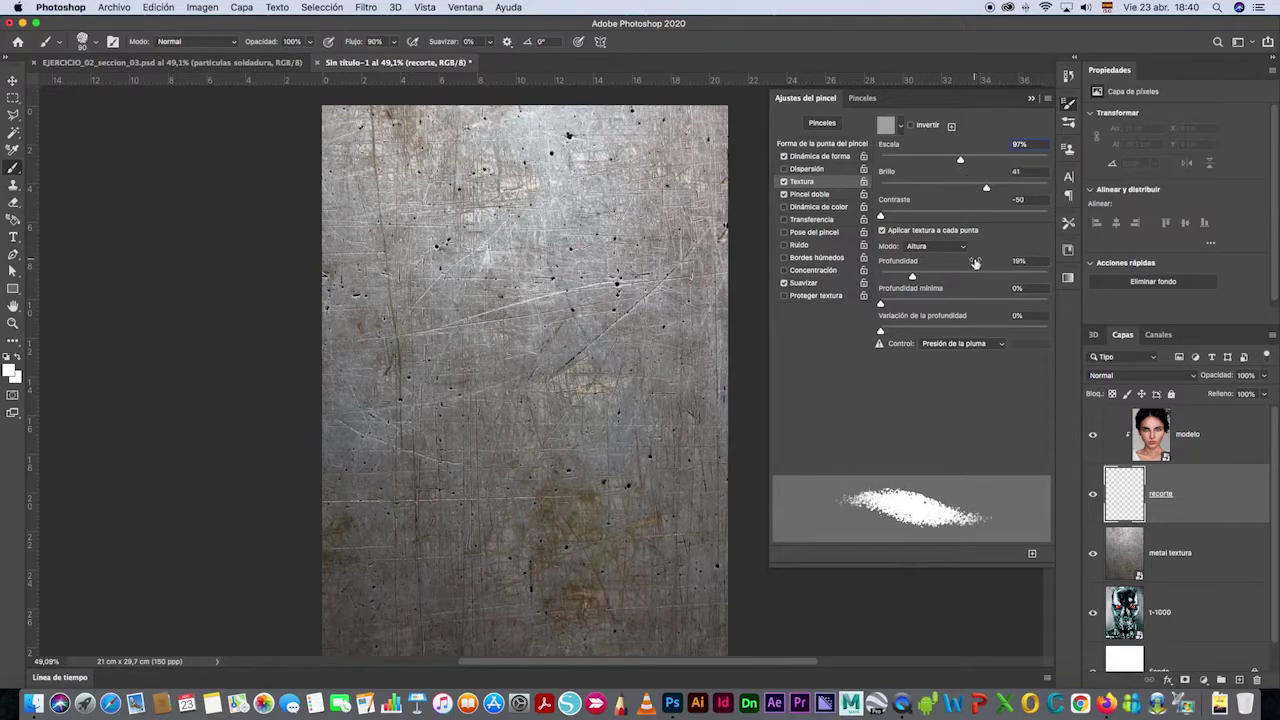
{"action": "left_click_drag", "start_coordinate": [881, 217], "coordinate": [941, 232]}
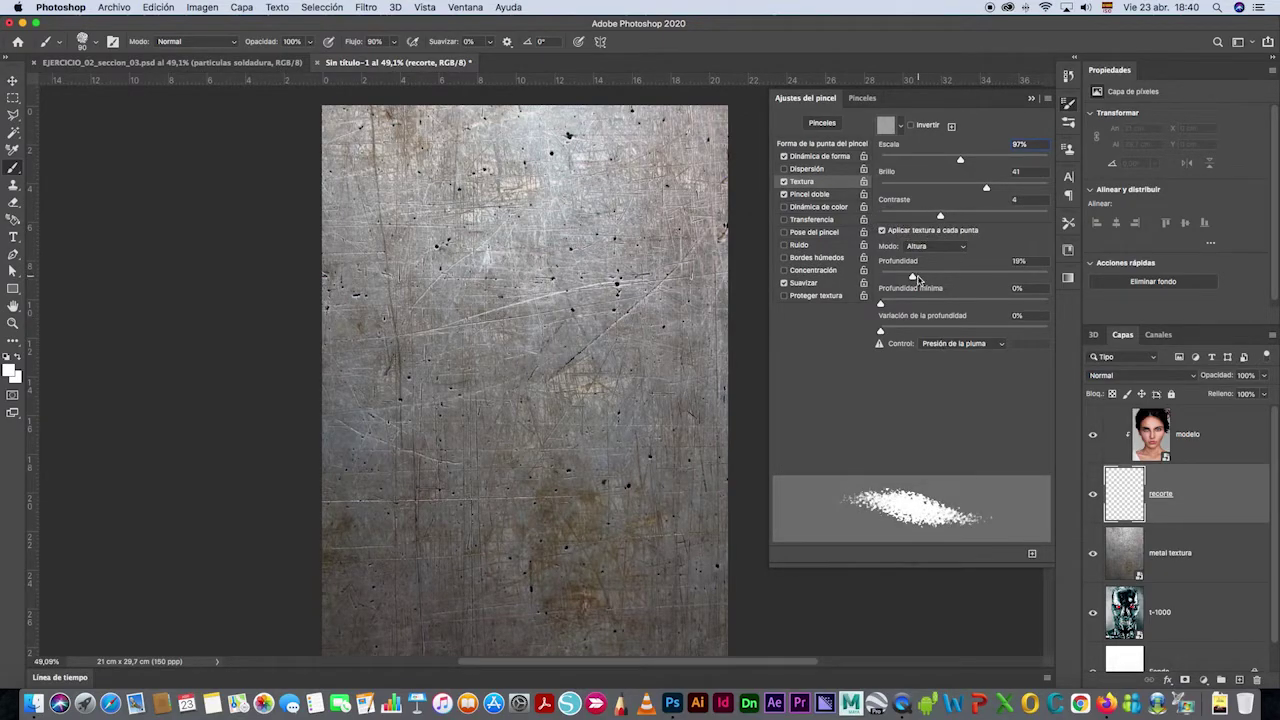
{"action": "mouse_move", "coordinate": [919, 278]}
{"action": "left_mouse_down"}
{"action": "mouse_move", "coordinate": [940, 277]}
{"action": "mouse_move", "coordinate": [888, 278]}
{"action": "mouse_move", "coordinate": [952, 278]}
{"action": "mouse_move", "coordinate": [913, 279]}
{"action": "left_mouse_up"}
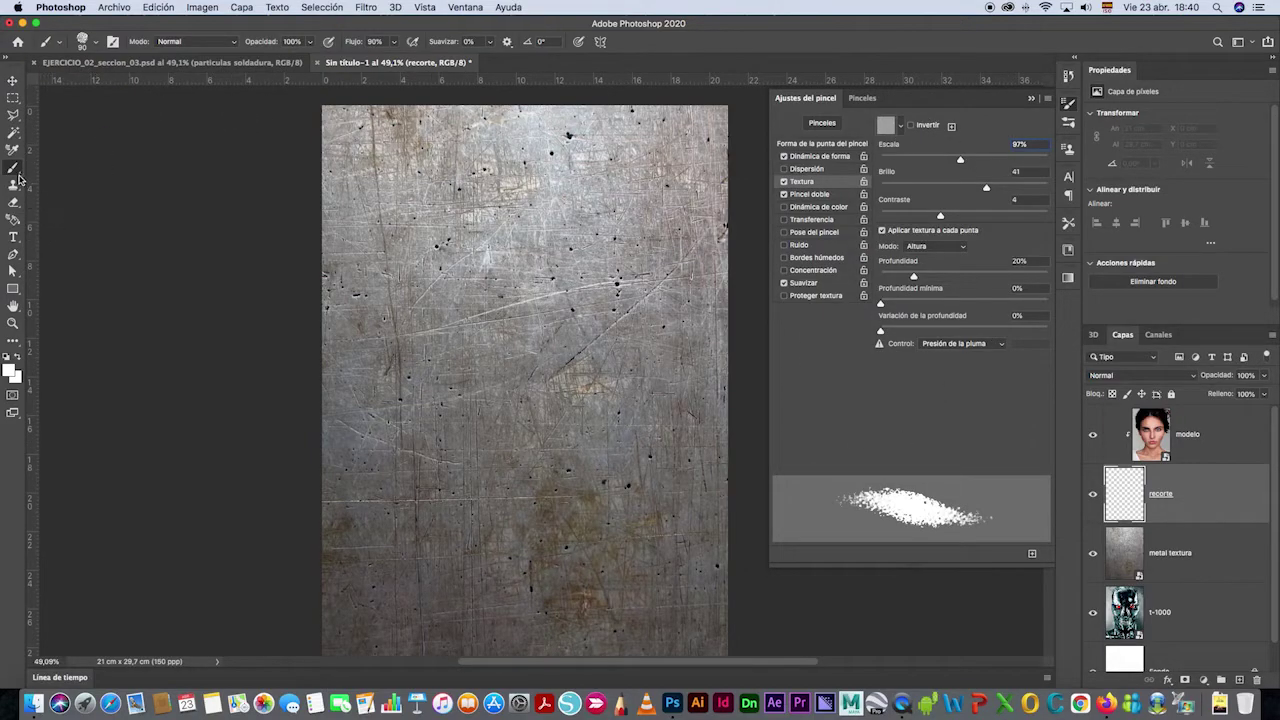
{"action": "left_click", "coordinate": [1032, 100]}
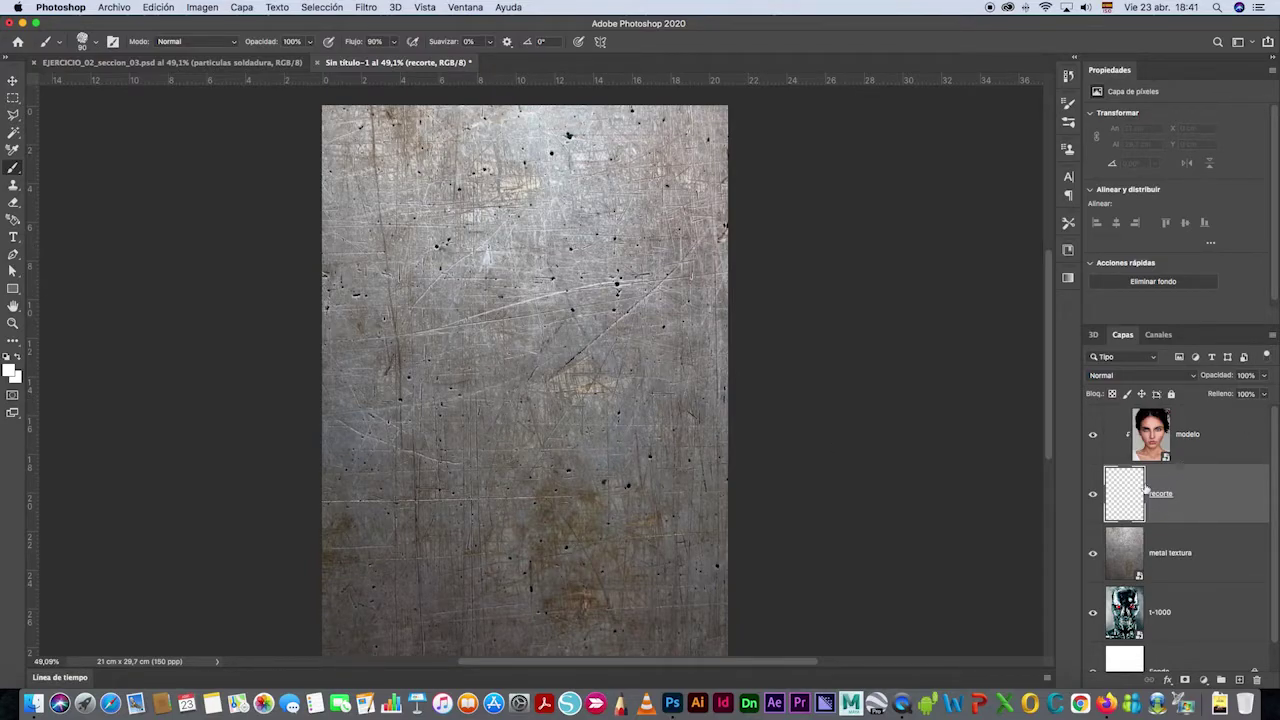
Paint on the recorte layer to reveal the model's forehead, eyes, nose and mouth, roughening the edge of the right-hand cheek.
{"action": "mouse_move", "coordinate": [508, 289]}
{"action": "left_mouse_down"}
{"action": "mouse_move", "coordinate": [498, 323]}
{"action": "mouse_move", "coordinate": [540, 323]}
{"action": "mouse_move", "coordinate": [516, 319]}
{"action": "mouse_move", "coordinate": [521, 354]}
{"action": "mouse_move", "coordinate": [531, 343]}
{"action": "mouse_move", "coordinate": [518, 396]}
{"action": "mouse_move", "coordinate": [538, 364]}
{"action": "mouse_move", "coordinate": [523, 409]}
{"action": "mouse_move", "coordinate": [556, 430]}
{"action": "mouse_move", "coordinate": [515, 446]}
{"action": "mouse_move", "coordinate": [486, 323]}
{"action": "mouse_move", "coordinate": [496, 300]}
{"action": "mouse_move", "coordinate": [434, 331]}
{"action": "mouse_move", "coordinate": [490, 335]}
{"action": "mouse_move", "coordinate": [448, 353]}
{"action": "mouse_move", "coordinate": [428, 351]}
{"action": "mouse_move", "coordinate": [444, 318]}
{"action": "mouse_move", "coordinate": [493, 298]}
{"action": "mouse_move", "coordinate": [421, 316]}
{"action": "mouse_move", "coordinate": [422, 342]}
{"action": "mouse_move", "coordinate": [511, 362]}
{"action": "mouse_move", "coordinate": [460, 346]}
{"action": "mouse_move", "coordinate": [564, 316]}
{"action": "mouse_move", "coordinate": [544, 332]}
{"action": "mouse_move", "coordinate": [640, 330]}
{"action": "mouse_move", "coordinate": [549, 409]}
{"action": "mouse_move", "coordinate": [461, 371]}
{"action": "mouse_move", "coordinate": [496, 396]}
{"action": "mouse_move", "coordinate": [517, 487]}
{"action": "mouse_move", "coordinate": [485, 484]}
{"action": "mouse_move", "coordinate": [563, 480]}
{"action": "mouse_move", "coordinate": [535, 521]}
{"action": "mouse_move", "coordinate": [480, 402]}
{"action": "mouse_move", "coordinate": [582, 398]}
{"action": "mouse_move", "coordinate": [521, 255]}
{"action": "mouse_move", "coordinate": [505, 253]}
{"action": "mouse_move", "coordinate": [538, 244]}
{"action": "mouse_move", "coordinate": [548, 294]}
{"action": "mouse_move", "coordinate": [565, 283]}
{"action": "mouse_move", "coordinate": [513, 244]}
{"action": "mouse_move", "coordinate": [565, 297]}
{"action": "left_mouse_up"}
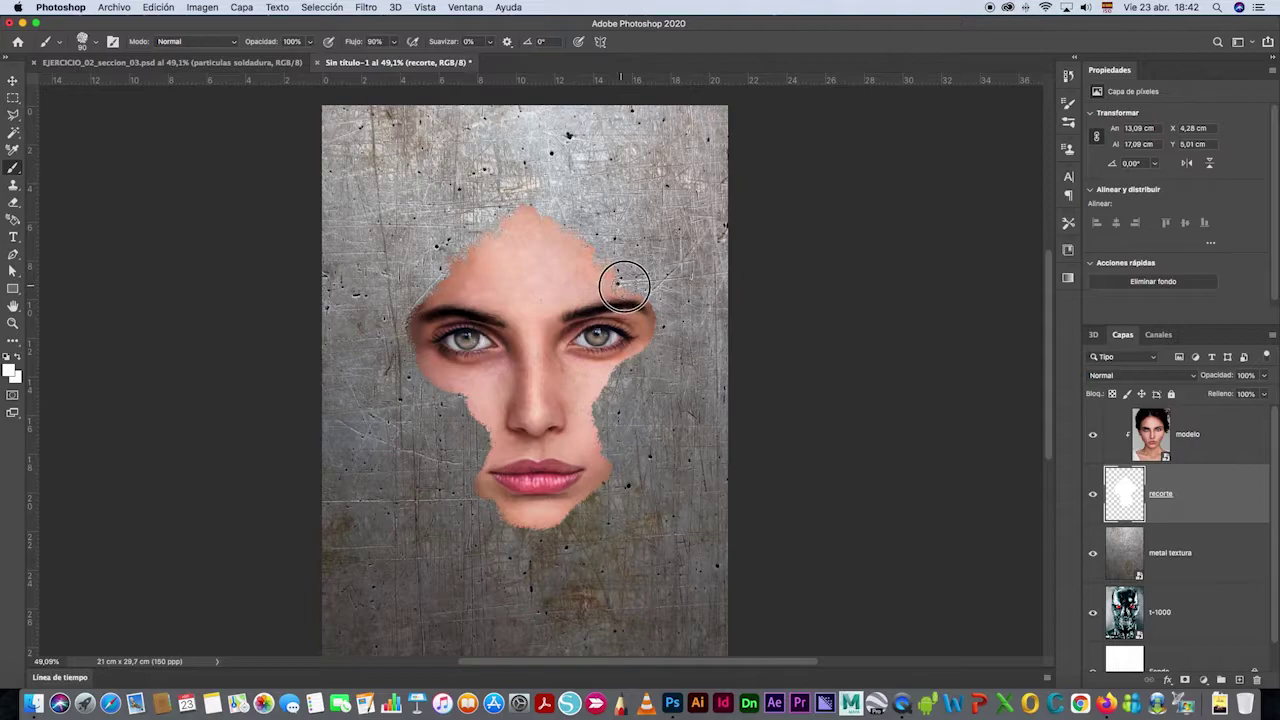
{"action": "mouse_move", "coordinate": [643, 300]}
{"action": "left_mouse_down"}
{"action": "mouse_move", "coordinate": [640, 285]}
{"action": "mouse_move", "coordinate": [651, 305]}
{"action": "left_mouse_up"}
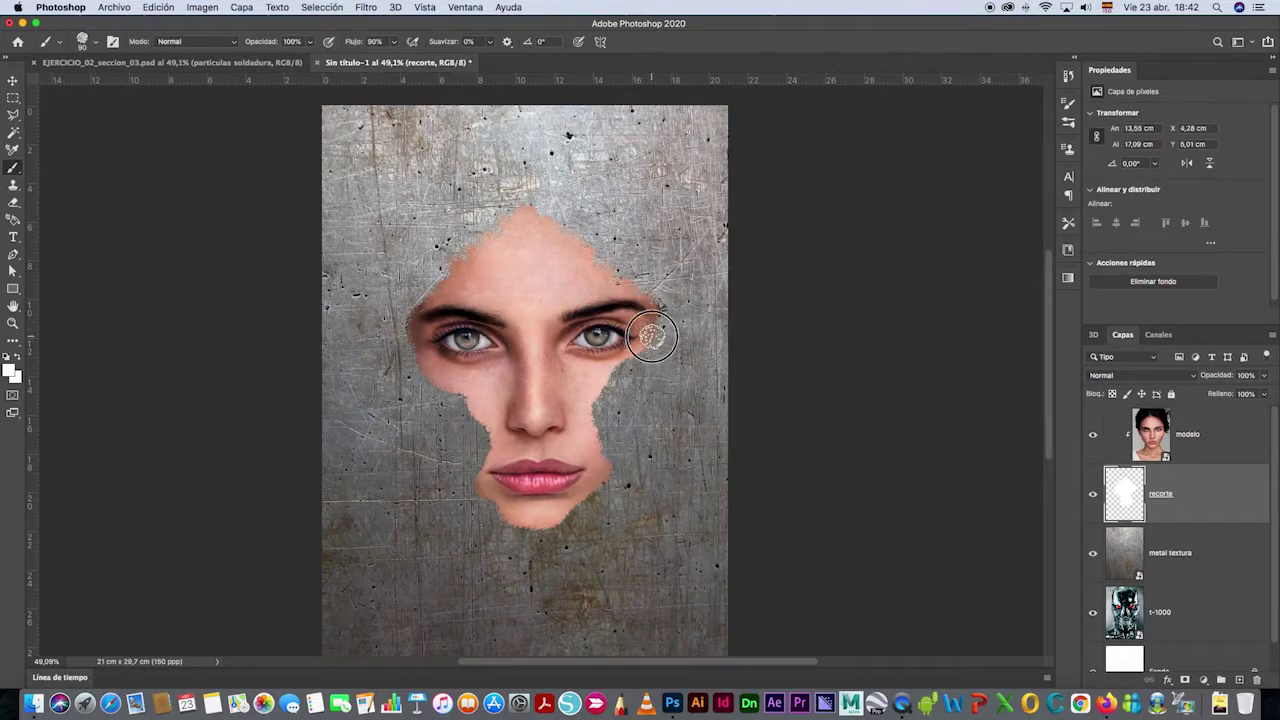
{"action": "left_click_drag", "start_coordinate": [637, 369], "coordinate": [636, 369]}
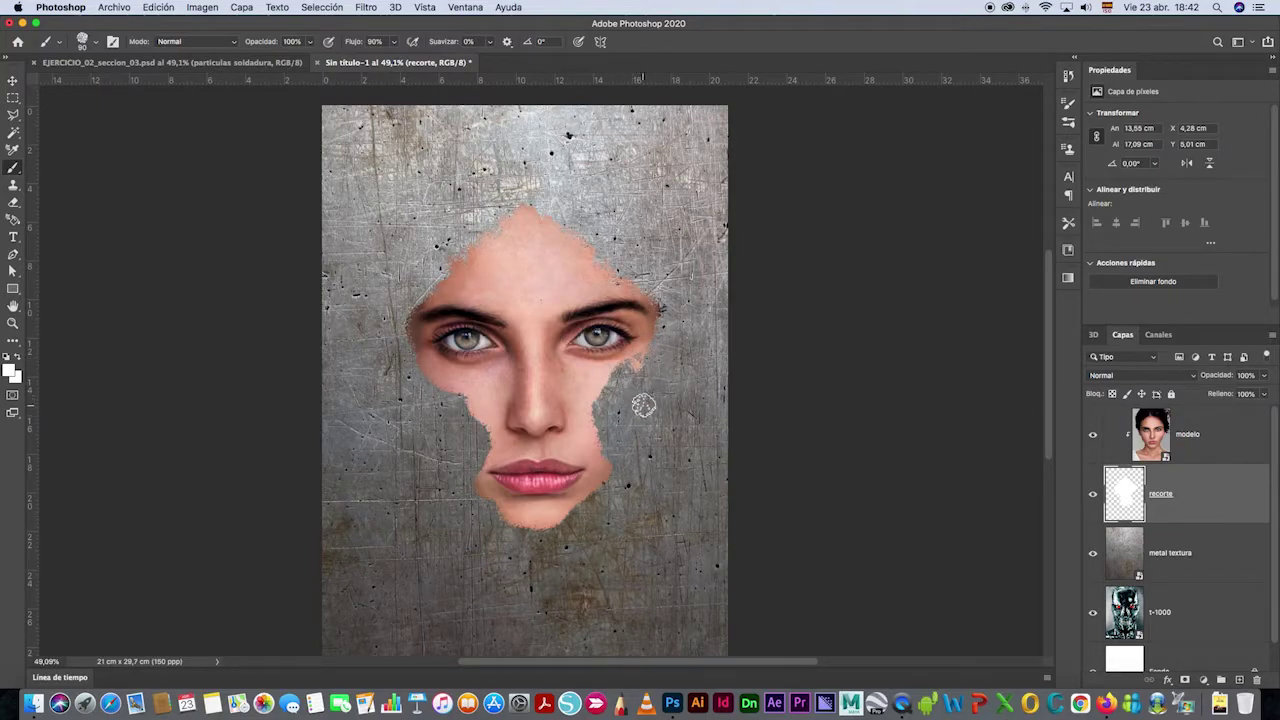
{"action": "mouse_move", "coordinate": [627, 360]}
{"action": "left_mouse_down"}
{"action": "mouse_move", "coordinate": [614, 372]}
{"action": "mouse_move", "coordinate": [633, 370]}
{"action": "mouse_move", "coordinate": [594, 410]}
{"action": "mouse_move", "coordinate": [614, 461]}
{"action": "mouse_move", "coordinate": [595, 486]}
{"action": "left_mouse_up"}
{"action": "left_click", "coordinate": [591, 408]}
{"action": "left_click", "coordinate": [595, 407]}
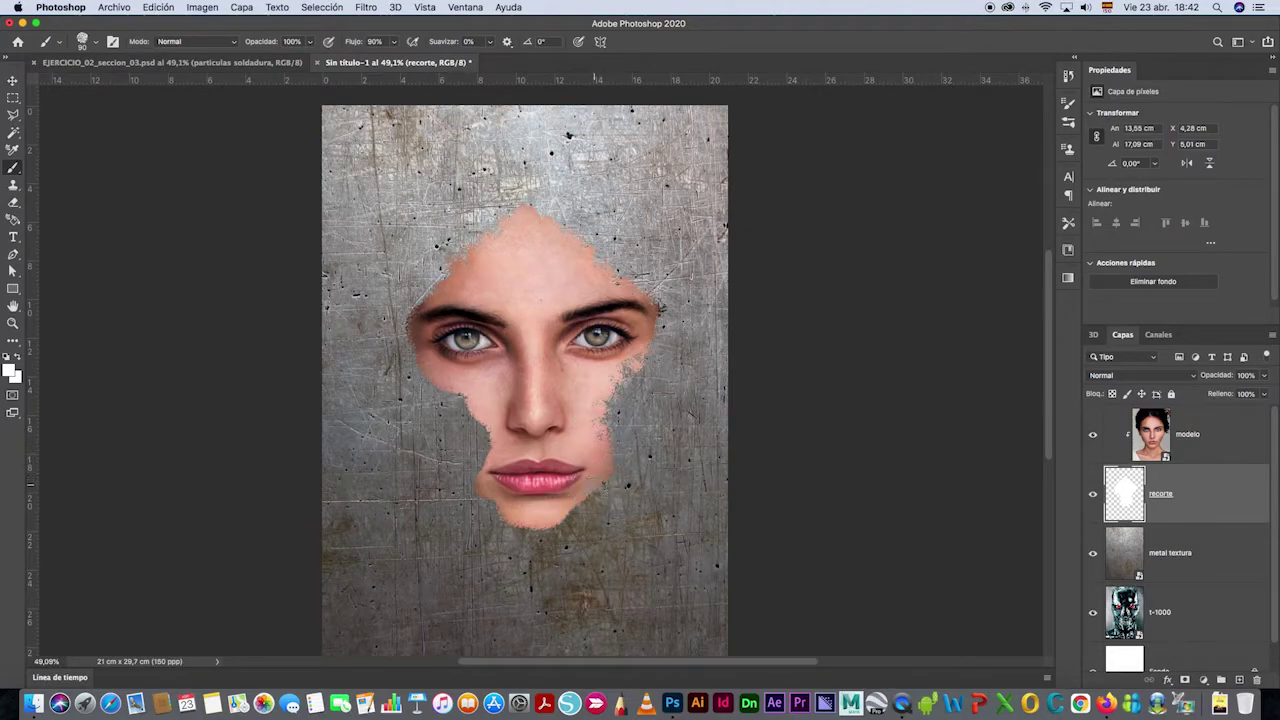
Dab irregular brush marks around the left-hand cheek, chin and forehead to give the revealed face a ragged outline.
{"action": "mouse_move", "coordinate": [491, 443]}
{"action": "left_mouse_down"}
{"action": "mouse_move", "coordinate": [436, 394]}
{"action": "mouse_move", "coordinate": [462, 470]}
{"action": "left_mouse_up"}
{"action": "left_click_drag", "start_coordinate": [550, 542], "coordinate": [571, 513]}
{"action": "left_click", "coordinate": [537, 539]}
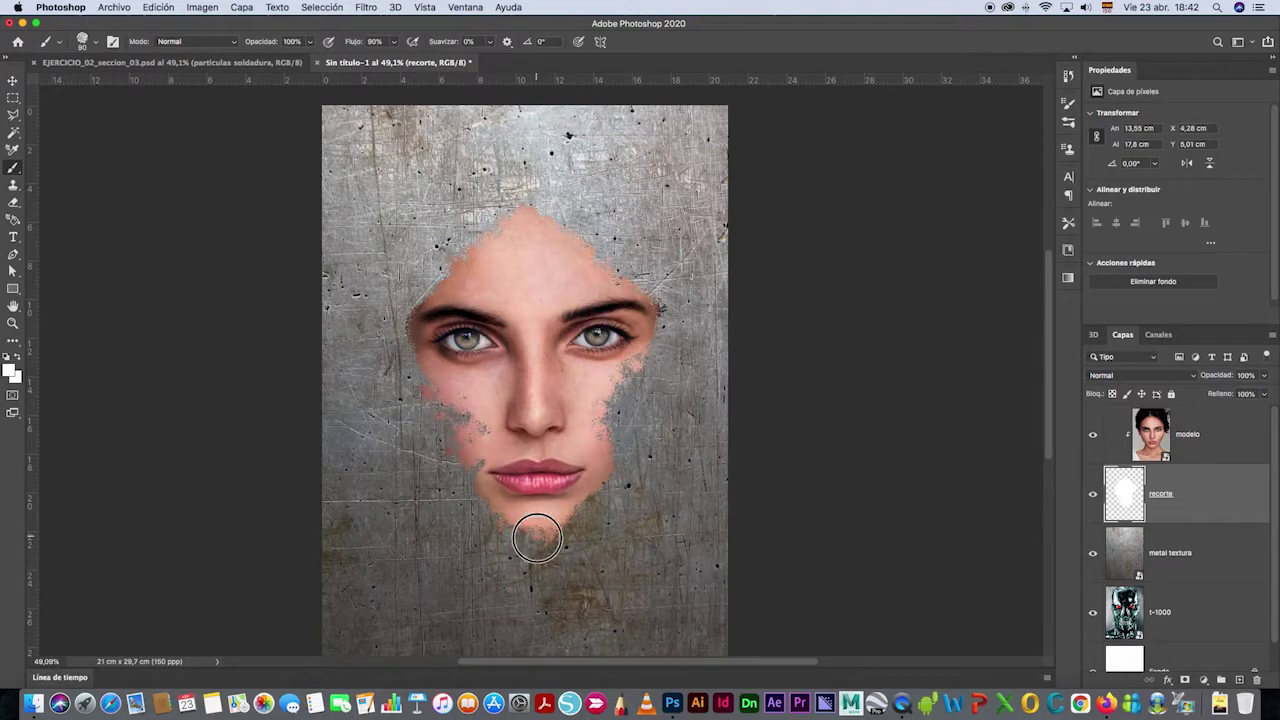
{"action": "left_click", "coordinate": [434, 282]}
{"action": "left_click_drag", "start_coordinate": [572, 242], "coordinate": [547, 209]}
{"action": "left_click", "coordinate": [569, 229]}
{"action": "left_click", "coordinate": [394, 360]}
Reduce the brush size to 27 px and paint fine broken edges along the lower cheeks, jaw and chin.
{"action": "right_click", "coordinate": [562, 390]}
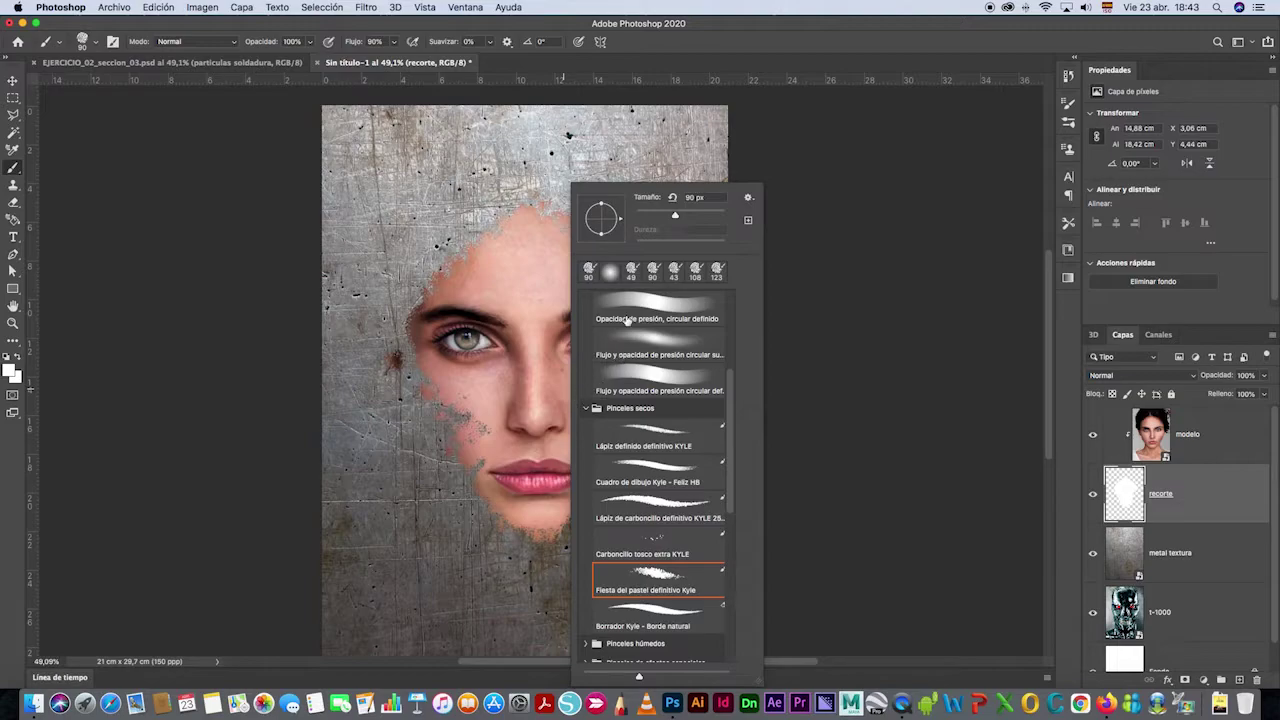
{"action": "left_click_drag", "start_coordinate": [676, 218], "coordinate": [652, 217]}
{"action": "left_click", "coordinate": [541, 313]}
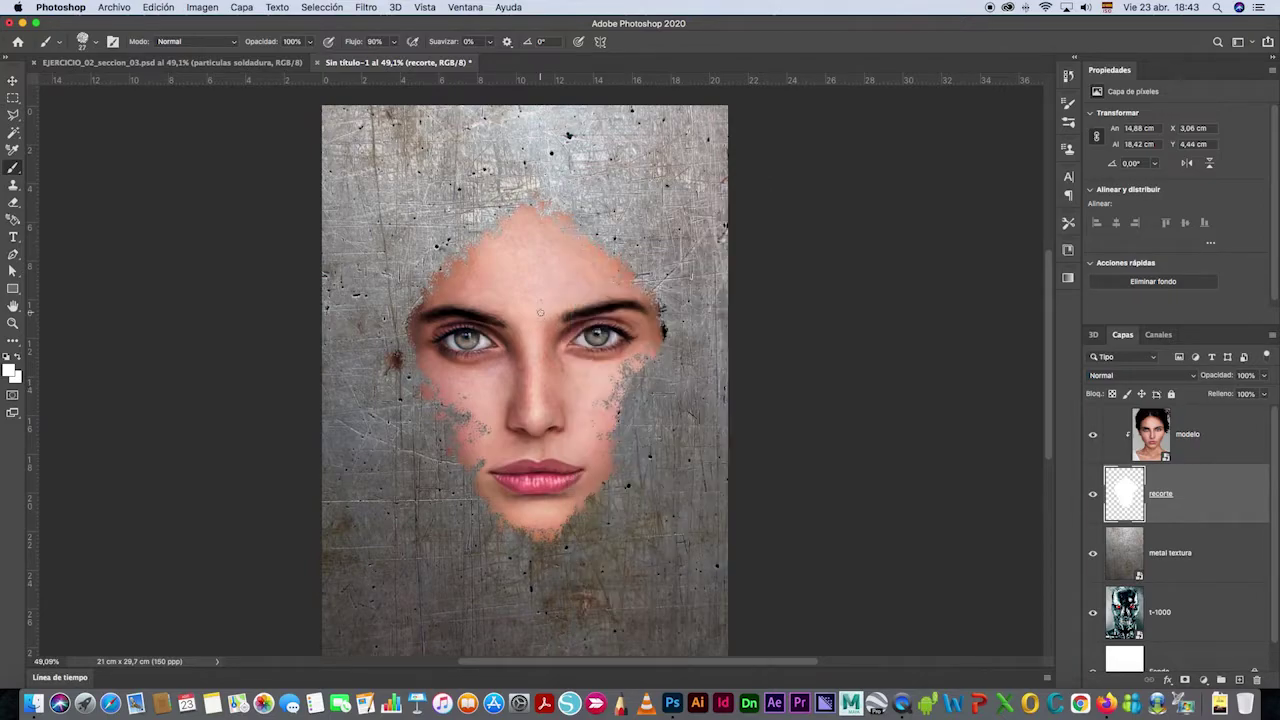
{"action": "left_click", "coordinate": [13, 323]}
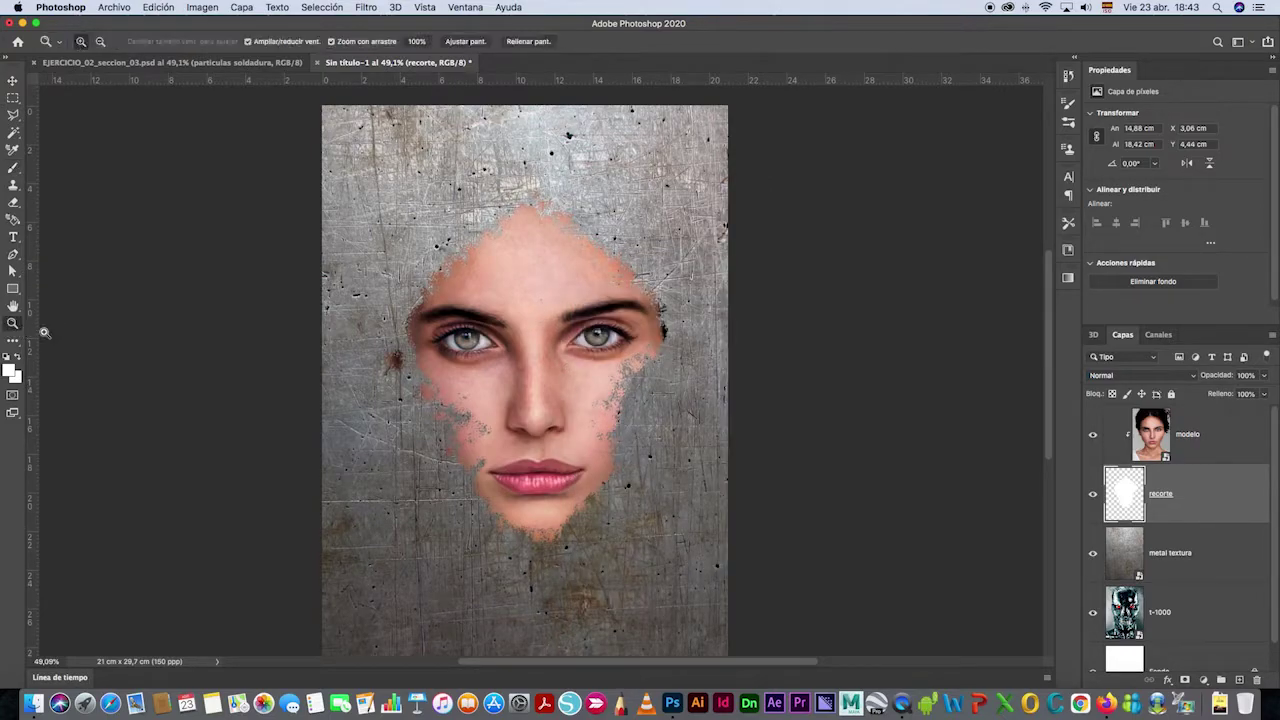
{"action": "left_click_drag", "start_coordinate": [599, 484], "coordinate": [600, 454]}
{"action": "key", "text": "b"}
{"action": "left_click_drag", "start_coordinate": [243, 264], "coordinate": [220, 230]}
{"action": "left_click", "coordinate": [255, 463]}
{"action": "left_click", "coordinate": [301, 532]}
{"action": "left_click_drag", "start_coordinate": [635, 399], "coordinate": [579, 235]}
{"action": "left_click", "coordinate": [635, 549]}
{"action": "left_click", "coordinate": [671, 503]}
{"action": "left_click", "coordinate": [729, 432]}
{"action": "left_click", "coordinate": [814, 384]}
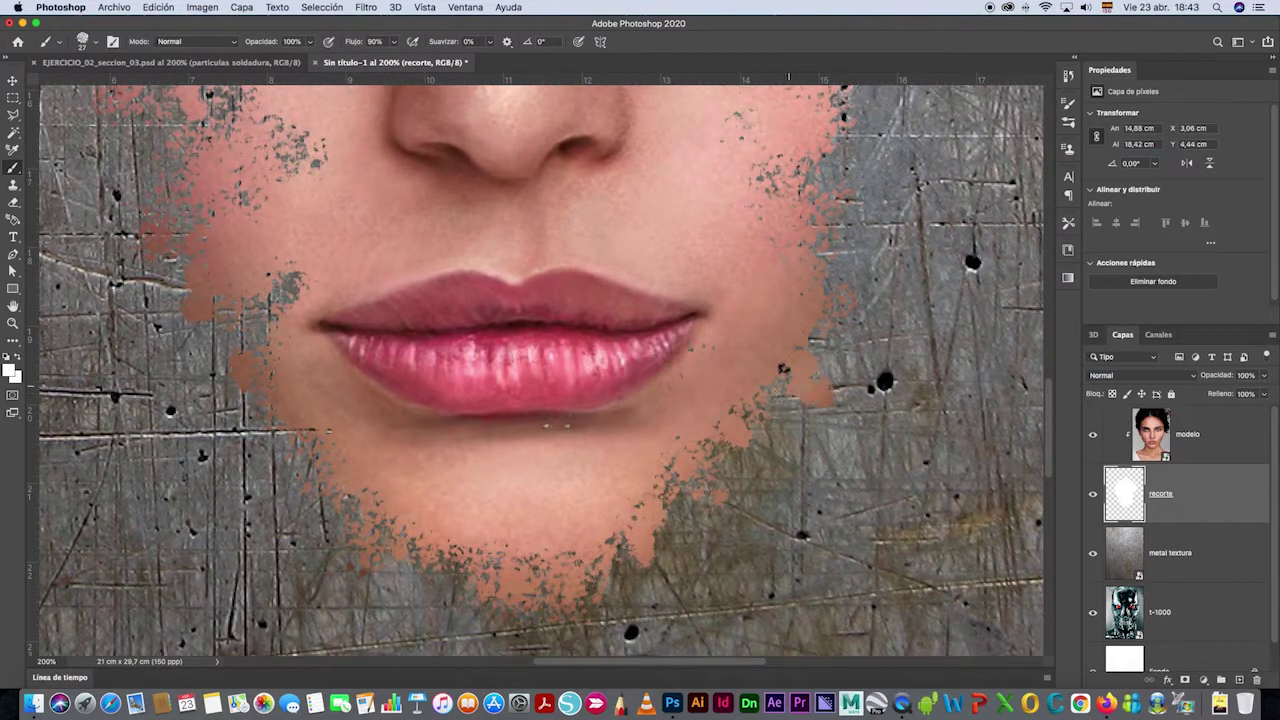
Paint small irregular marks along the right-hand cheek, temple and top of the forehead to break up the face's edge.
{"action": "left_click_drag", "start_coordinate": [808, 370], "coordinate": [810, 615]}
{"action": "left_click", "coordinate": [834, 490]}
{"action": "left_click", "coordinate": [844, 409]}
{"action": "left_click", "coordinate": [852, 372]}
{"action": "left_click", "coordinate": [835, 440]}
{"action": "left_click_drag", "start_coordinate": [855, 248], "coordinate": [717, 407]}
{"action": "left_click", "coordinate": [769, 338]}
{"action": "left_click", "coordinate": [802, 330]}
{"action": "left_click", "coordinate": [793, 384]}
{"action": "left_click_drag", "start_coordinate": [690, 200], "coordinate": [787, 605]}
{"action": "left_click", "coordinate": [765, 232]}
{"action": "left_click_drag", "start_coordinate": [650, 226], "coordinate": [650, 366]}
{"action": "left_click", "coordinate": [625, 260]}
{"action": "left_click", "coordinate": [469, 201]}
{"action": "left_click", "coordinate": [285, 284]}
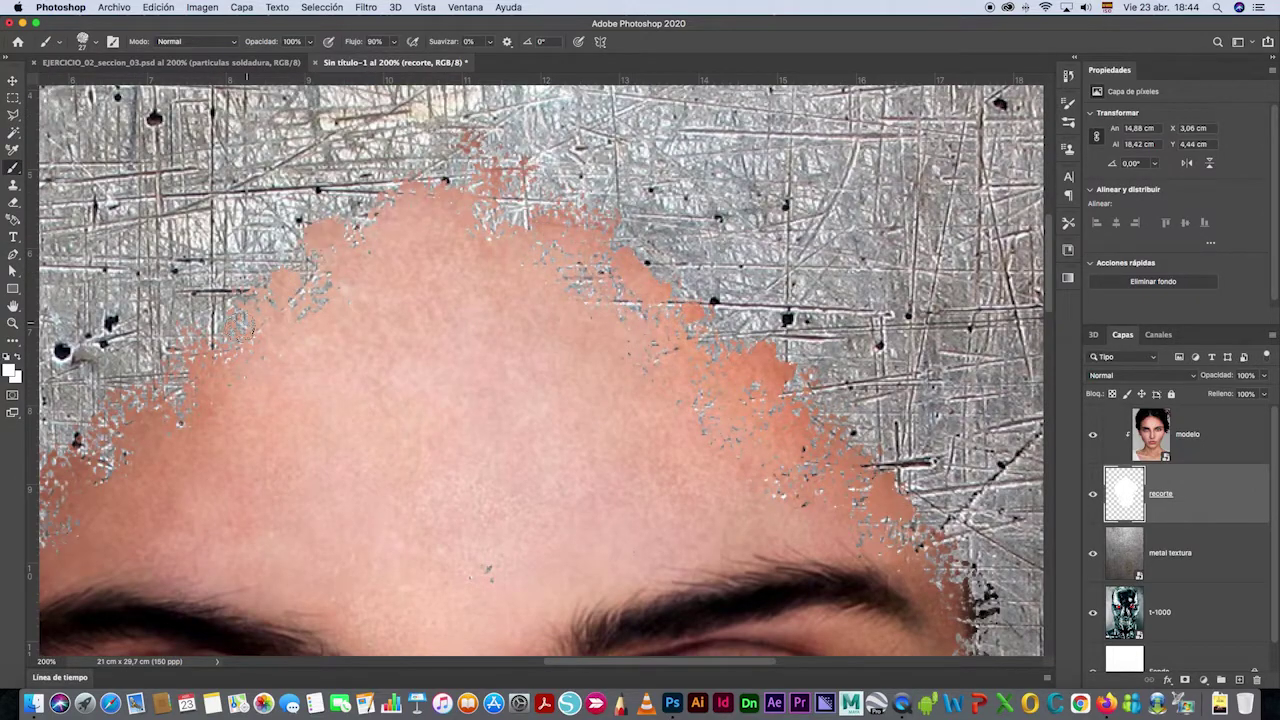
Add fine brush marks along the left-hand side of the forehead, temple and cheek.
{"action": "left_click_drag", "start_coordinate": [250, 318], "coordinate": [577, 320]}
{"action": "left_click", "coordinate": [476, 386]}
{"action": "left_click_drag", "start_coordinate": [396, 481], "coordinate": [409, 379]}
{"action": "left_click", "coordinate": [366, 448]}
{"action": "left_click_drag", "start_coordinate": [330, 580], "coordinate": [344, 332]}
{"action": "left_click", "coordinate": [326, 445]}
{"action": "left_click", "coordinate": [365, 512]}
{"action": "left_click_drag", "start_coordinate": [745, 609], "coordinate": [706, 269]}
Examine the painted edges around the cheeks, mouth, eyes and forehead up close.
{"action": "key", "text": "z"}
{"action": "right_click", "coordinate": [706, 268]}
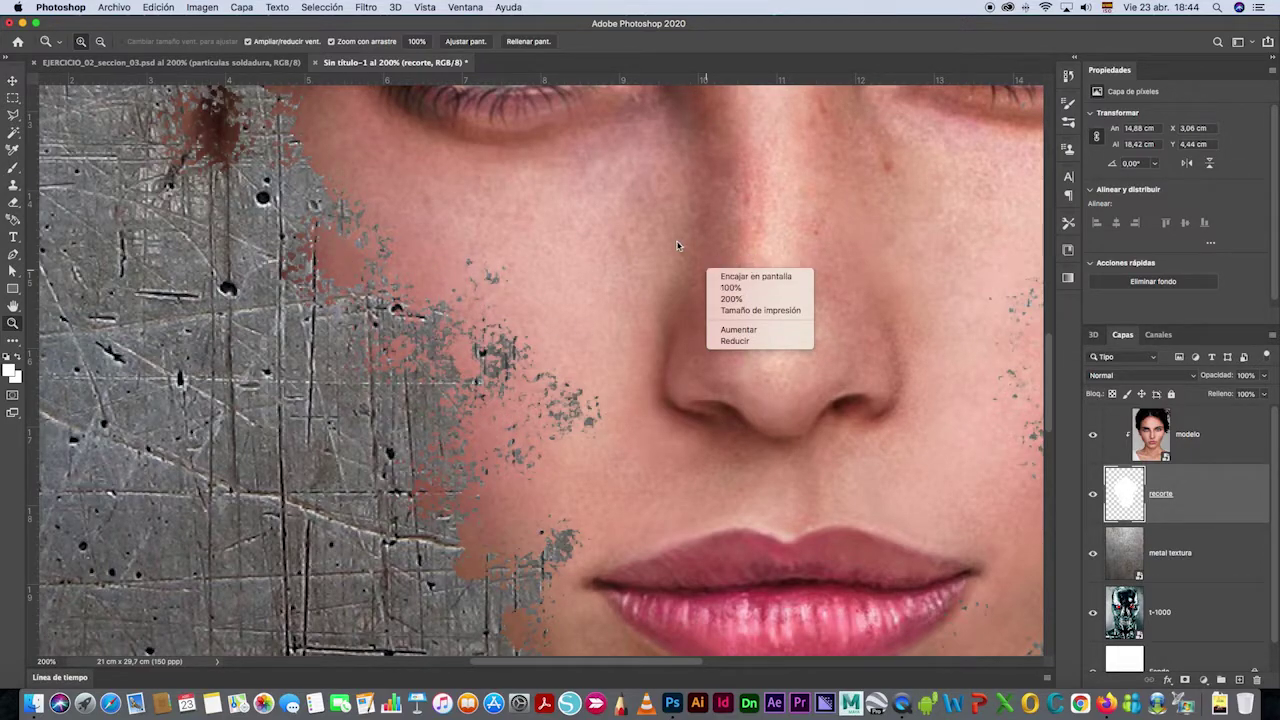
{"action": "left_click", "coordinate": [678, 245]}
{"action": "scroll", "coordinate": [479, 347], "scroll_direction": "down", "scroll_amount": 5}
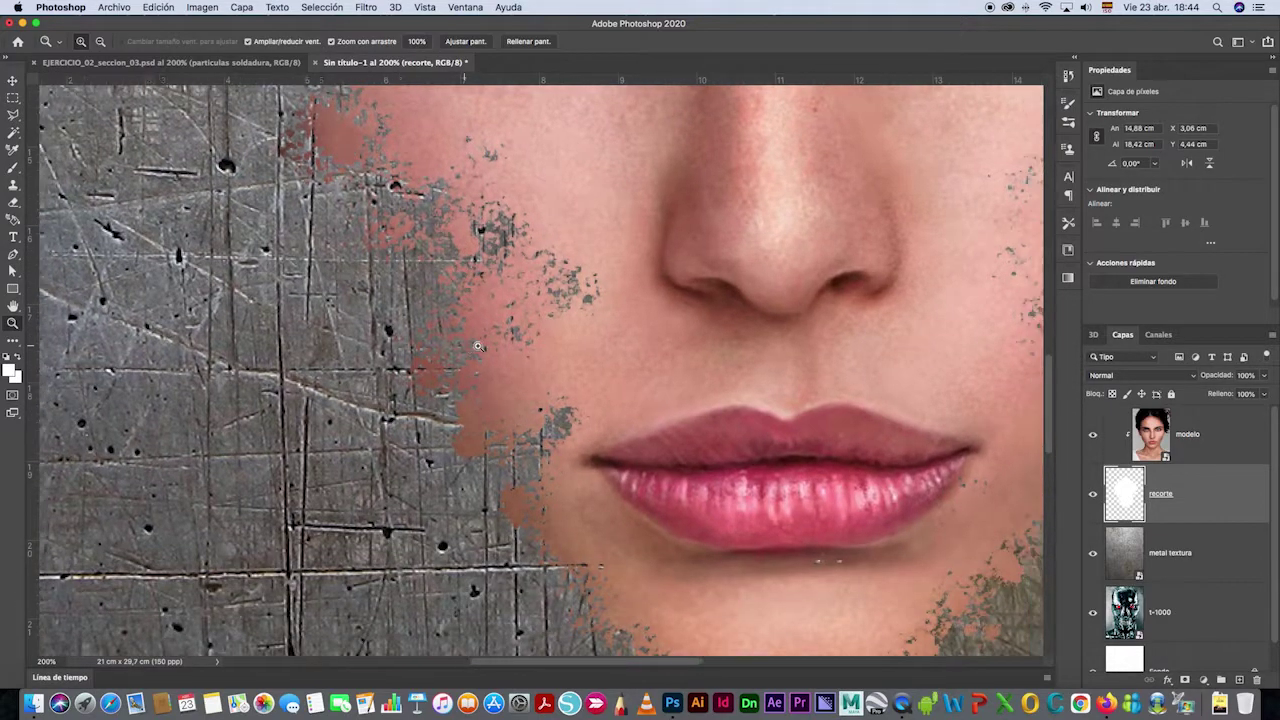
{"action": "scroll", "coordinate": [479, 347], "scroll_direction": "right", "scroll_amount": 3}
{"action": "scroll", "coordinate": [479, 347], "scroll_direction": "down", "scroll_amount": 5}
{"action": "scroll", "coordinate": [693, 396], "scroll_direction": "right", "scroll_amount": 6}
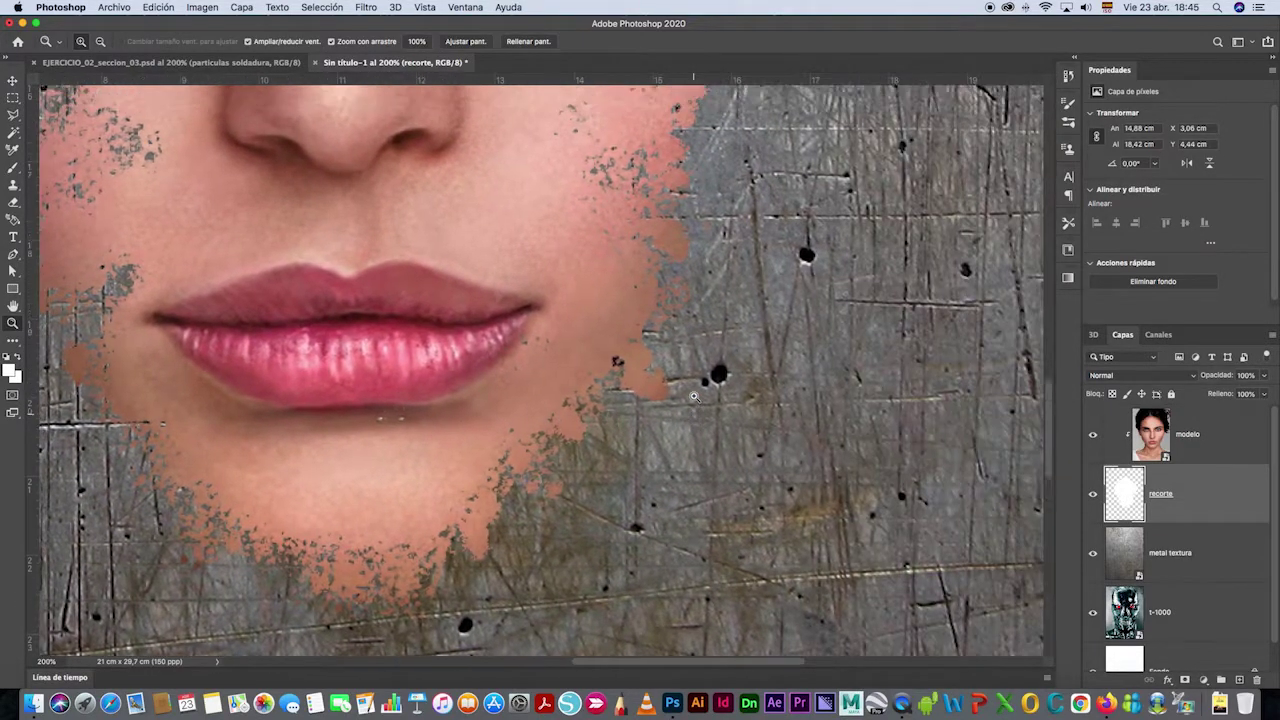
{"action": "scroll", "coordinate": [693, 396], "scroll_direction": "up", "scroll_amount": 2}
{"action": "scroll", "coordinate": [693, 396], "scroll_direction": "up", "scroll_amount": 10}
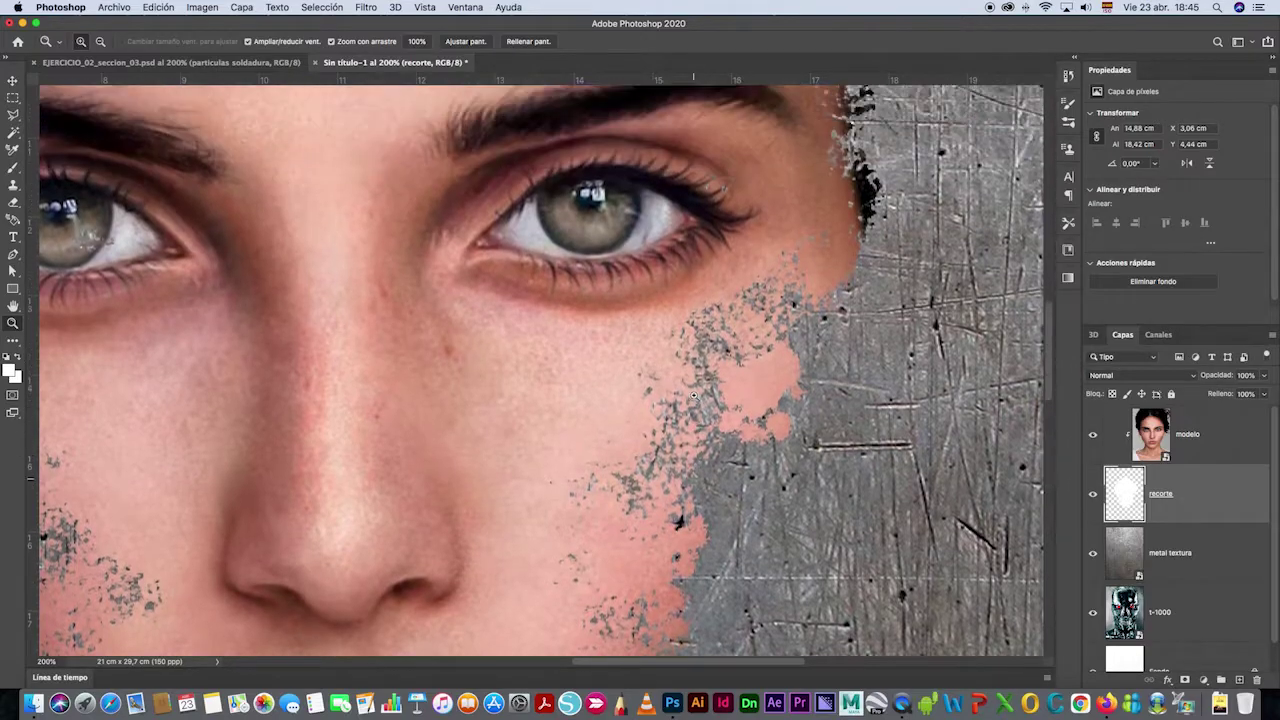
{"action": "scroll", "coordinate": [693, 396], "scroll_direction": "left", "scroll_amount": 1}
{"action": "scroll", "coordinate": [693, 396], "scroll_direction": "up", "scroll_amount": 8}
{"action": "scroll", "coordinate": [693, 396], "scroll_direction": "left", "scroll_amount": 3}
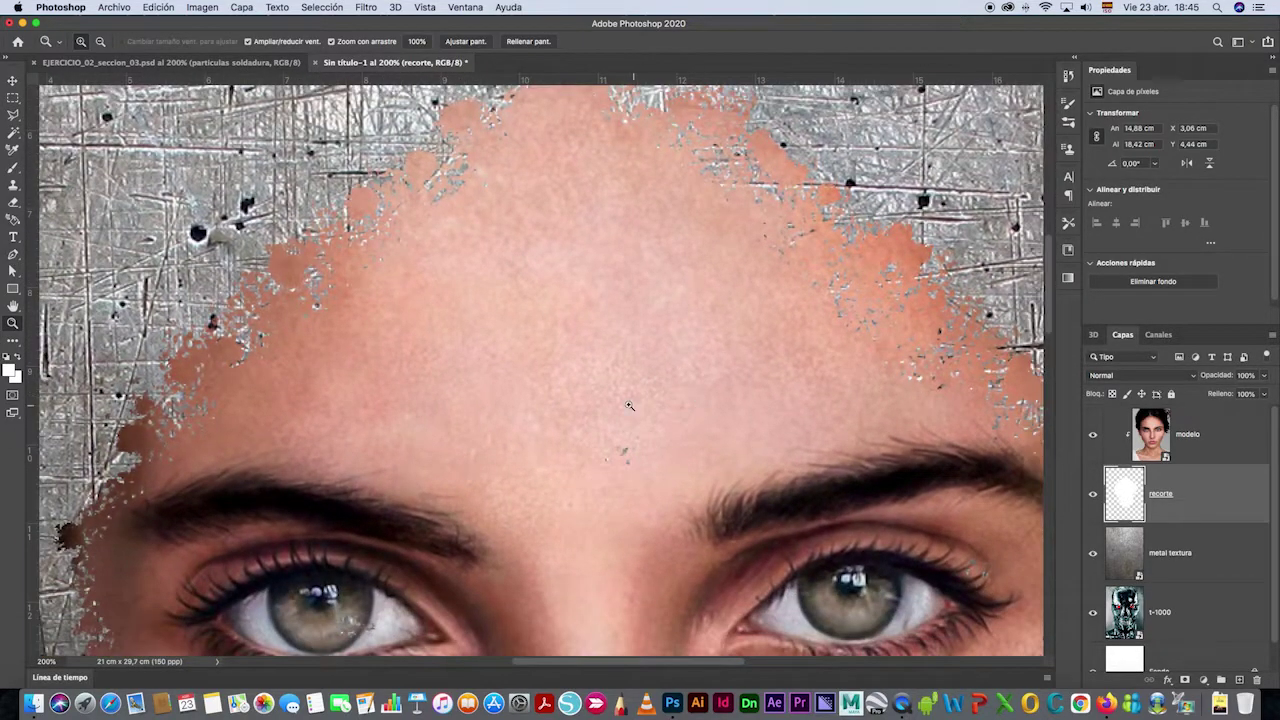
Check the whole face cutout by hiding and reshowing the recorte layer.
{"action": "right_click", "coordinate": [593, 399]}
{"action": "left_click", "coordinate": [632, 401]}
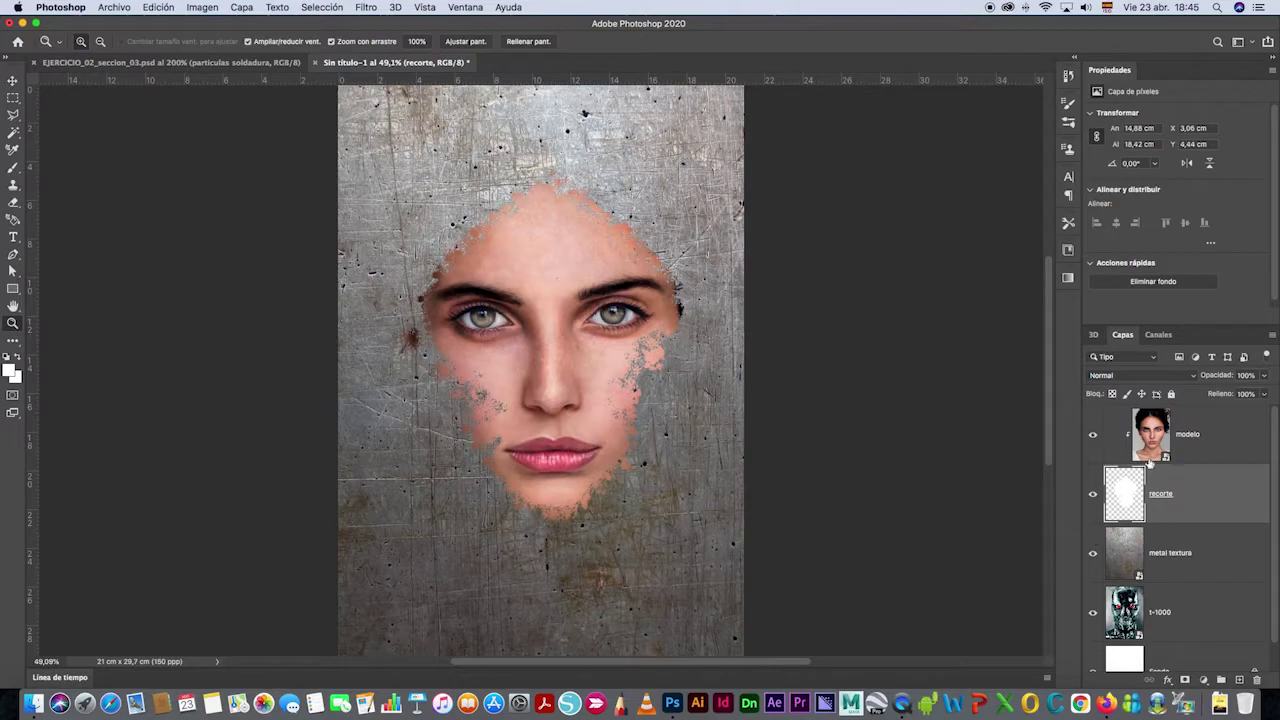
{"action": "left_click", "coordinate": [1094, 496]}
{"action": "left_click", "coordinate": [1094, 496]}
{"action": "scroll", "coordinate": [1206, 517], "scroll_direction": "down", "scroll_amount": 1}
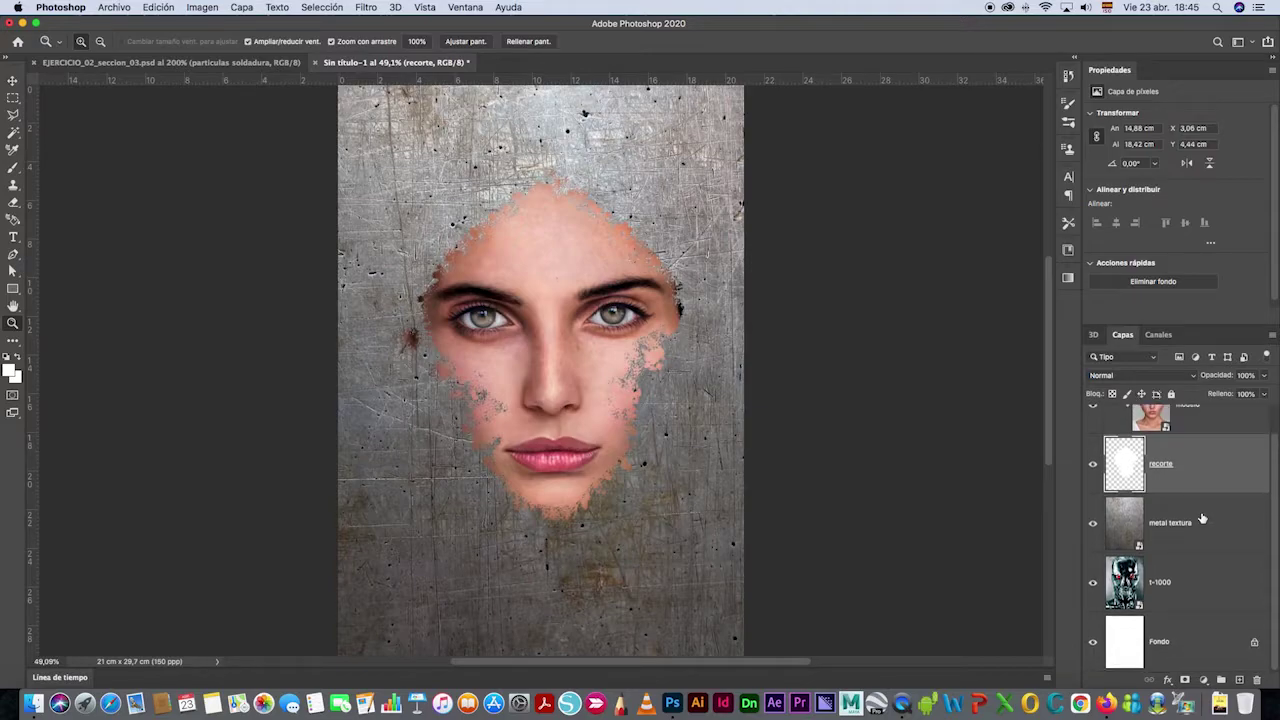
Move the t-1000 layer above metal textura, directly beneath recorte, and set its opacity to 100%.
{"action": "left_click", "coordinate": [1172, 585]}
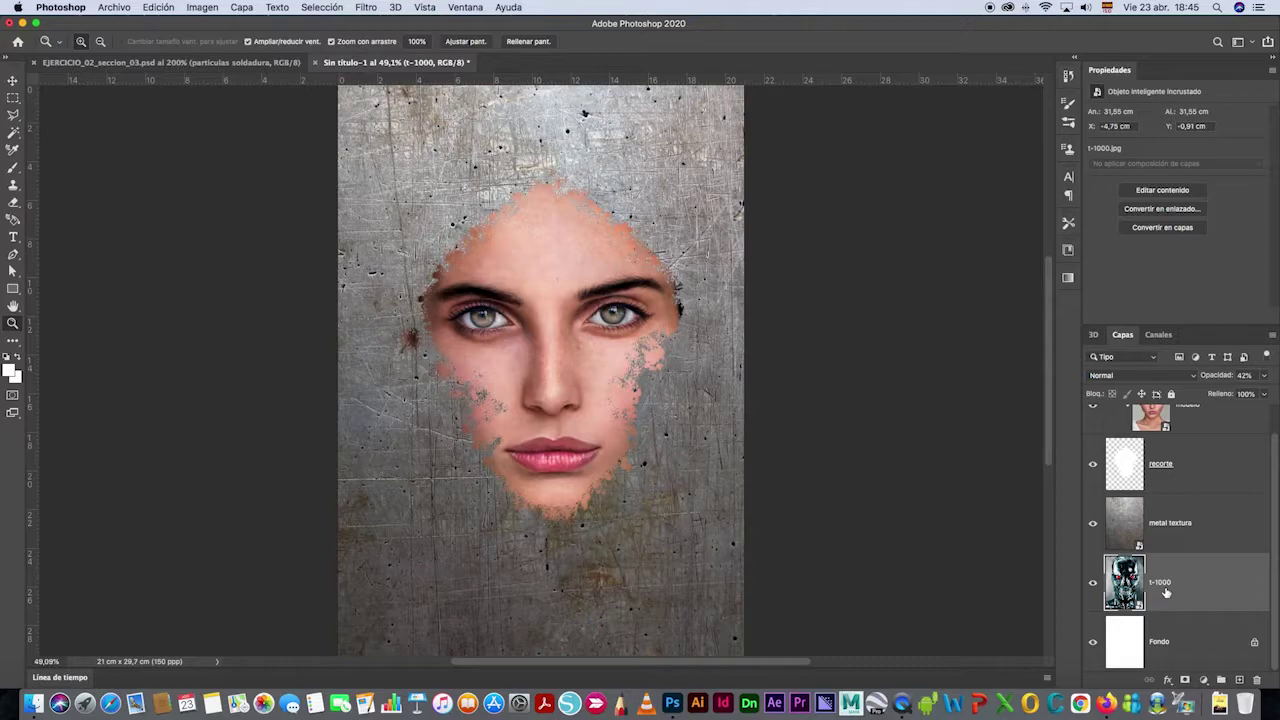
{"action": "scroll", "coordinate": [1165, 593], "scroll_direction": "up", "scroll_amount": 1}
{"action": "left_click_drag", "start_coordinate": [1183, 603], "coordinate": [1170, 553]}
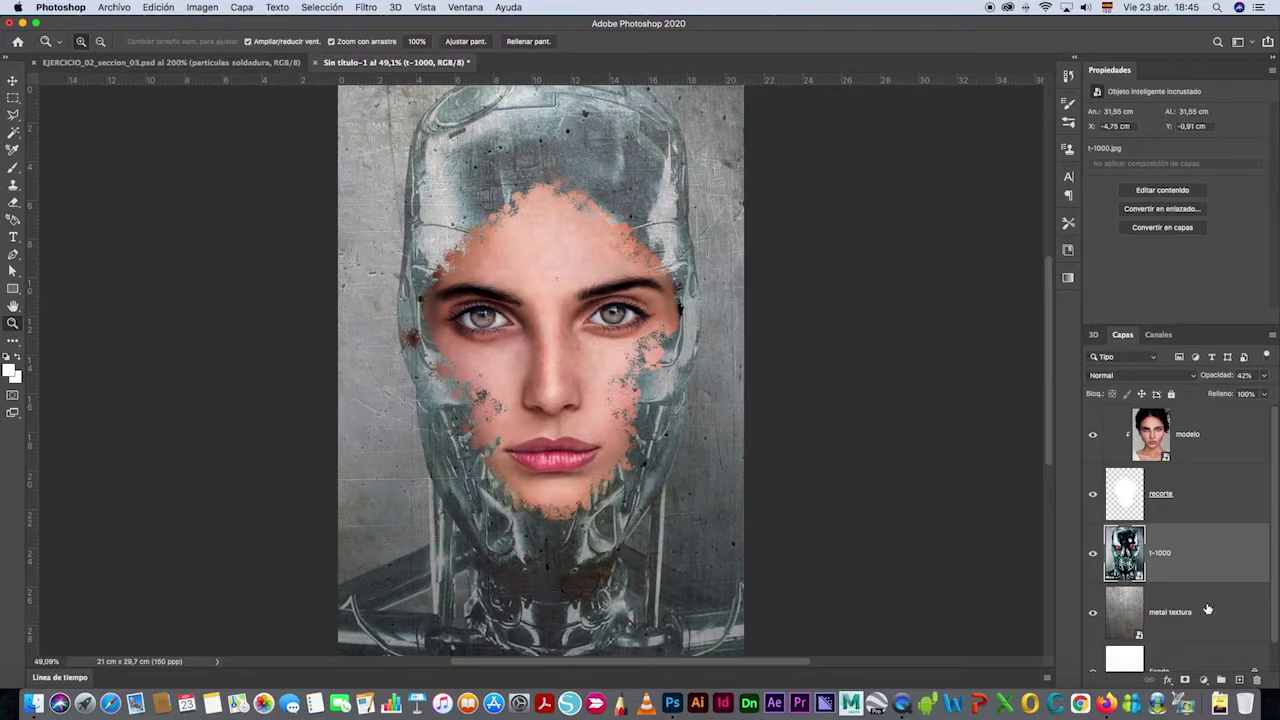
{"action": "left_click", "coordinate": [1265, 376]}
{"action": "left_click_drag", "start_coordinate": [1236, 396], "coordinate": [1270, 393]}
{"action": "scroll", "coordinate": [599, 326], "scroll_direction": "down", "scroll_amount": 2}
{"action": "left_click", "coordinate": [1265, 376]}
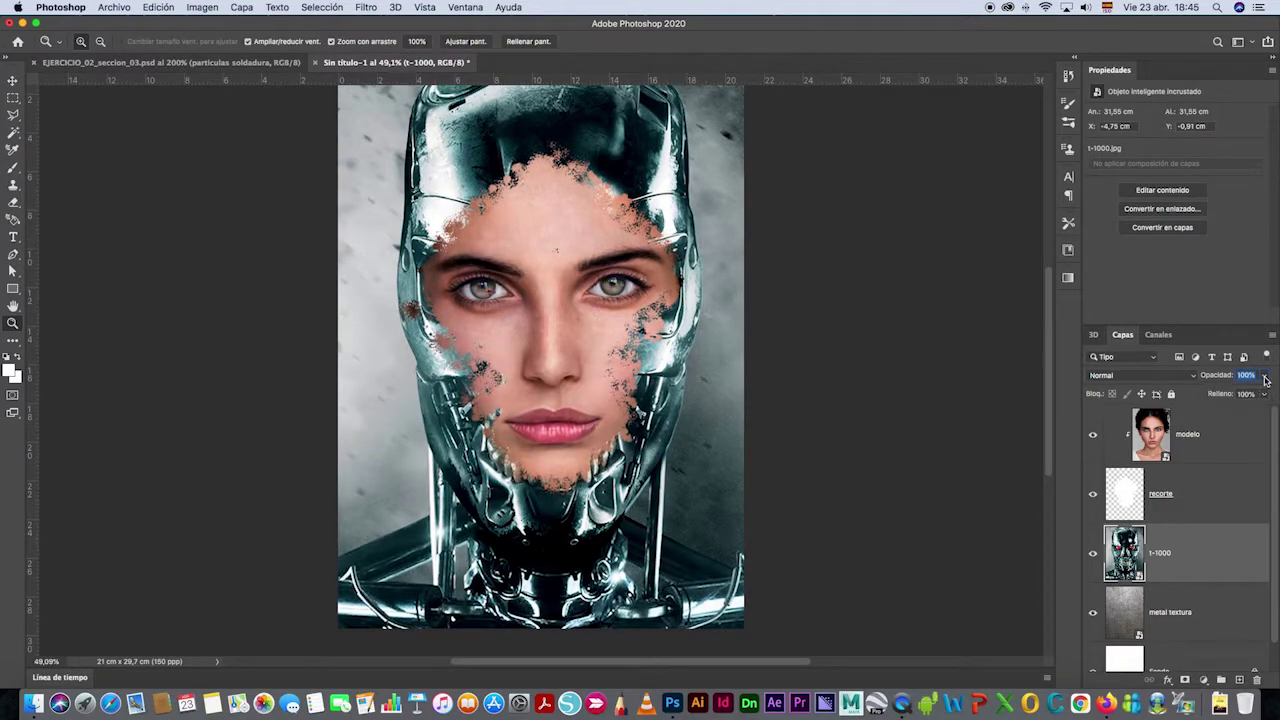
Lower the recorte layer's opacity so the robot shows through the model's face.
{"action": "left_click", "coordinate": [1205, 435]}
{"action": "left_click", "coordinate": [1265, 376]}
{"action": "left_click", "coordinate": [1205, 494]}
{"action": "left_click_drag", "start_coordinate": [1270, 392], "coordinate": [1244, 391]}
{"action": "left_click", "coordinate": [1265, 376]}
Enlarge the modelo and recorte layers together, bringing modelo to about 24 × 33.5 cm, and align the face with the robot's.
{"action": "left_click", "coordinate": [1229, 438]}
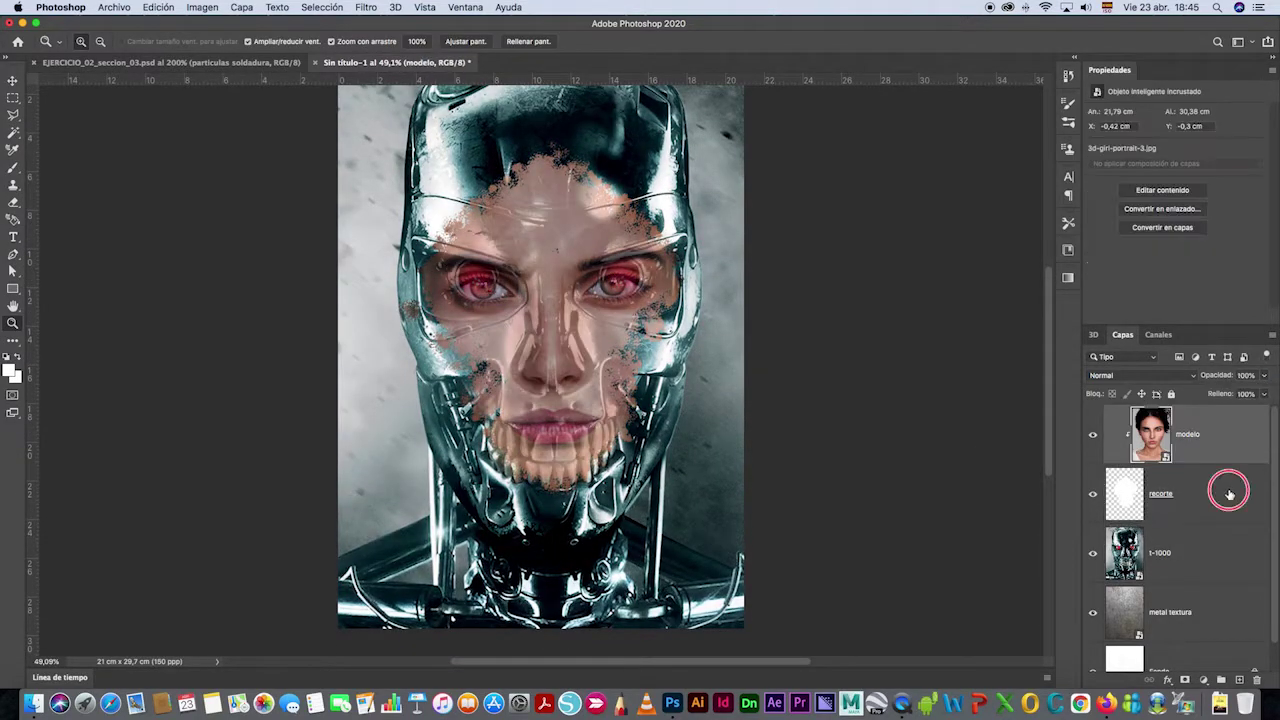
{"action": "left_click", "coordinate": [1229, 494], "text": "shift"}
{"action": "key", "text": "super+t"}
{"action": "scroll", "coordinate": [766, 560], "scroll_direction": "down", "scroll_amount": 3}
{"action": "left_click_drag", "start_coordinate": [750, 543], "coordinate": [793, 603]}
{"action": "left_click_drag", "start_coordinate": [632, 227], "coordinate": [603, 192]}
{"action": "scroll", "coordinate": [603, 192], "scroll_direction": "up", "scroll_amount": 3}
{"action": "key", "text": "Return"}
Restore the recorte layer's opacity to 100%.
{"action": "left_click", "coordinate": [1205, 435]}
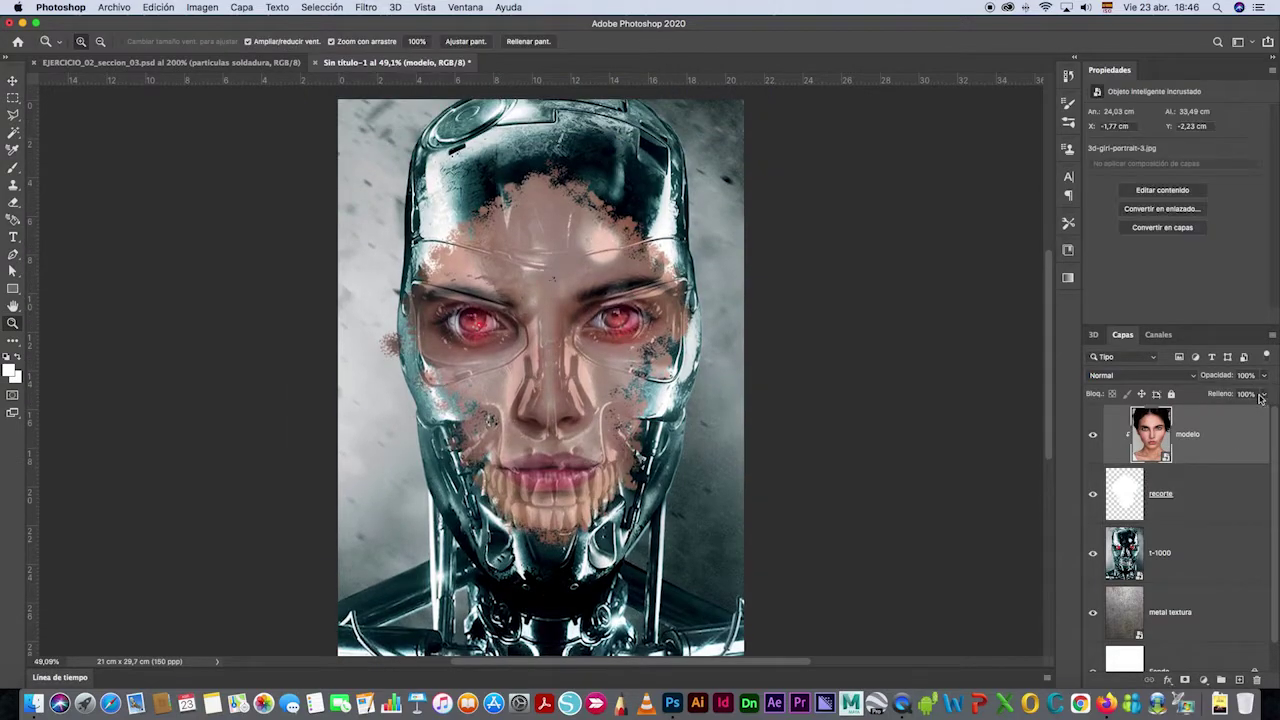
{"action": "left_click", "coordinate": [1205, 494]}
{"action": "left_click", "coordinate": [1265, 376]}
{"action": "left_click_drag", "start_coordinate": [1244, 391], "coordinate": [1270, 392]}
Erase a small part of the recorte layer over the left-hand eye to expose the robot's red eye.
{"action": "key", "text": "e"}
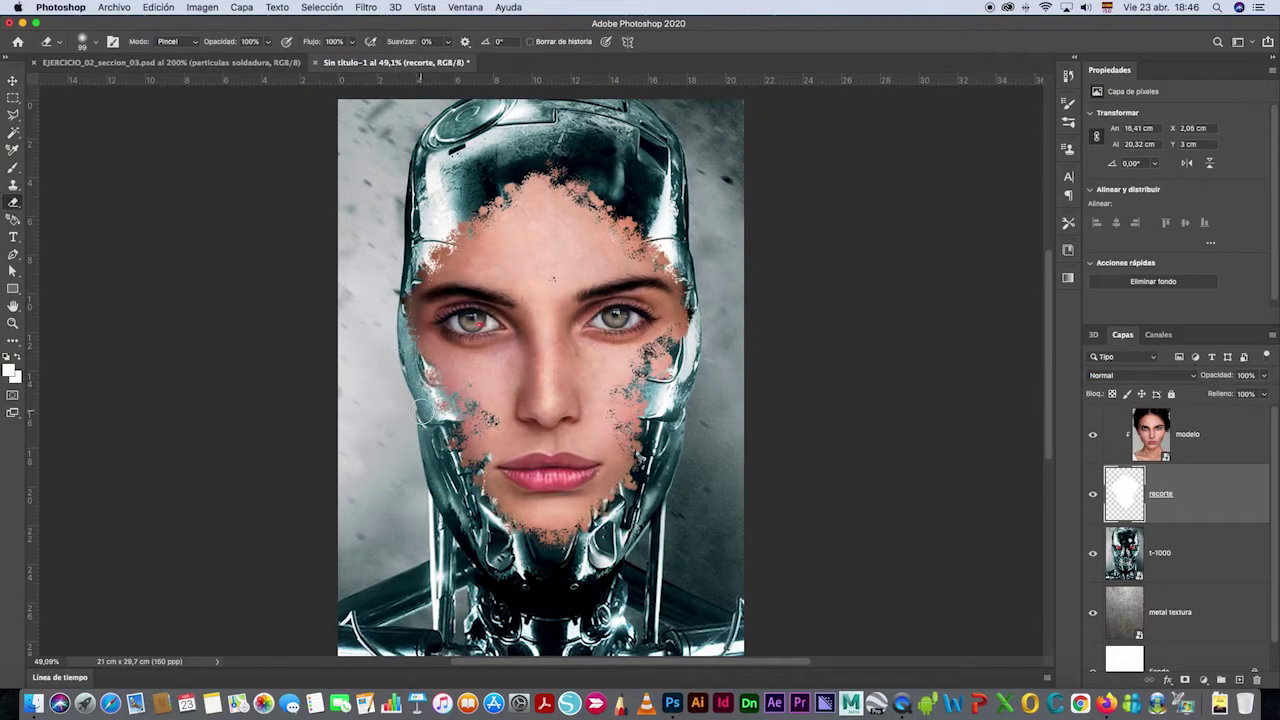
{"action": "left_click_drag", "start_coordinate": [568, 312], "coordinate": [568, 313]}
{"action": "scroll", "coordinate": [742, 311], "scroll_direction": "down", "scroll_amount": 1}
{"action": "scroll", "coordinate": [745, 313], "scroll_direction": "down", "scroll_amount": 5}
{"action": "scroll", "coordinate": [748, 314], "scroll_direction": "up", "scroll_amount": 5}
Apply a Black and White adjustment to the modelo layer with the reds set to -42%.
{"action": "left_click", "coordinate": [1212, 438]}
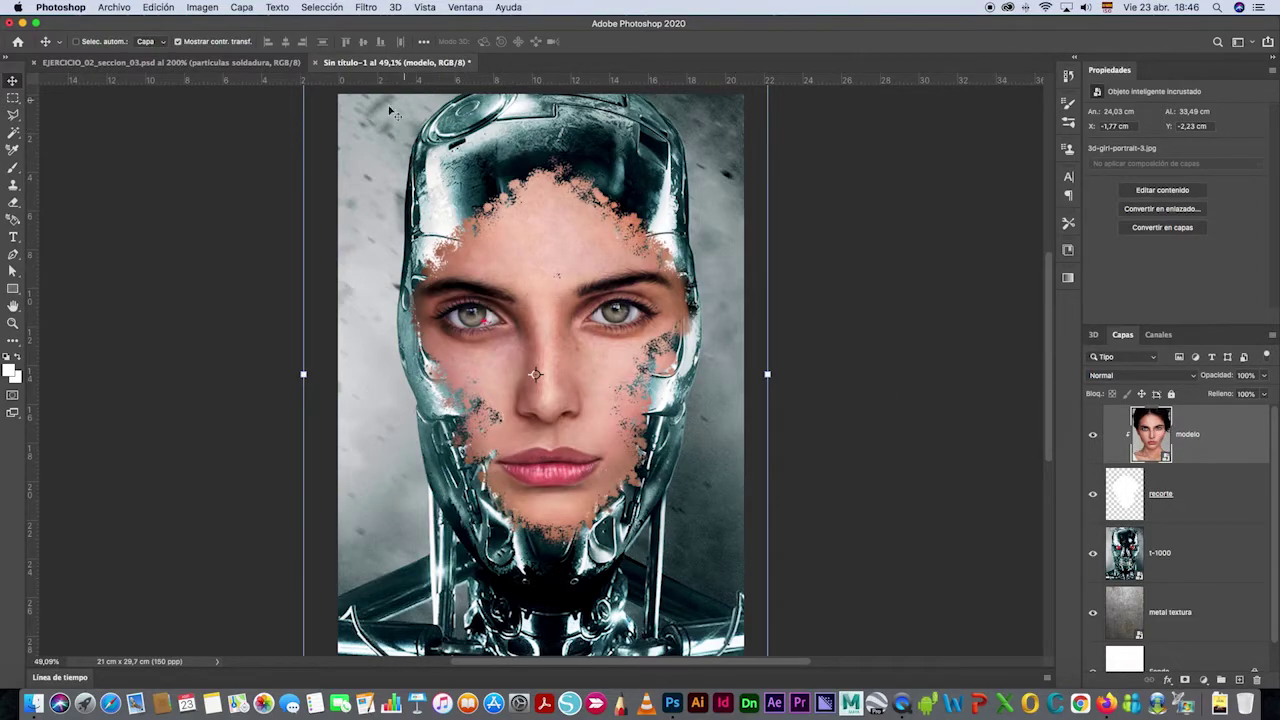
{"action": "left_click", "coordinate": [204, 9]}
{"action": "mouse_move", "coordinate": [228, 46]}
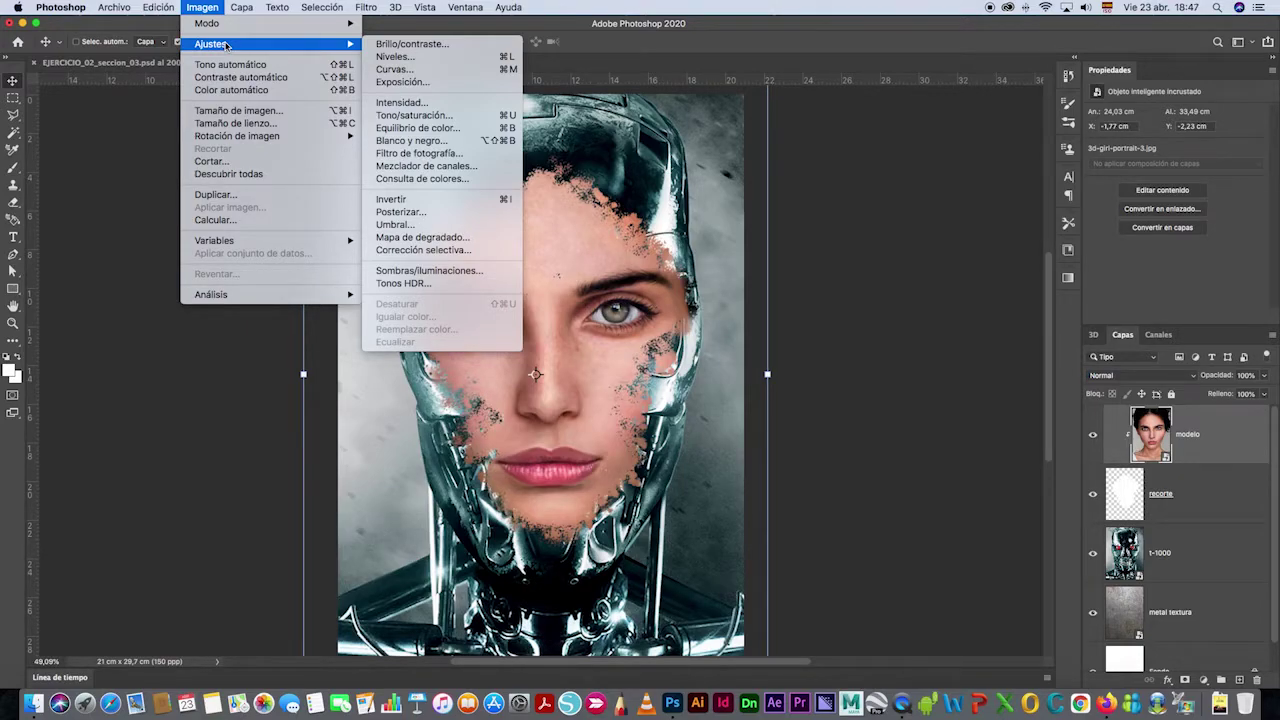
{"action": "left_click", "coordinate": [410, 140]}
{"action": "left_click_drag", "start_coordinate": [912, 165], "coordinate": [888, 145]}
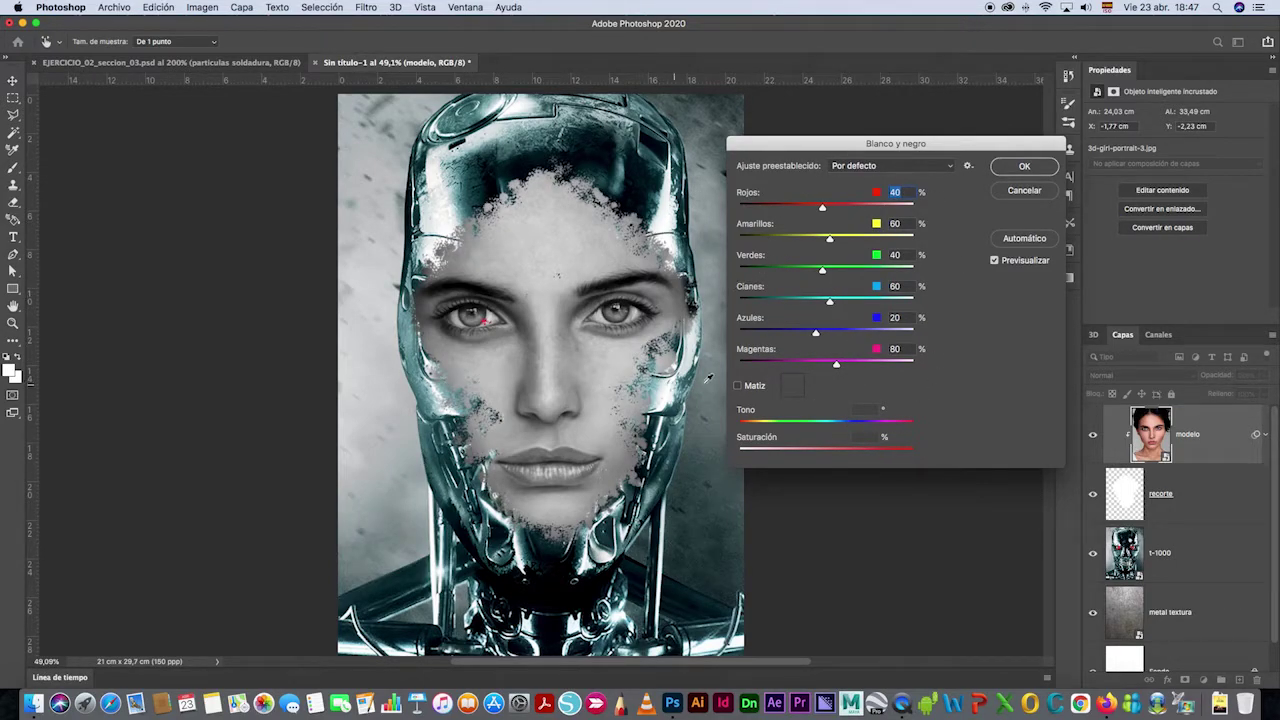
{"action": "left_click_drag", "start_coordinate": [823, 207], "coordinate": [794, 210]}
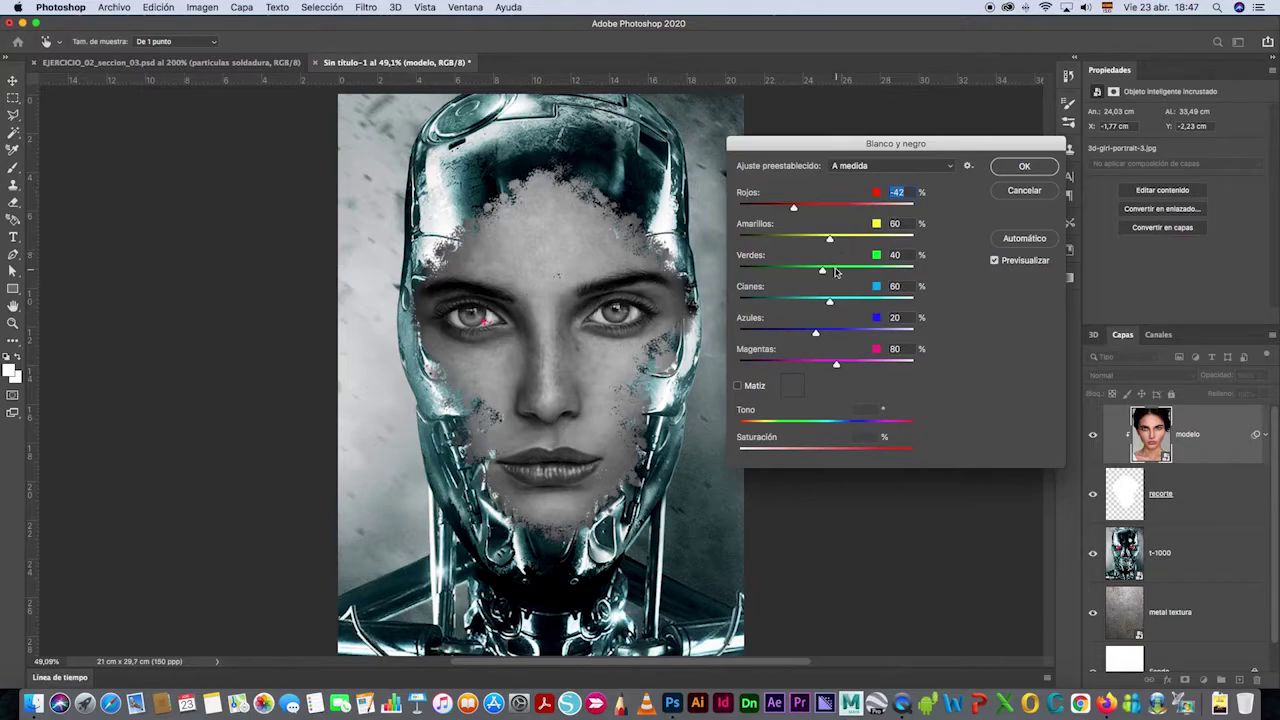
{"action": "mouse_move", "coordinate": [836, 364]}
{"action": "left_mouse_down"}
{"action": "mouse_move", "coordinate": [851, 364]}
{"action": "mouse_move", "coordinate": [837, 364]}
{"action": "left_mouse_up"}
{"action": "left_click", "coordinate": [1024, 166]}
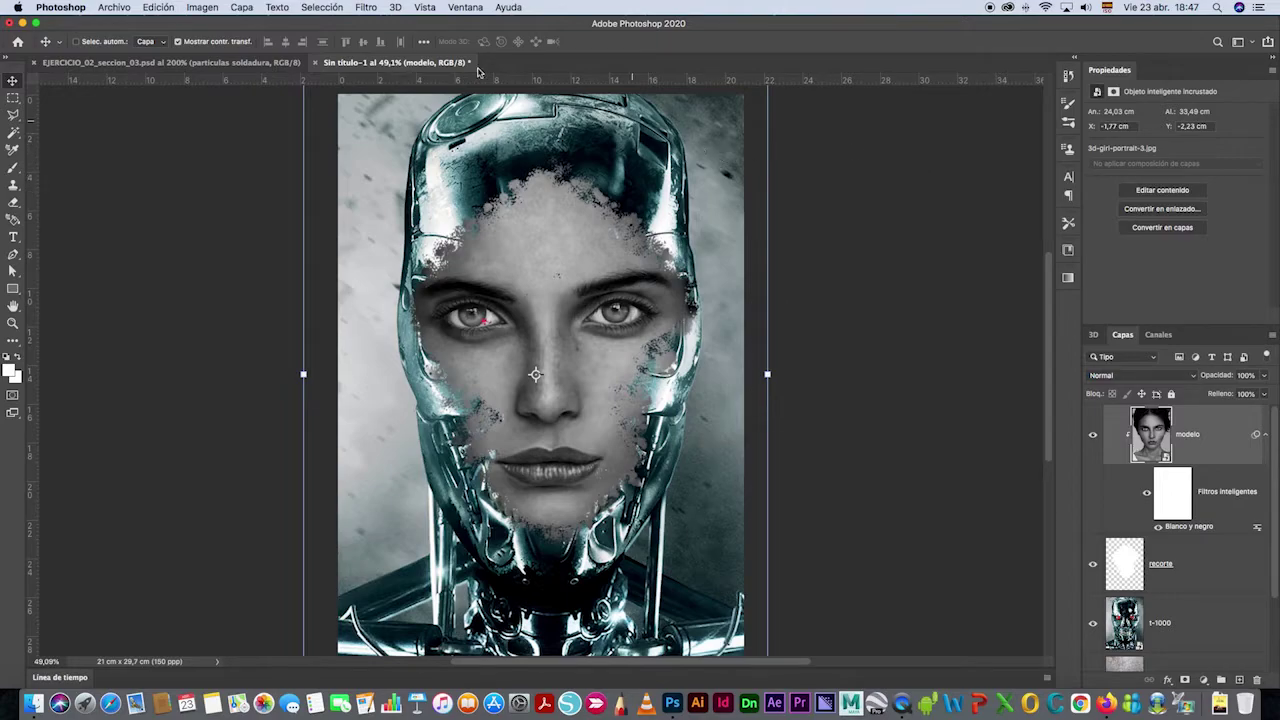
Apply a Brightness/Contrast adjustment to the modelo layer, raising the contrast strongly and the brightness slightly.
{"action": "left_click", "coordinate": [208, 10]}
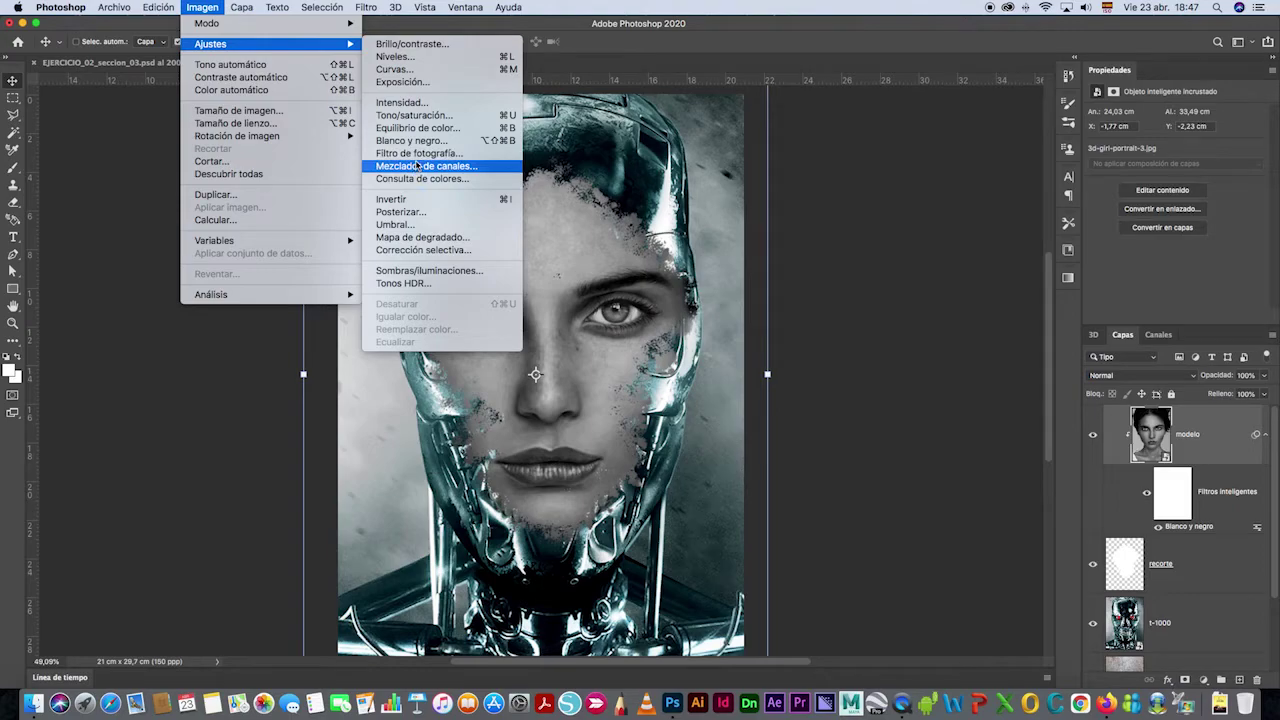
{"action": "left_click", "coordinate": [410, 44]}
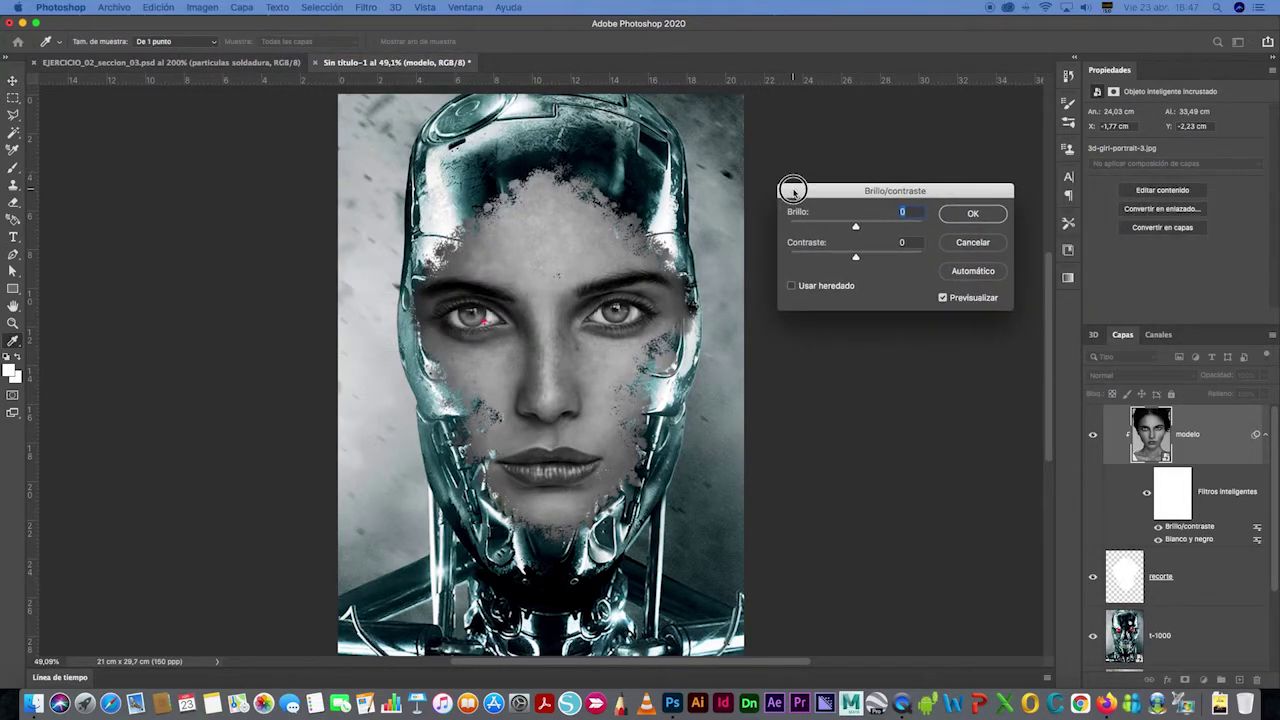
{"action": "left_click_drag", "start_coordinate": [853, 257], "coordinate": [905, 258]}
{"action": "left_click_drag", "start_coordinate": [855, 227], "coordinate": [864, 226]}
{"action": "key", "text": "Return"}
{"action": "key", "text": "v"}
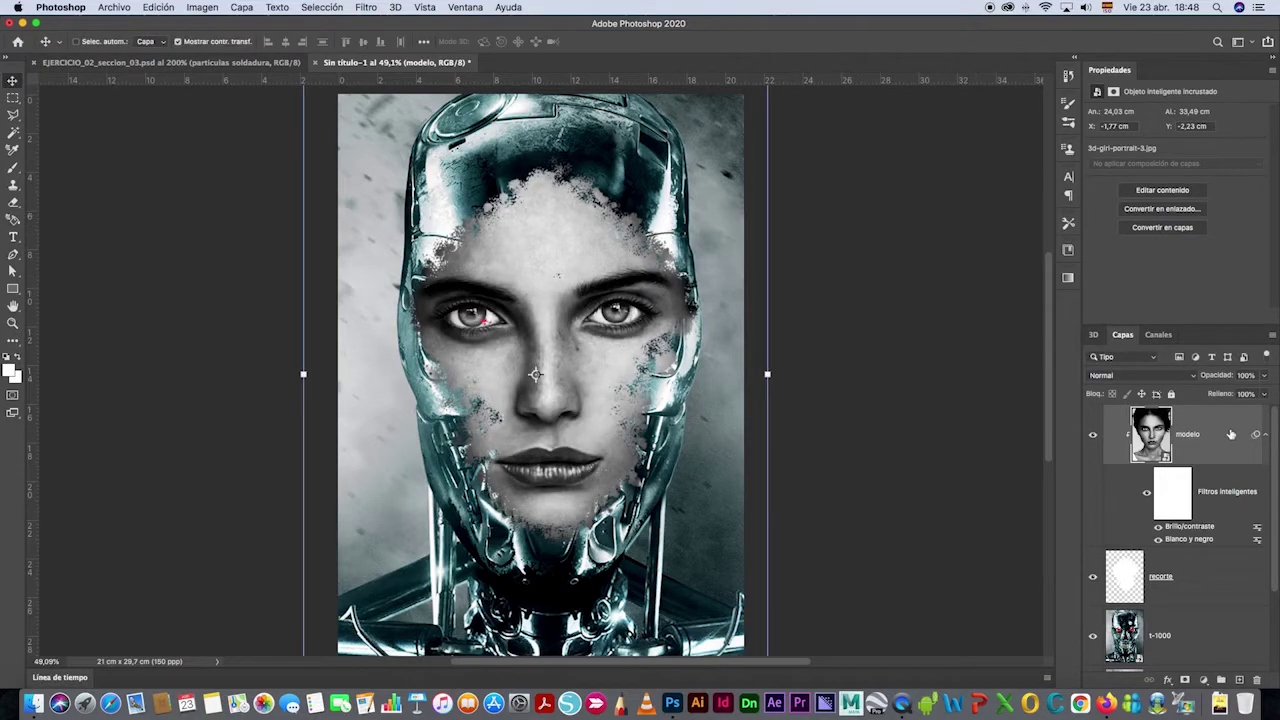
Apply a Color Balance adjustment to the modelo layer, shifting the midtones towards cyan and blue.
{"action": "left_click", "coordinate": [204, 8]}
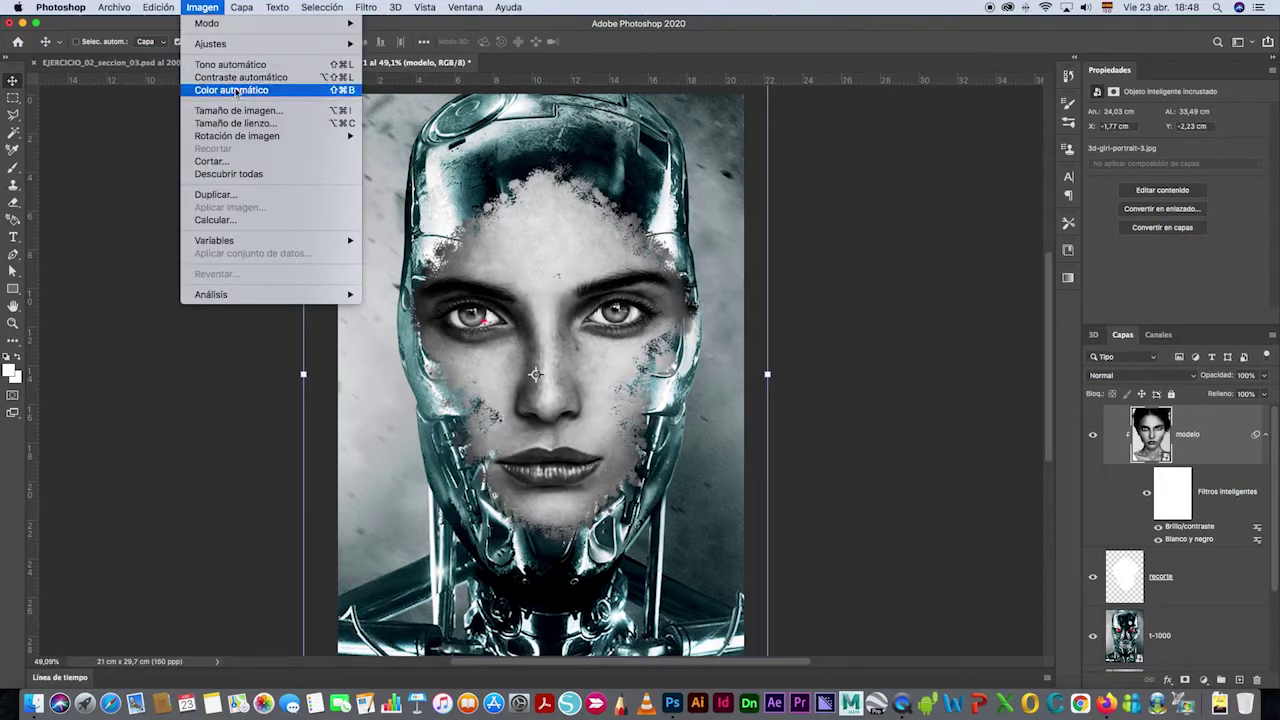
{"action": "mouse_move", "coordinate": [245, 50]}
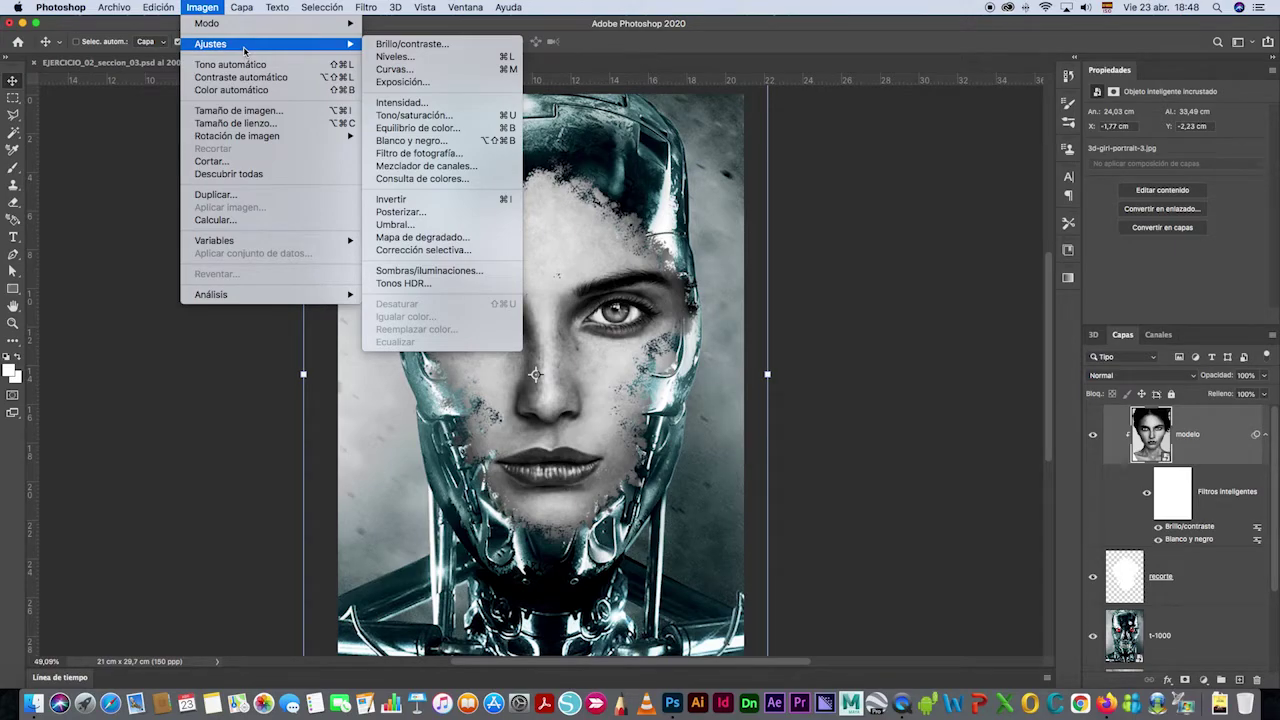
{"action": "left_click", "coordinate": [418, 128]}
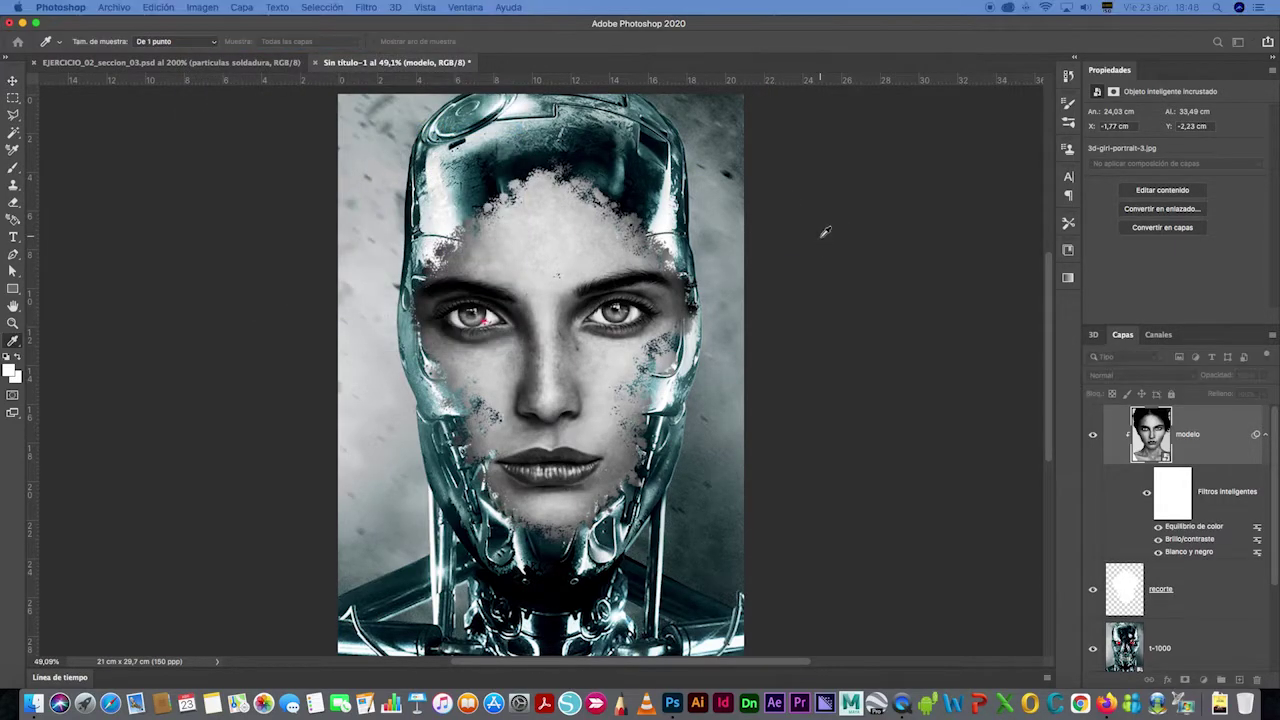
{"action": "scroll", "coordinate": [825, 232], "scroll_direction": "down", "scroll_amount": 1}
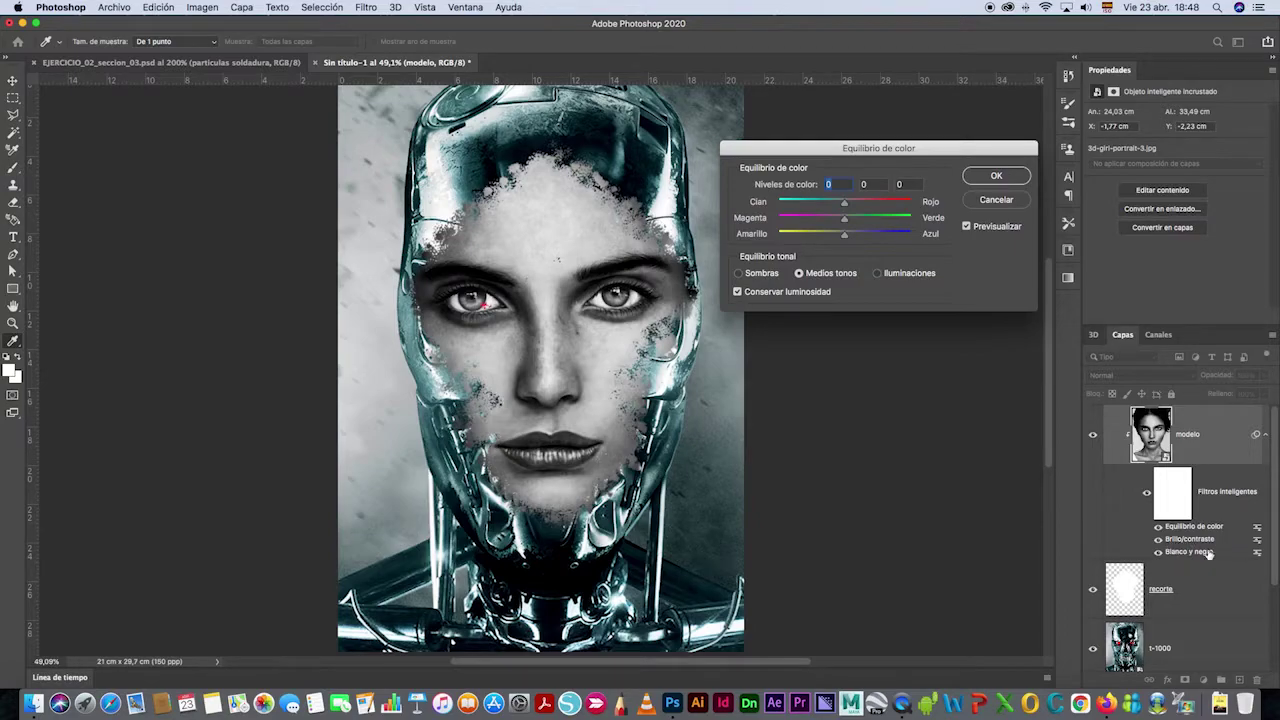
{"action": "left_click_drag", "start_coordinate": [844, 203], "coordinate": [865, 238]}
{"action": "left_click", "coordinate": [996, 176]}
{"action": "key", "text": "v"}
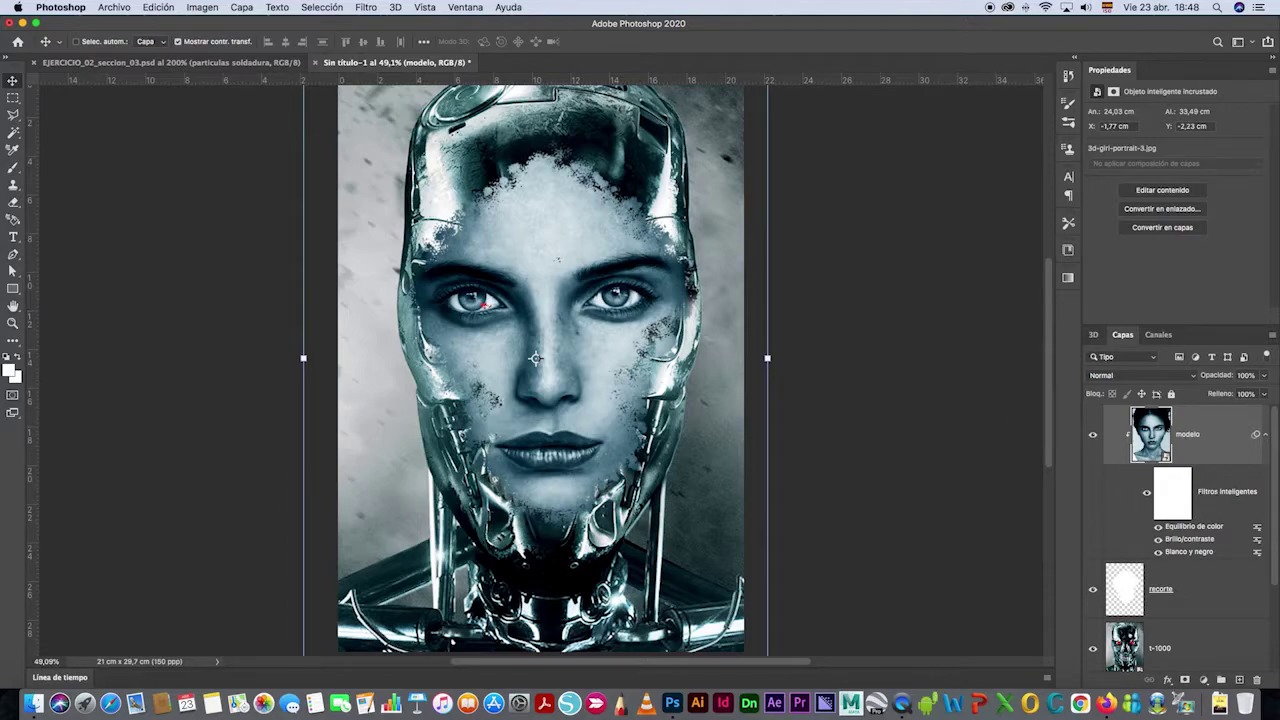
Apply a Black and White adjustment to the t-1000 layer with the blues set to -54%.
{"action": "scroll", "coordinate": [1200, 527], "scroll_direction": "down", "scroll_amount": 3}
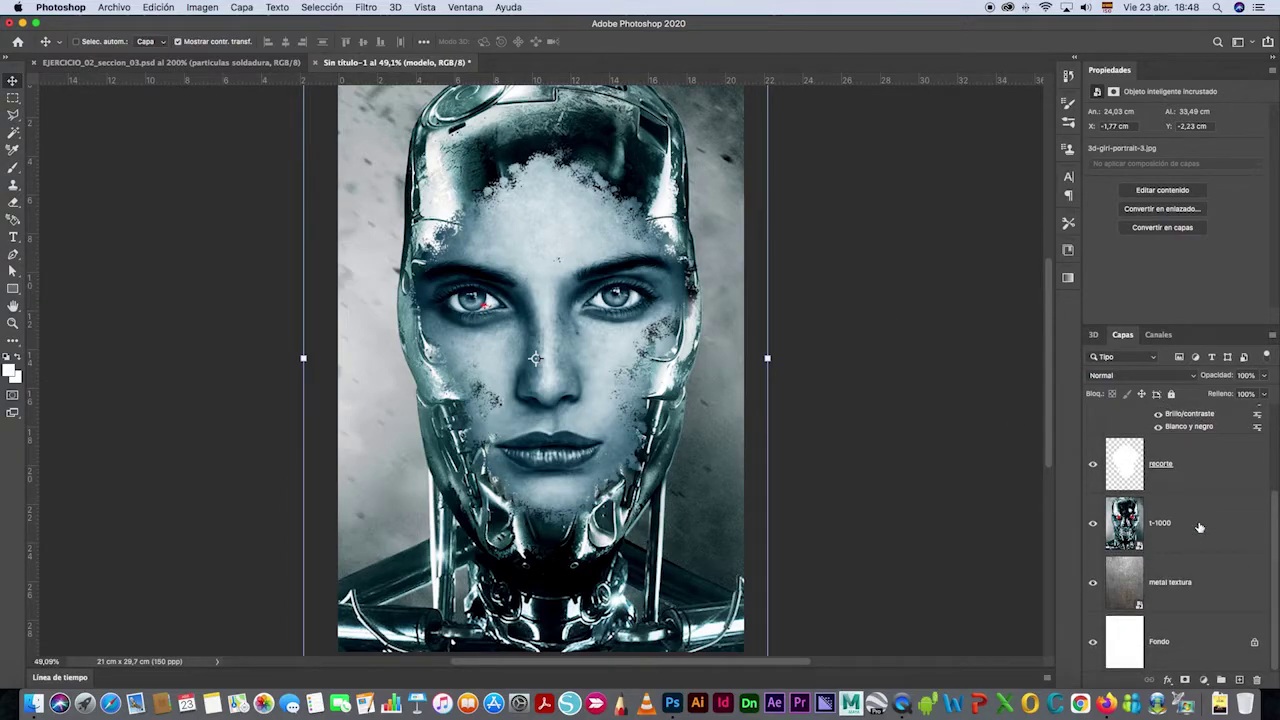
{"action": "left_click", "coordinate": [1205, 518]}
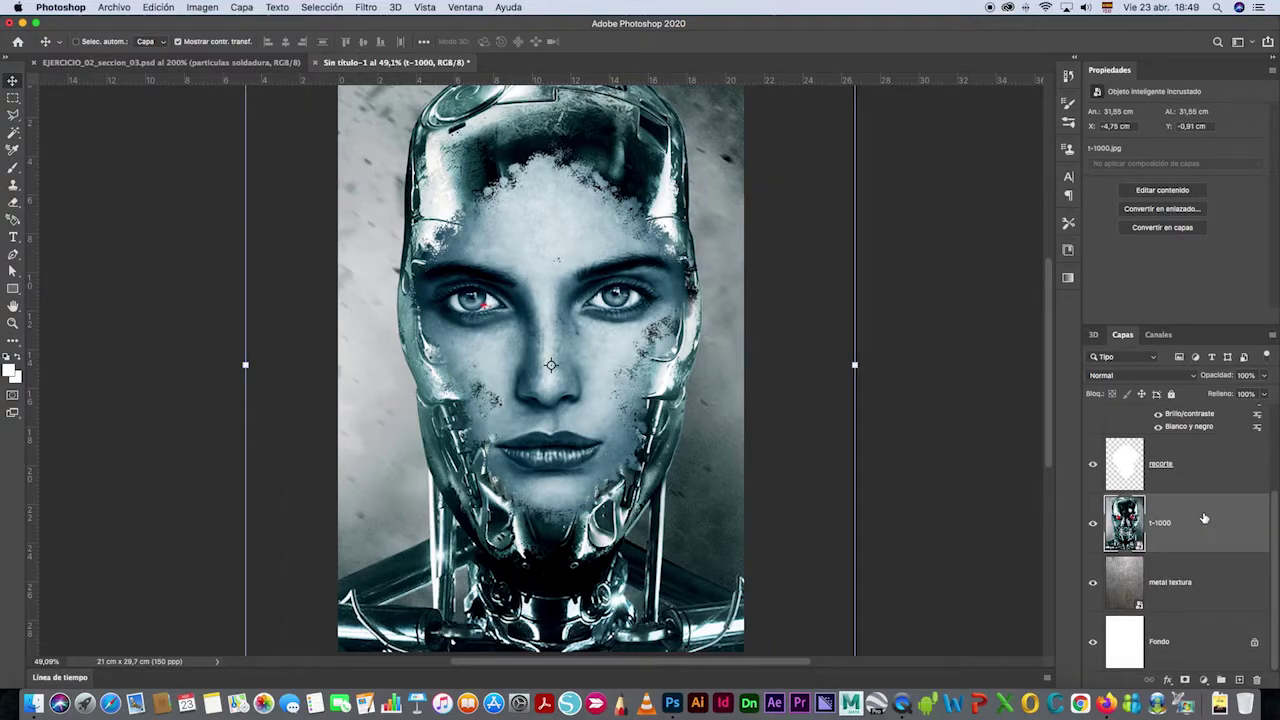
{"action": "left_click", "coordinate": [207, 10]}
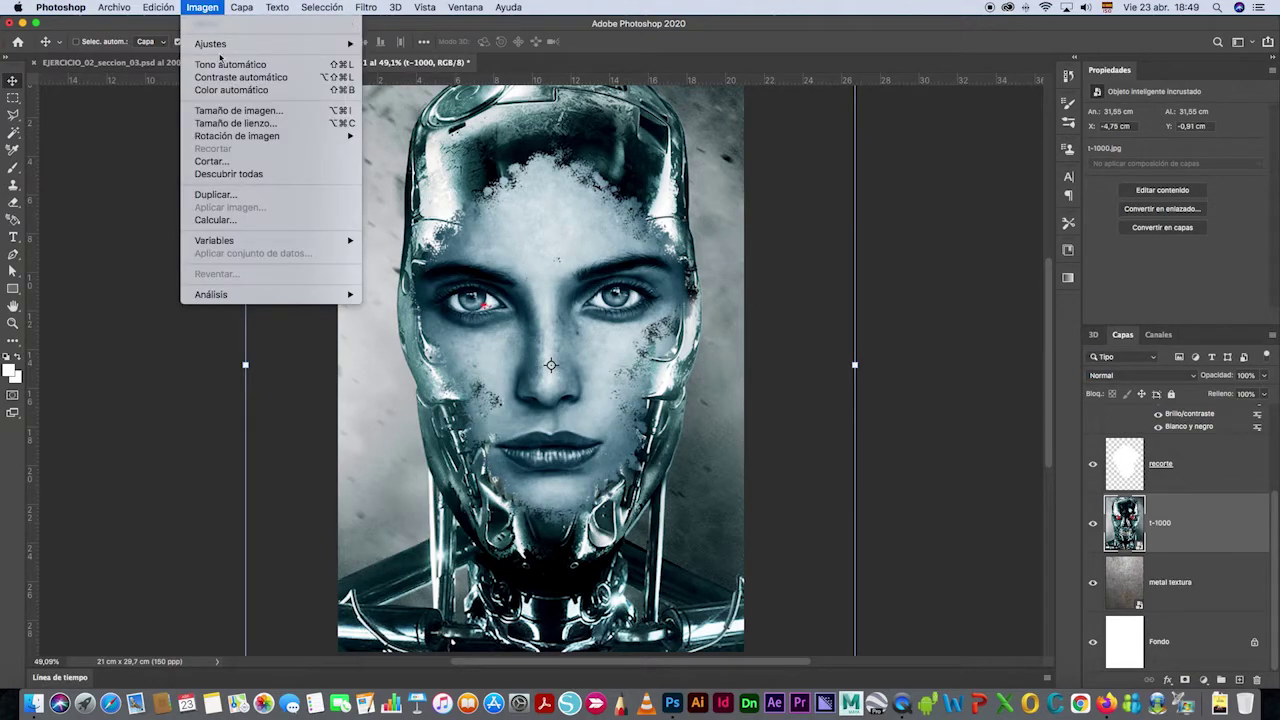
{"action": "mouse_move", "coordinate": [215, 42]}
{"action": "left_click", "coordinate": [430, 143]}
{"action": "left_click_drag", "start_coordinate": [815, 329], "coordinate": [790, 334]}
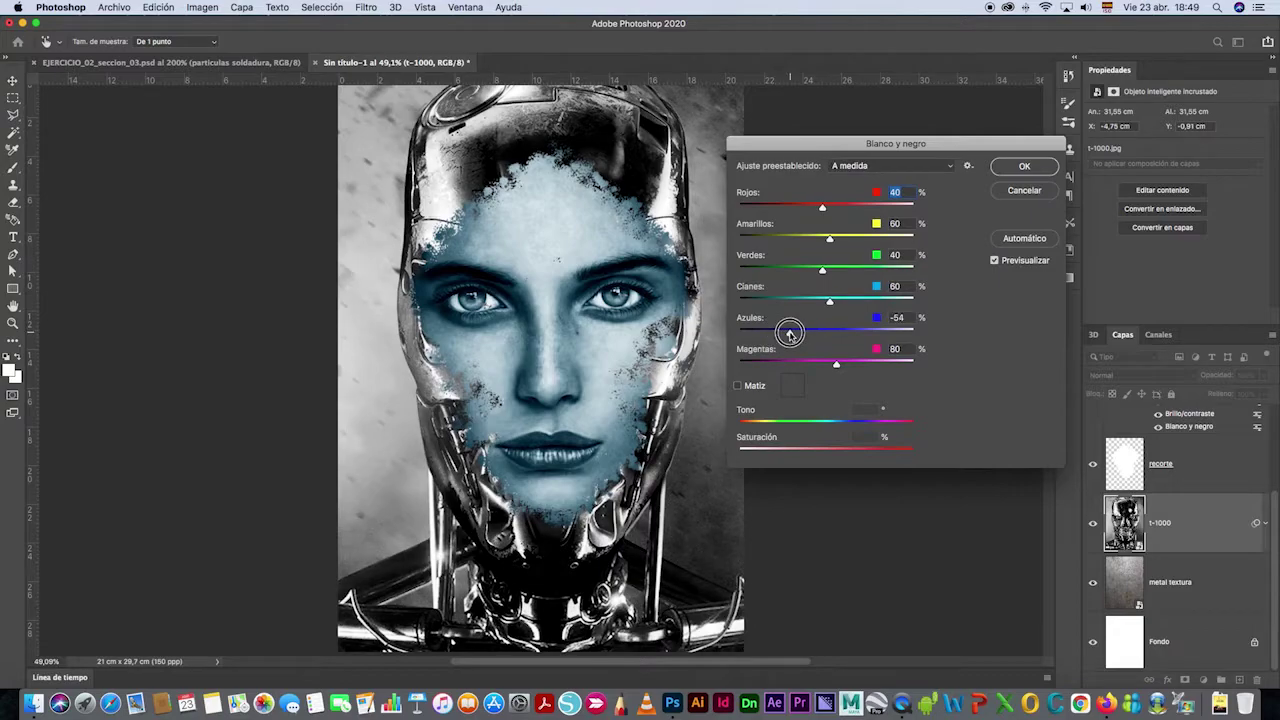
{"action": "left_click", "coordinate": [1024, 167]}
Apply a Brightness/Contrast adjustment to the t-1000 layer with increased contrast.
{"action": "left_click", "coordinate": [203, 8]}
{"action": "left_click", "coordinate": [412, 44]}
{"action": "left_click_drag", "start_coordinate": [854, 258], "coordinate": [880, 258]}
{"action": "left_click", "coordinate": [971, 214]}
Apply a Color Balance adjustment to the t-1000 layer with midtone levels of -40, 0 and +30.
{"action": "left_click", "coordinate": [207, 8]}
{"action": "left_click", "coordinate": [420, 131]}
{"action": "left_click_drag", "start_coordinate": [844, 201], "coordinate": [817, 201]}
{"action": "left_click_drag", "start_coordinate": [844, 233], "coordinate": [866, 237]}
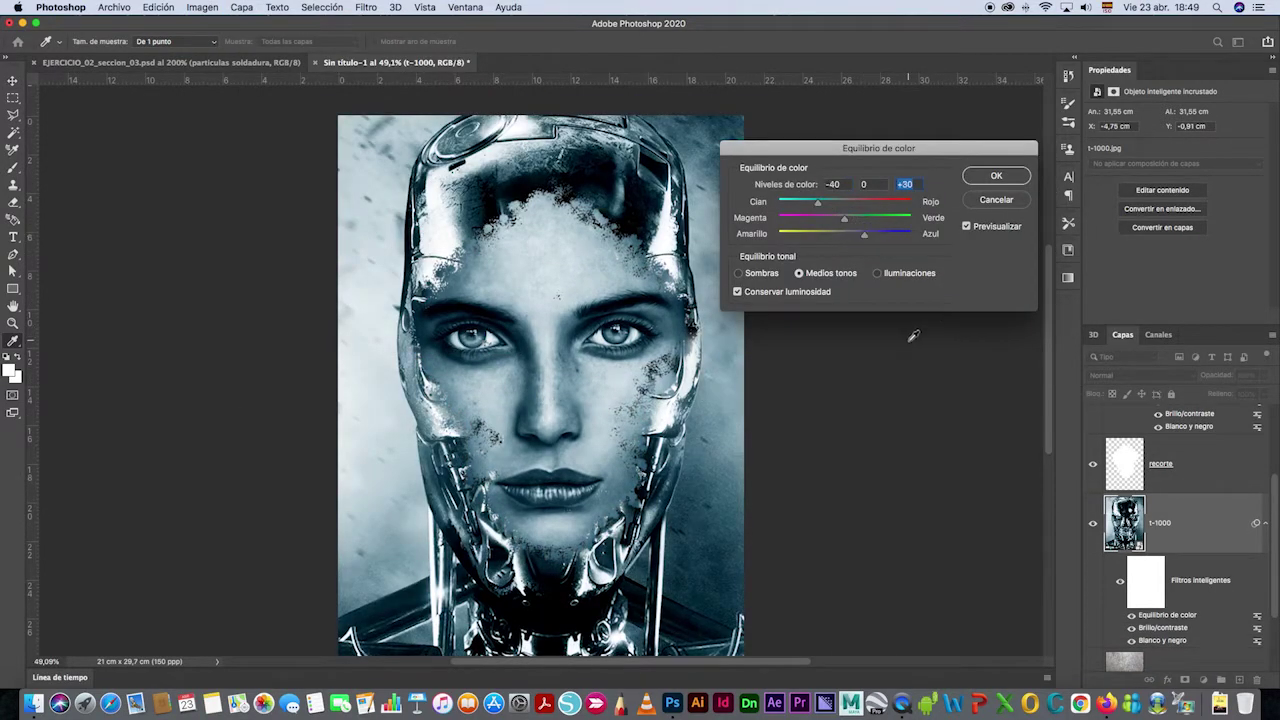
{"action": "left_click", "coordinate": [992, 176]}
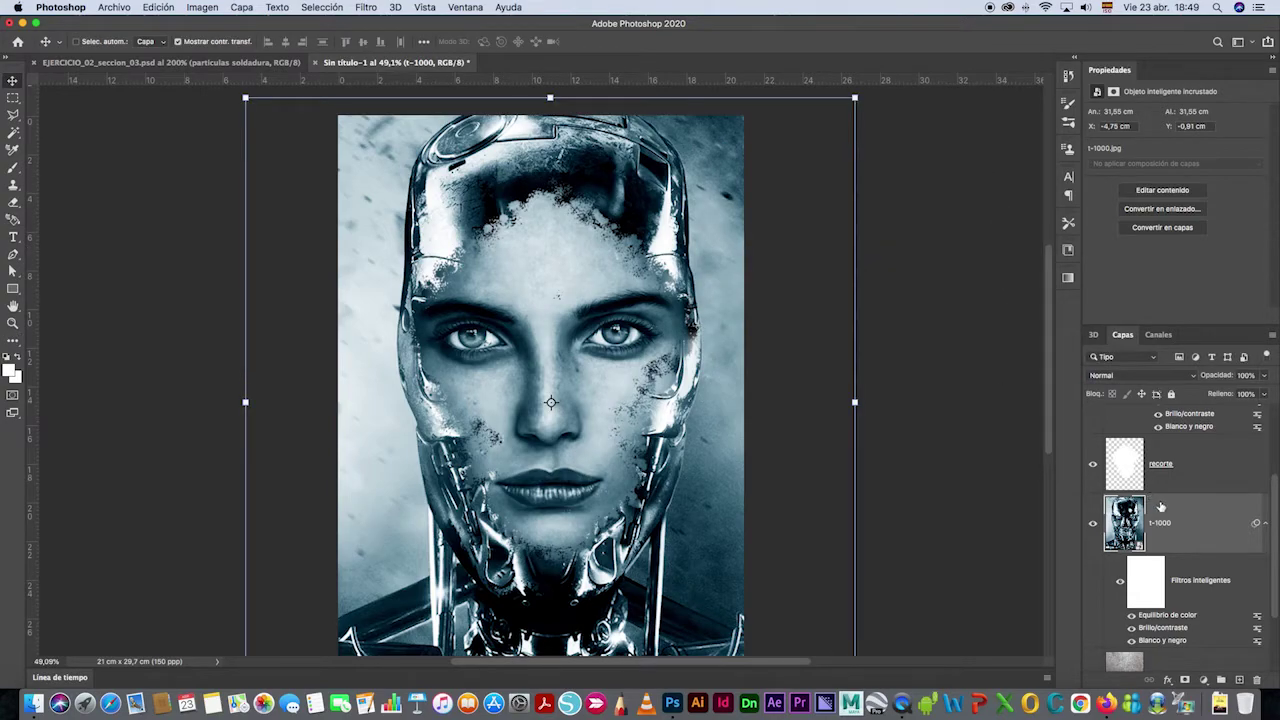
Select the recorte layer and toggle its visibility to check what it contributes to the composition.
{"action": "scroll", "coordinate": [1163, 507], "scroll_direction": "up", "scroll_amount": 5}
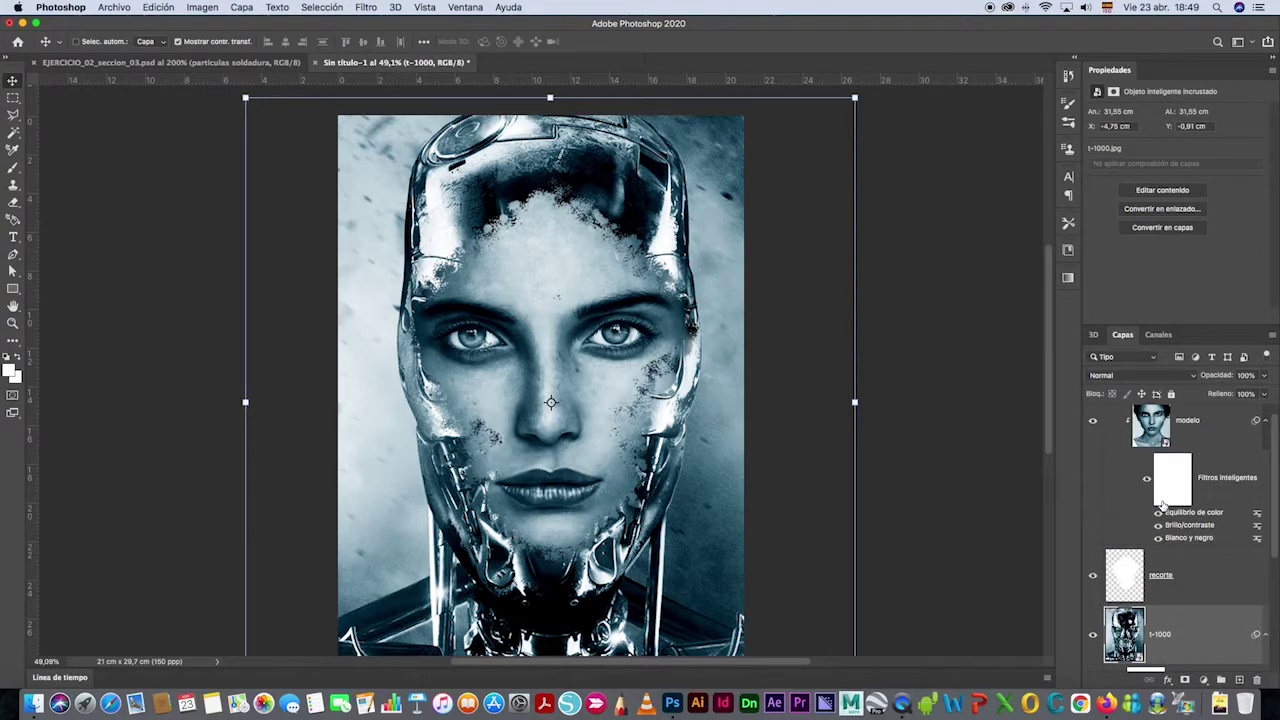
{"action": "scroll", "coordinate": [1200, 535], "scroll_direction": "down", "scroll_amount": 5}
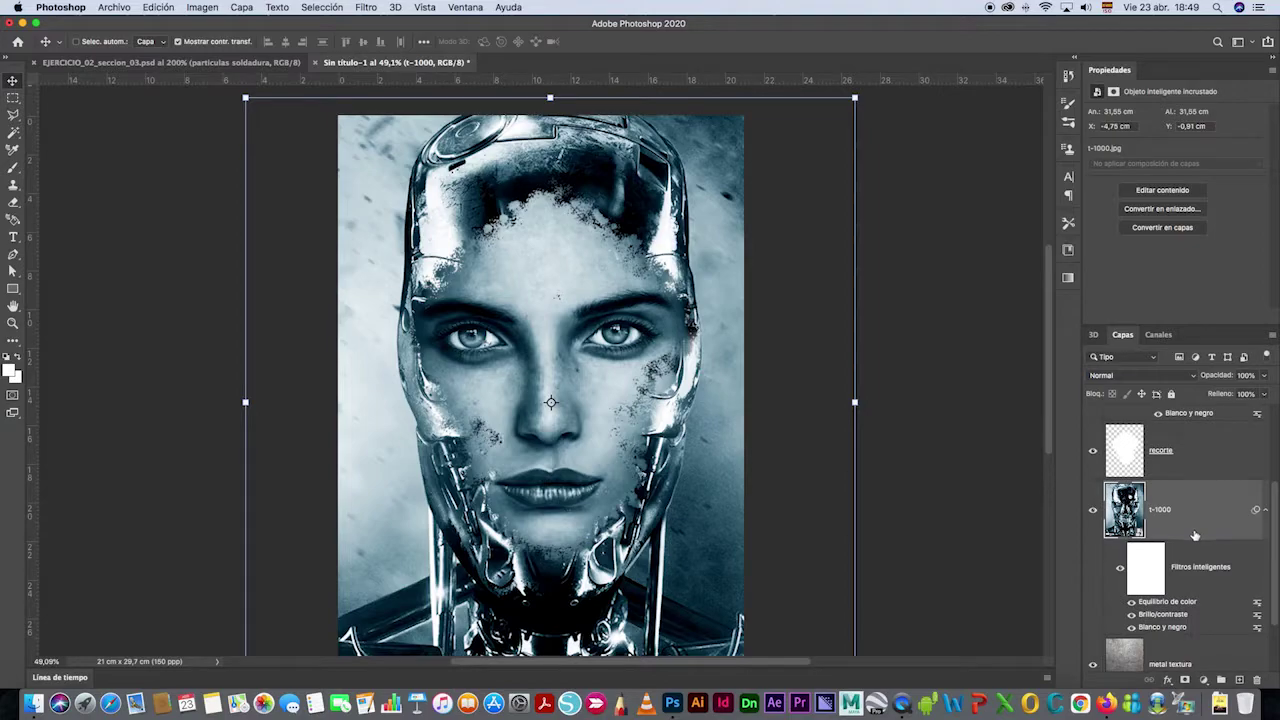
{"action": "left_click", "coordinate": [1167, 446]}
{"action": "left_click", "coordinate": [1093, 452]}
{"action": "left_click", "coordinate": [1093, 452]}
{"action": "left_click", "coordinate": [1093, 452]}
{"action": "left_click", "coordinate": [1093, 452]}
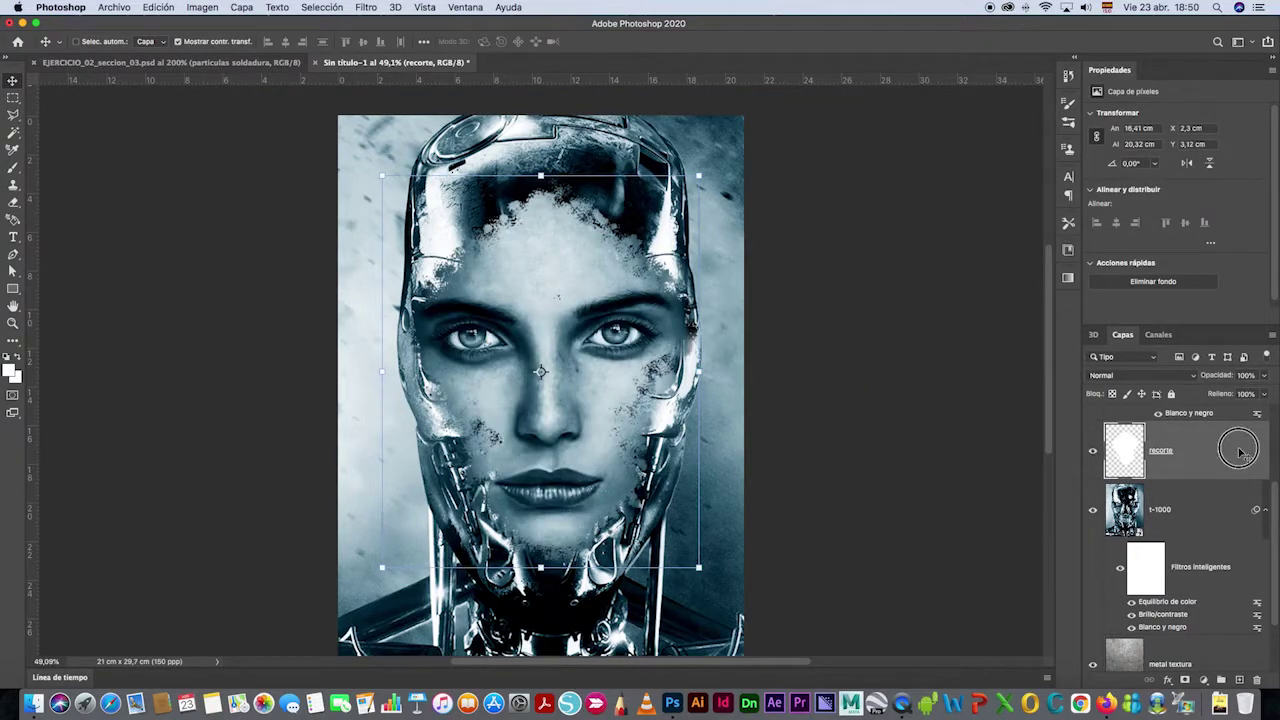
{"action": "key", "text": "h"}
{"action": "left_click_drag", "start_coordinate": [1214, 190], "coordinate": [849, 179]}
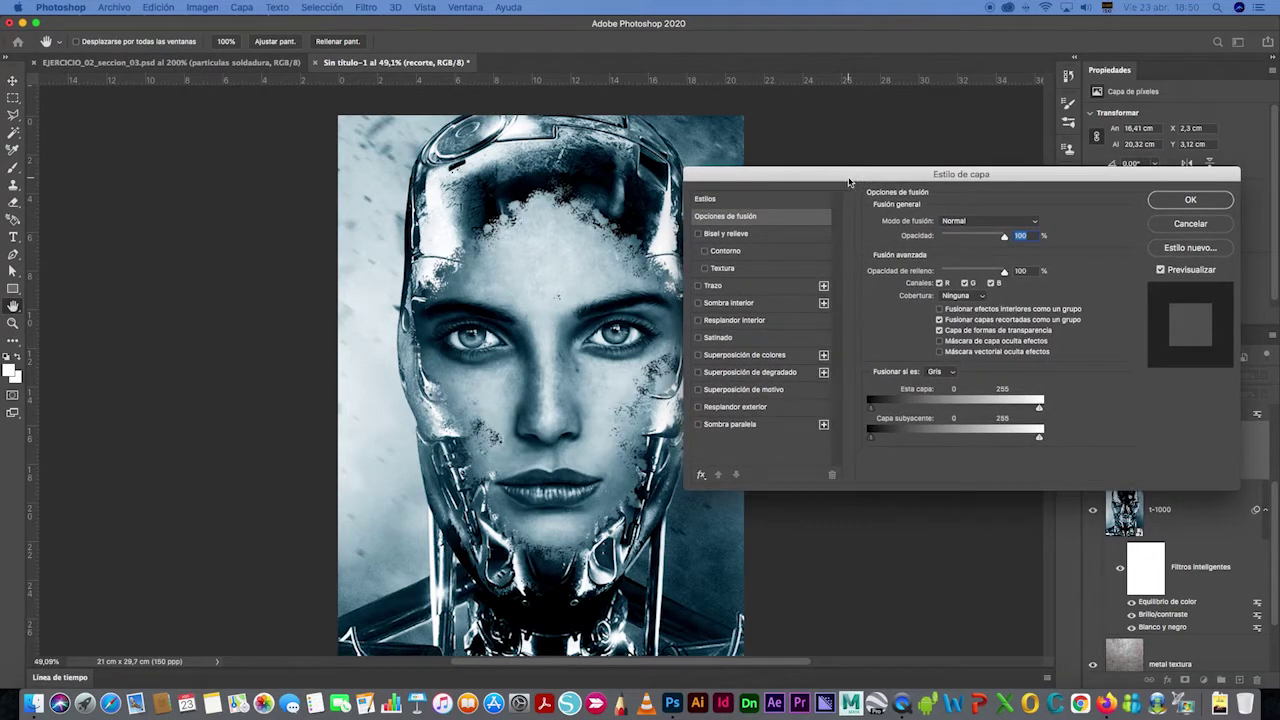
{"action": "left_click", "coordinate": [1180, 228]}
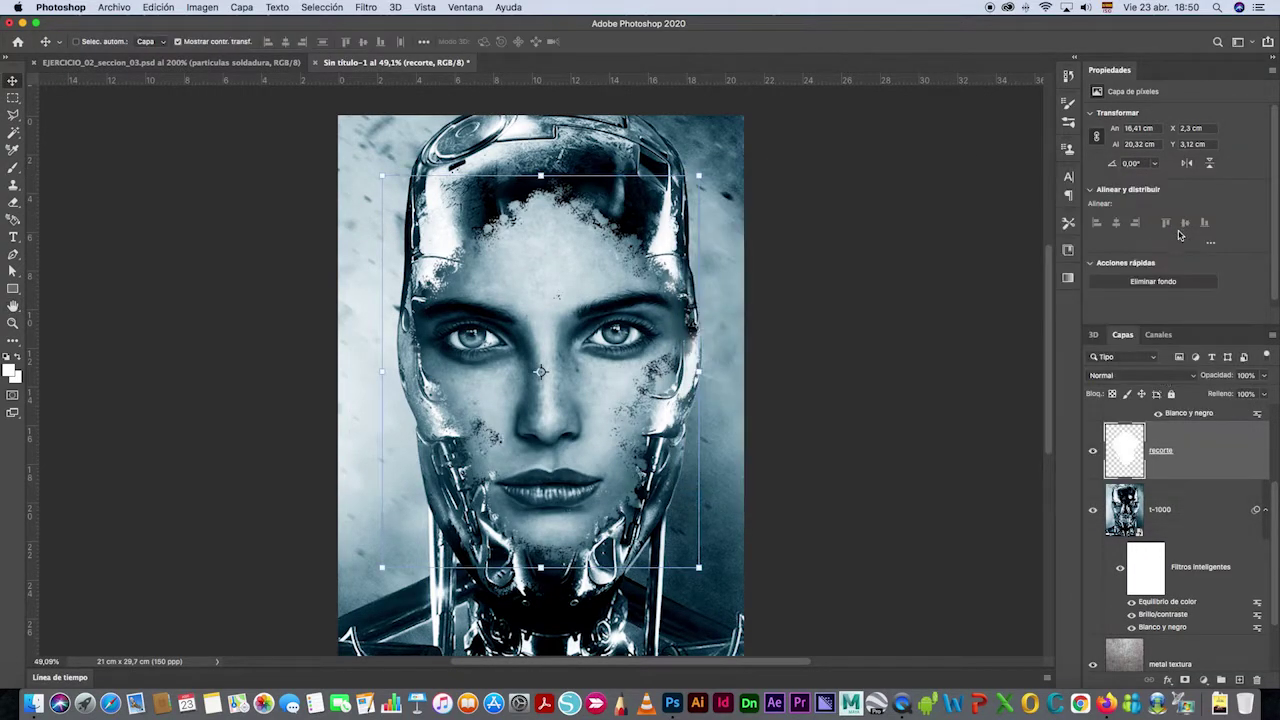
Add an Inner Shadow layer style to the recorte layer.
{"action": "double_click", "coordinate": [1224, 450]}
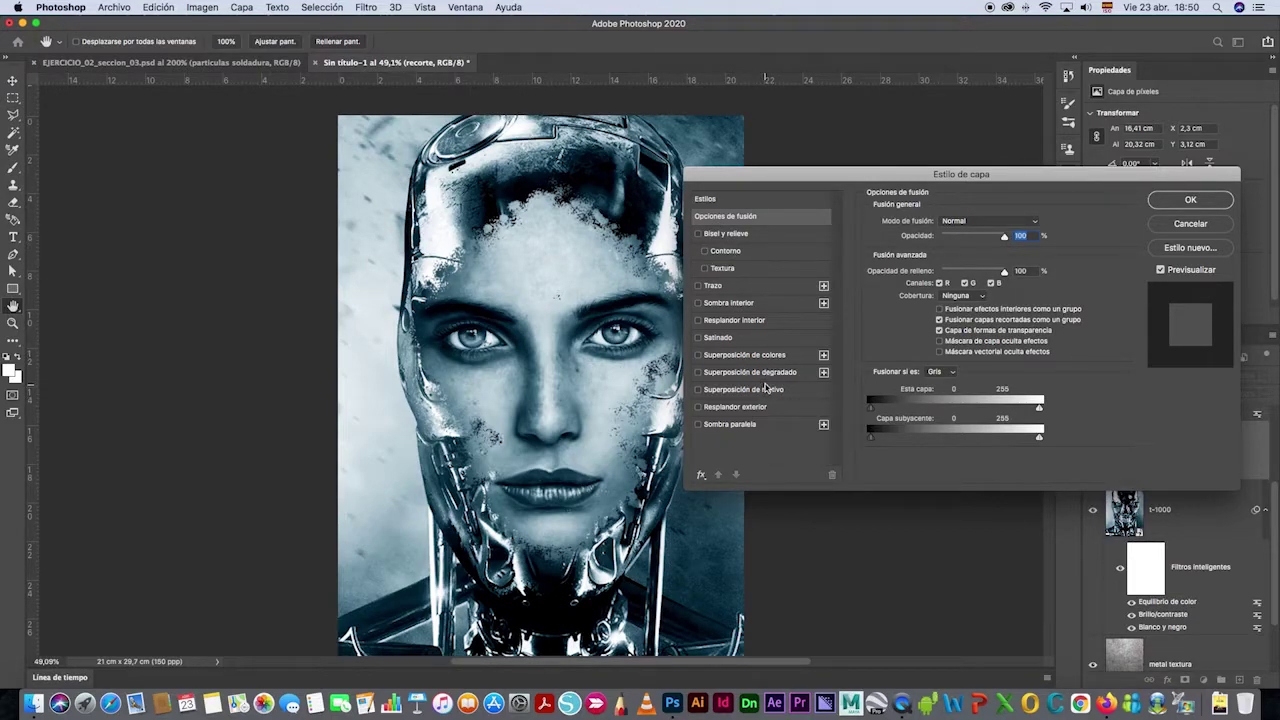
{"action": "left_click", "coordinate": [712, 303]}
{"action": "left_click", "coordinate": [1182, 202]}
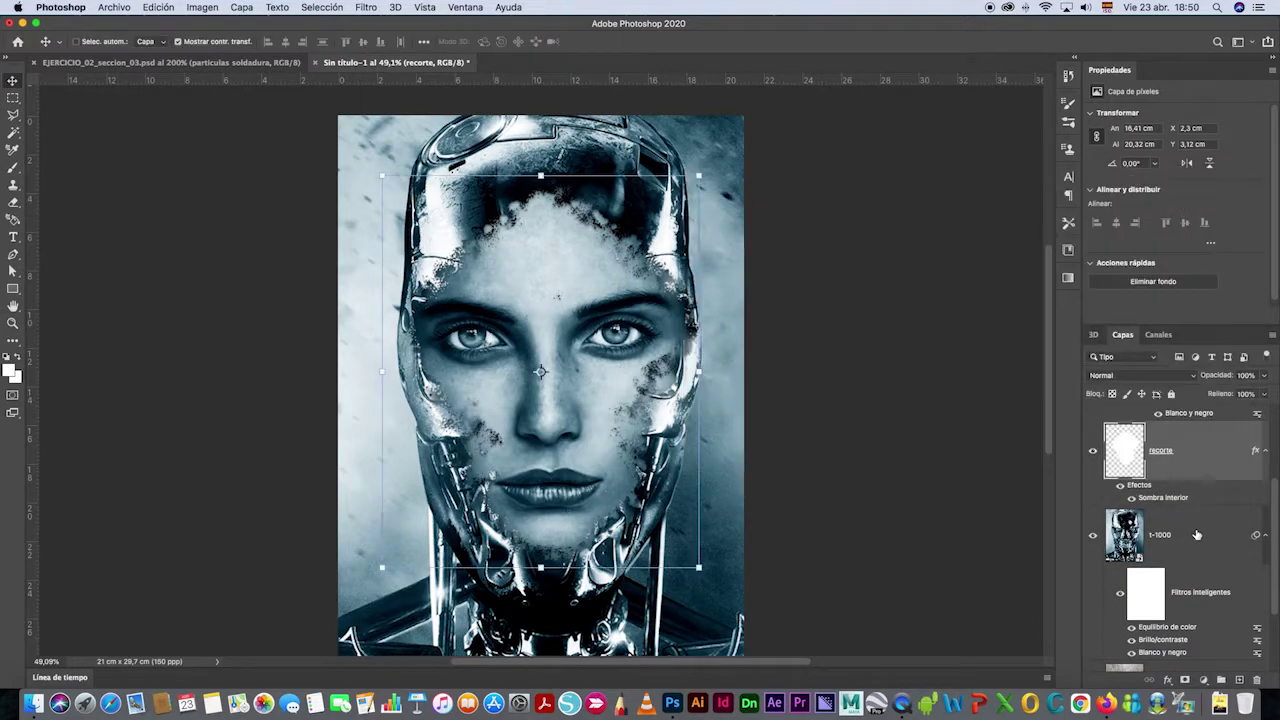
Set the t-1000 layer's blend mode to Luz suave so the metal texture beneath mixes with the robot.
{"action": "scroll", "coordinate": [1197, 533], "scroll_direction": "down", "scroll_amount": 5}
{"action": "left_click", "coordinate": [1192, 580]}
{"action": "scroll", "coordinate": [1190, 577], "scroll_direction": "up", "scroll_amount": 5}
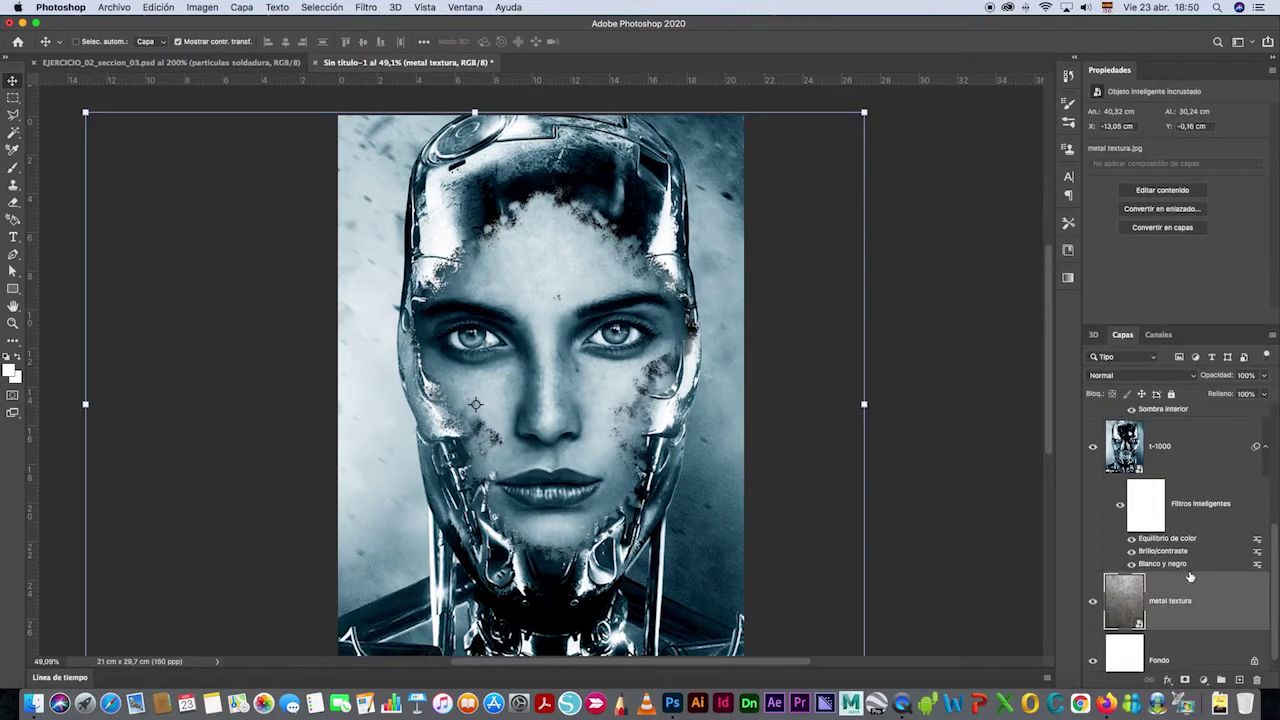
{"action": "scroll", "coordinate": [1190, 577], "scroll_direction": "down", "scroll_amount": 4}
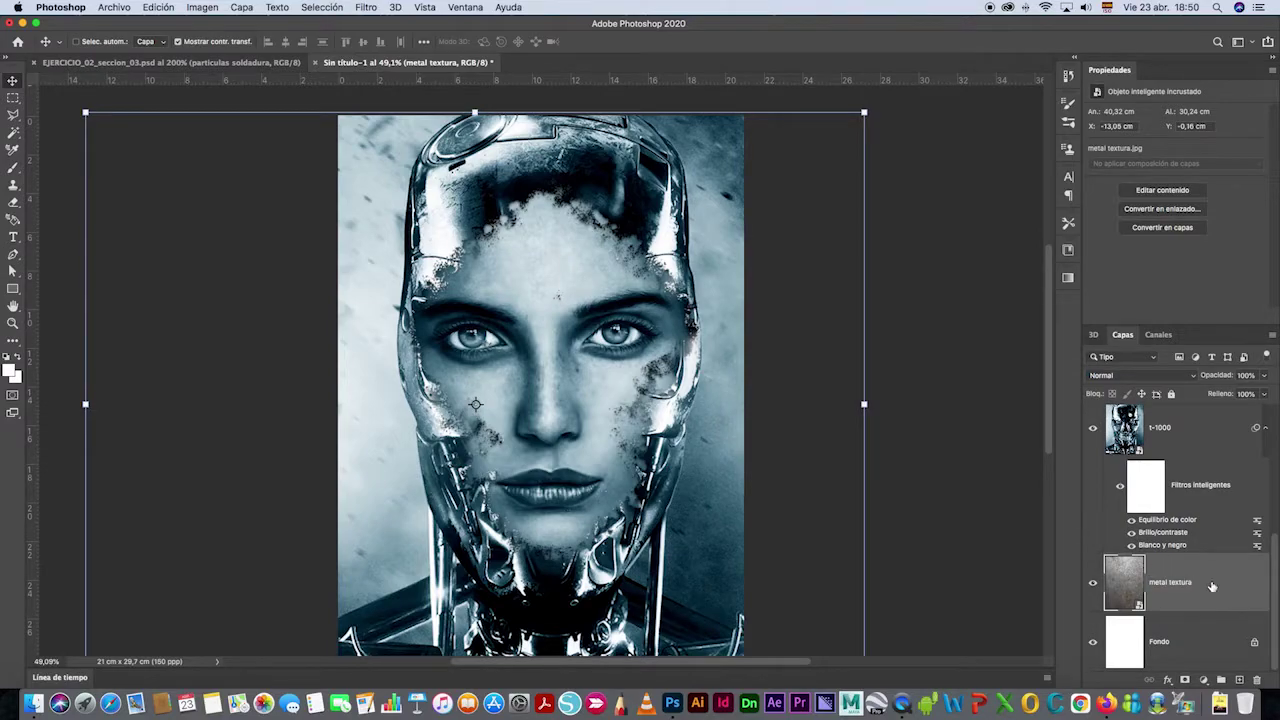
{"action": "scroll", "coordinate": [1170, 564], "scroll_direction": "up", "scroll_amount": 1}
{"action": "left_click", "coordinate": [1186, 476]}
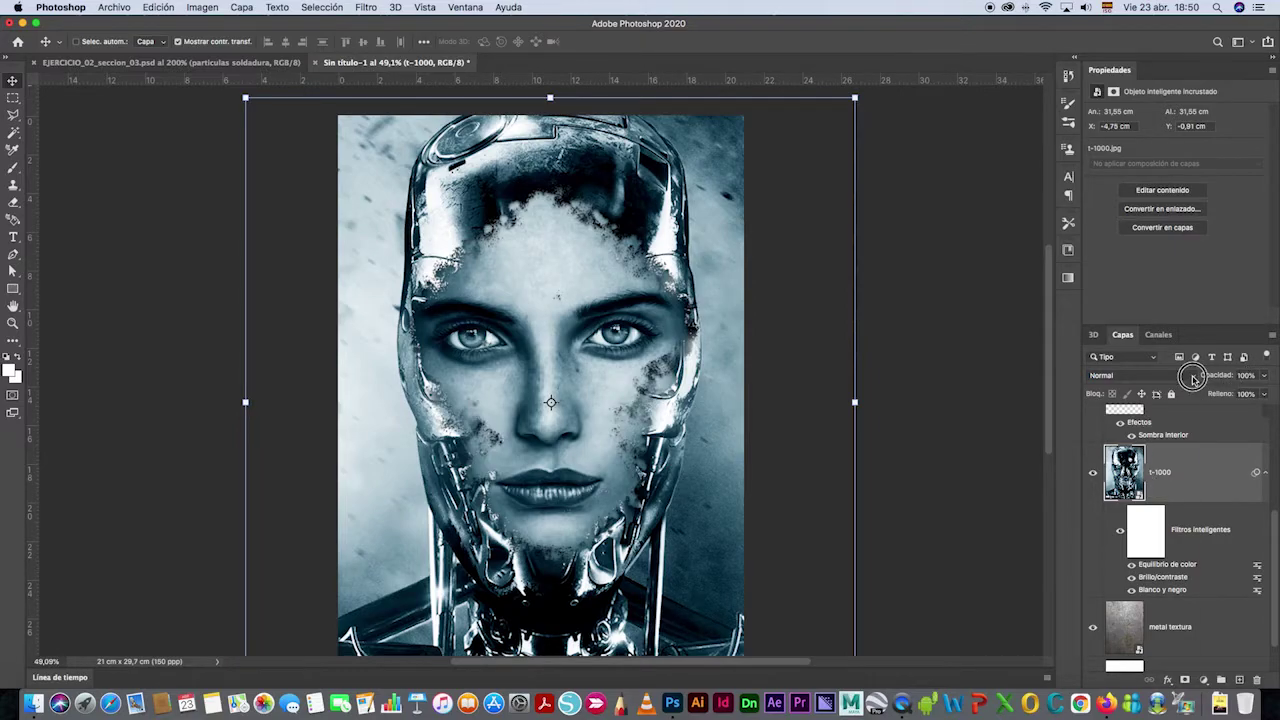
{"action": "left_click", "coordinate": [1190, 376]}
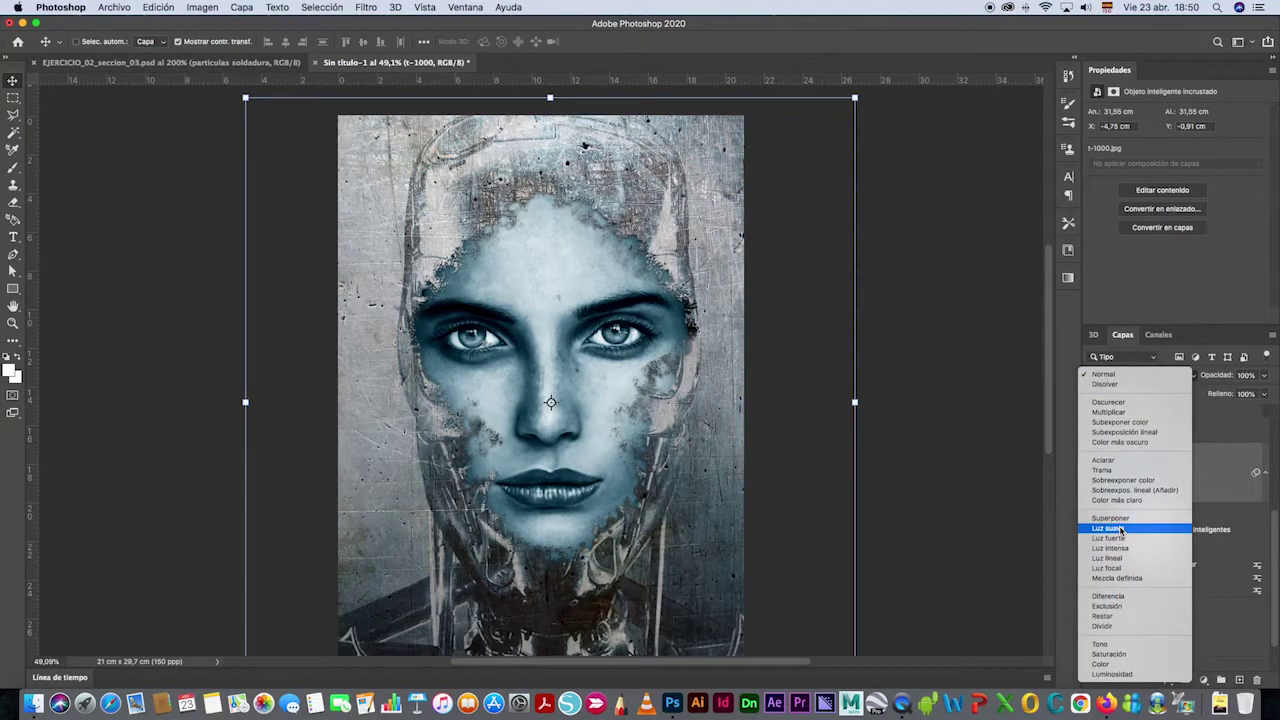
{"action": "left_click", "coordinate": [1110, 528]}
{"action": "key", "text": "z"}
Apply a Color Balance adjustment to the metal textura layer, shifting the midtones towards cyan and blue.
{"action": "left_click", "coordinate": [1185, 615]}
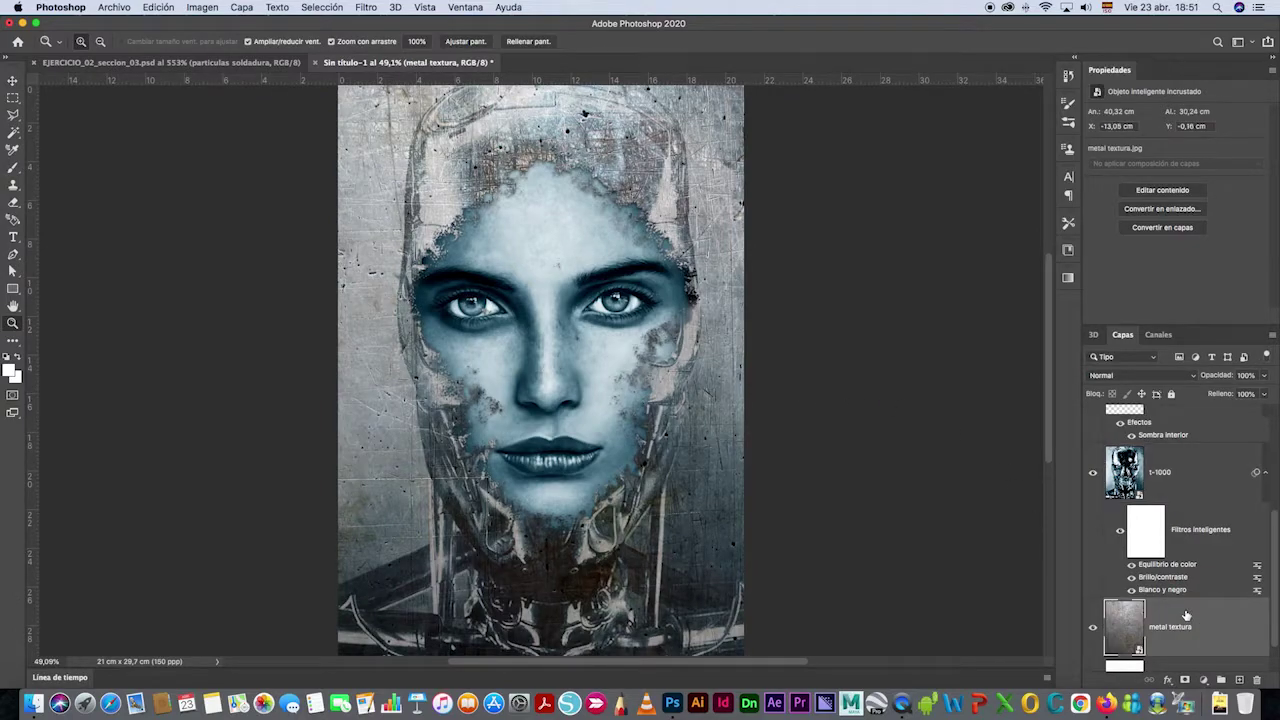
{"action": "left_click", "coordinate": [205, 8]}
{"action": "mouse_move", "coordinate": [330, 44]}
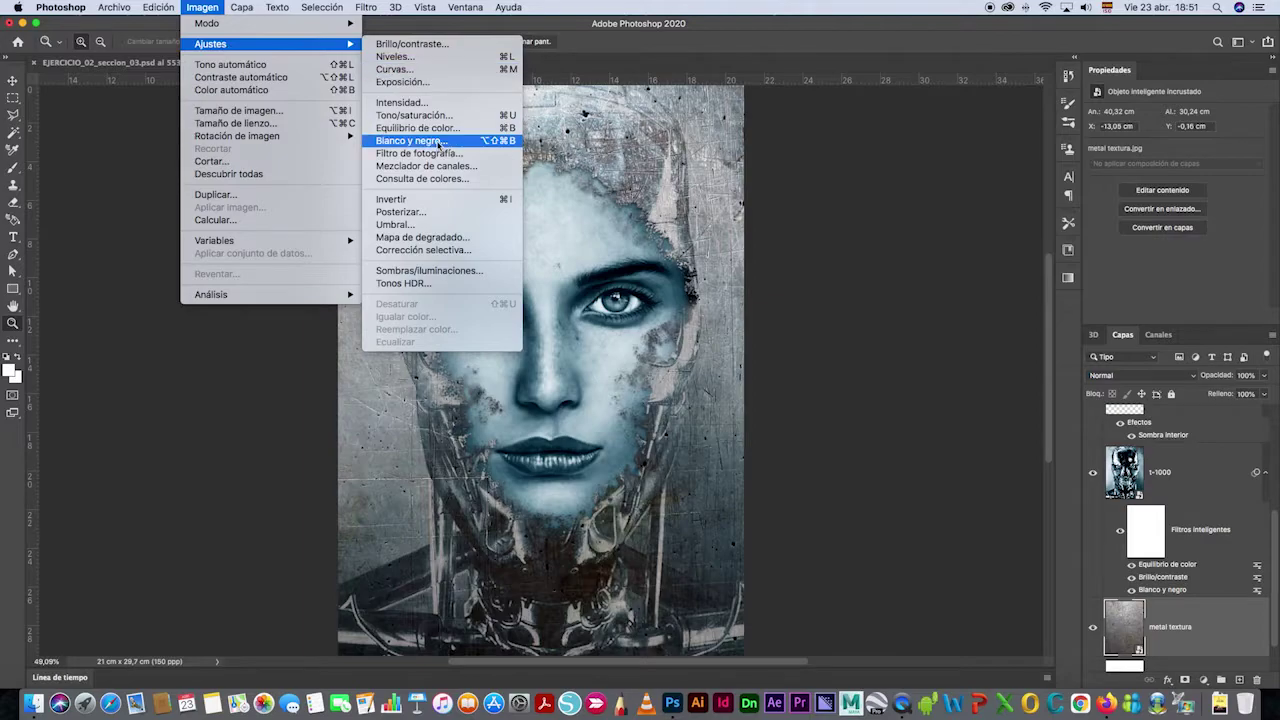
{"action": "left_click", "coordinate": [440, 128]}
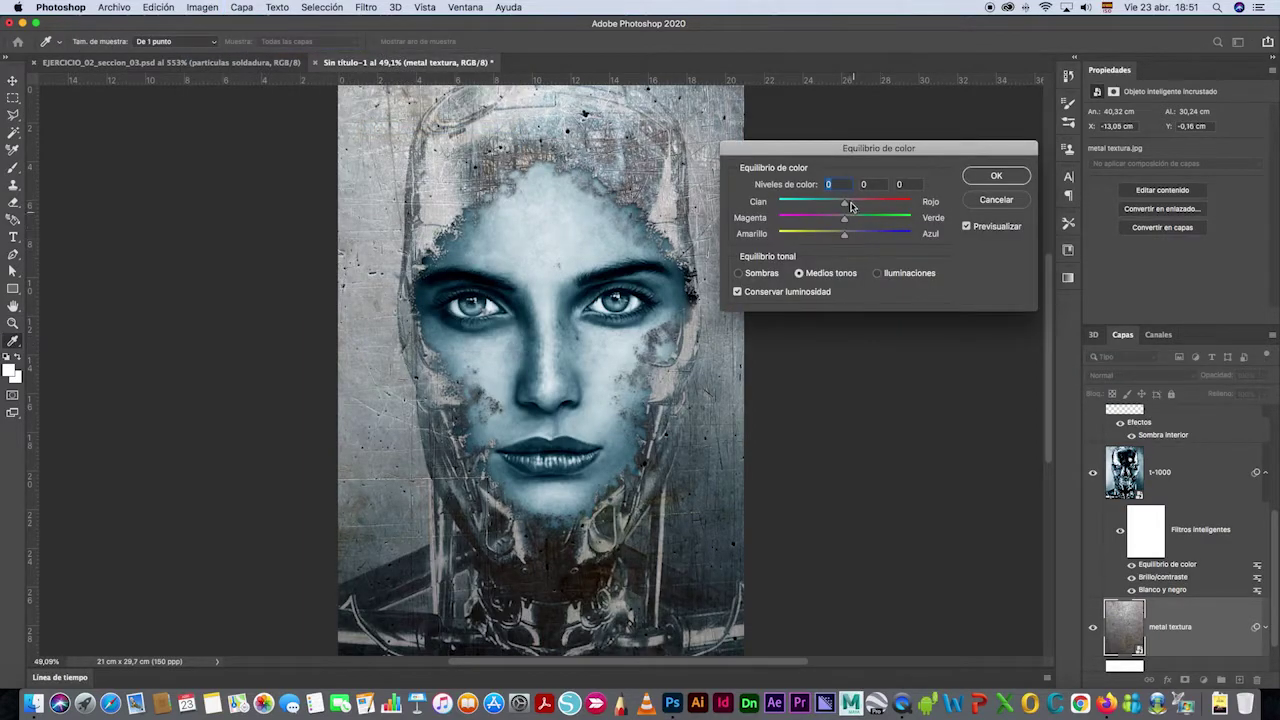
{"action": "left_click_drag", "start_coordinate": [846, 206], "coordinate": [854, 234]}
{"action": "left_click", "coordinate": [999, 178]}
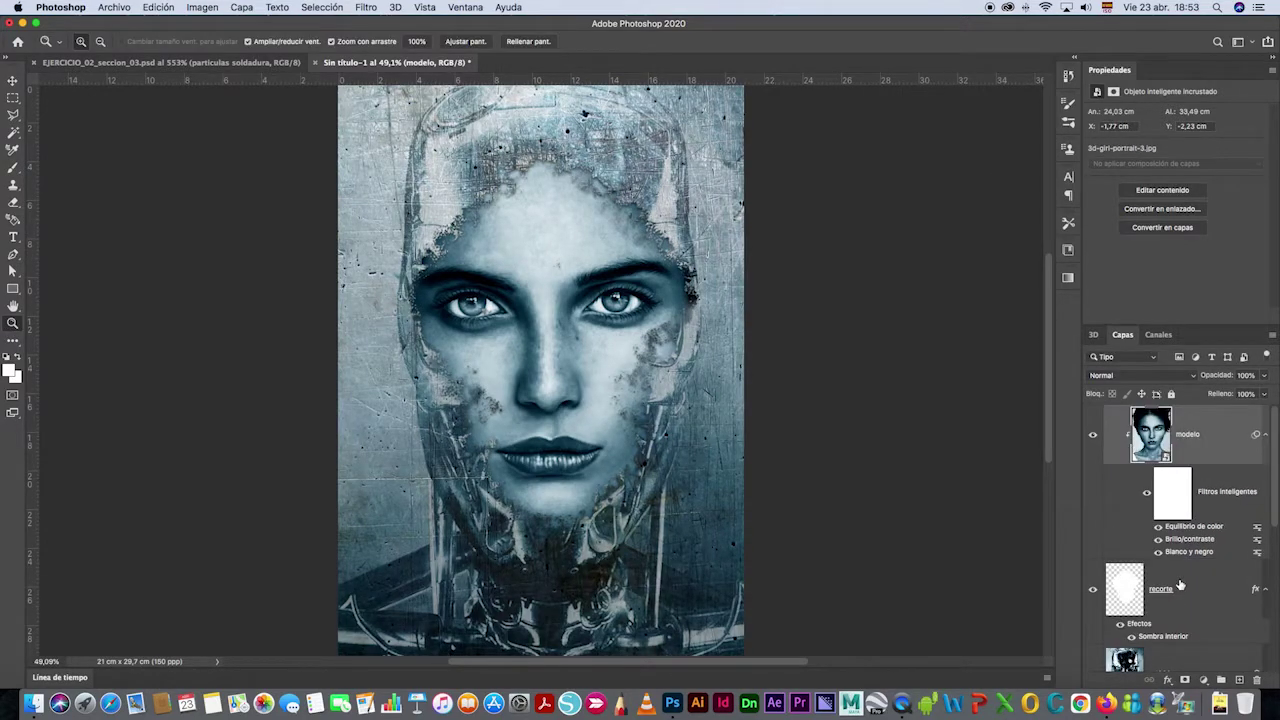
Add a linear white-to-transparent gradient fill layer above the modelo layer, at a 90° angle and 100% scale.
{"action": "left_click", "coordinate": [1205, 682]}
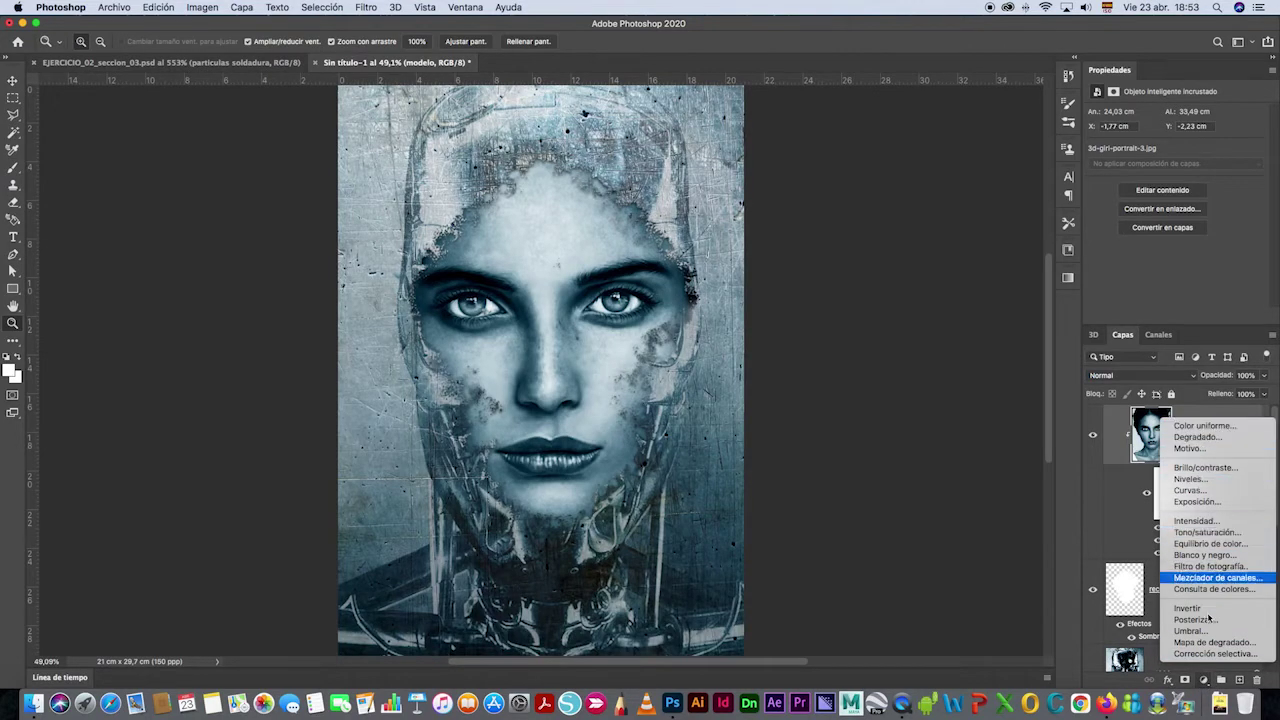
{"action": "left_click", "coordinate": [1199, 442]}
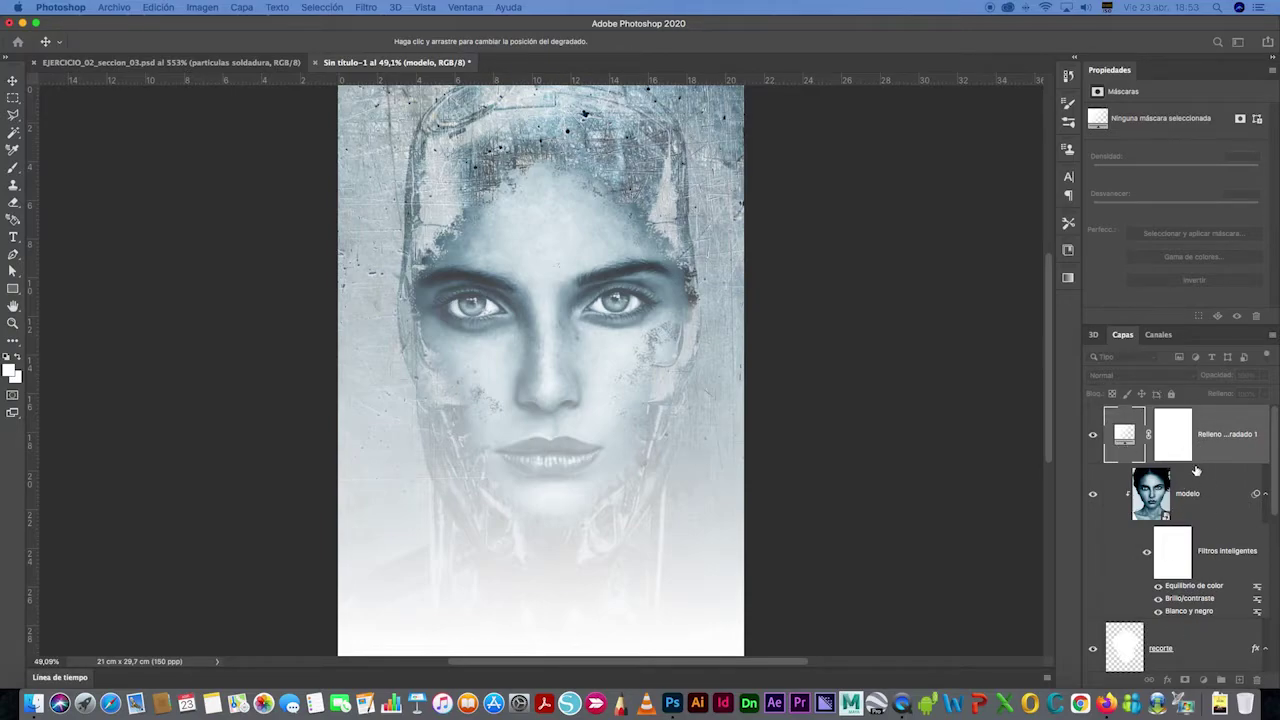
{"action": "double_click", "coordinate": [1124, 433]}
{"action": "left_click_drag", "start_coordinate": [1091, 294], "coordinate": [922, 275]}
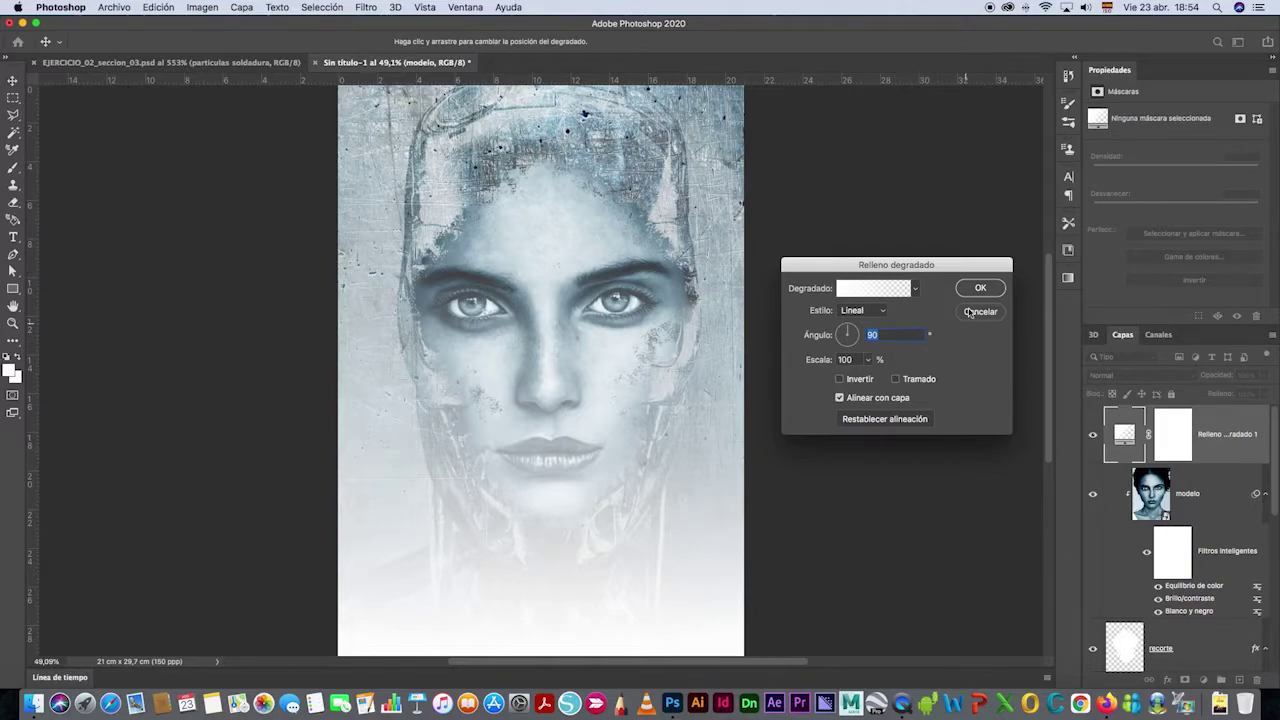
Edit the new fill layer's gradient and set the opacity of its end stop to 100%.
{"action": "left_click", "coordinate": [868, 294]}
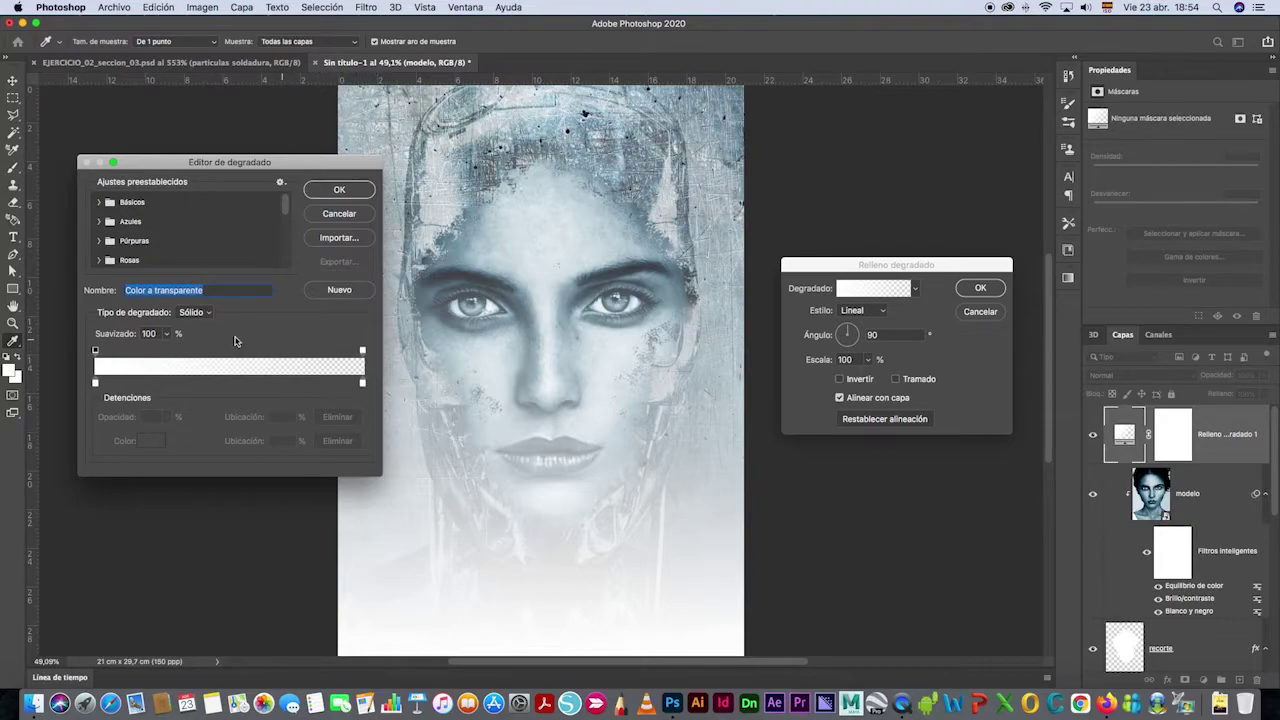
{"action": "mouse_move", "coordinate": [361, 388]}
{"action": "left_mouse_down"}
{"action": "mouse_move", "coordinate": [311, 382]}
{"action": "mouse_move", "coordinate": [384, 388]}
{"action": "left_mouse_up"}
{"action": "left_click", "coordinate": [95, 384]}
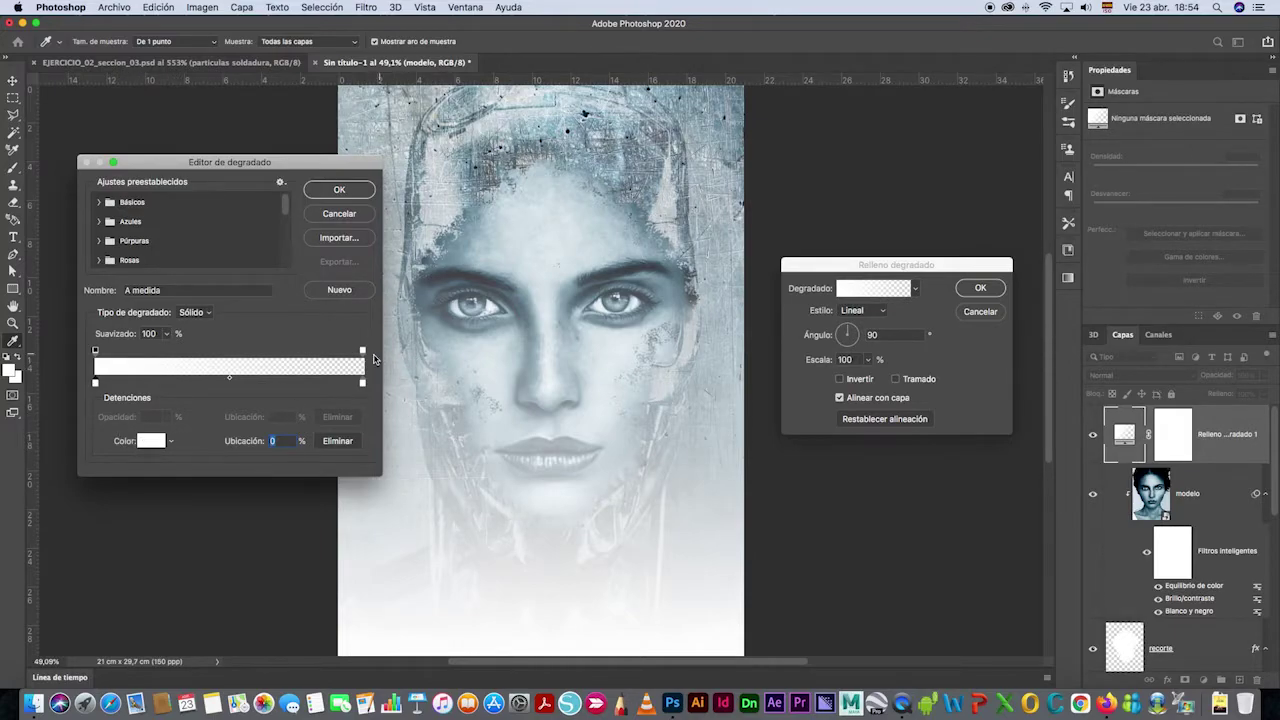
{"action": "left_click", "coordinate": [363, 351]}
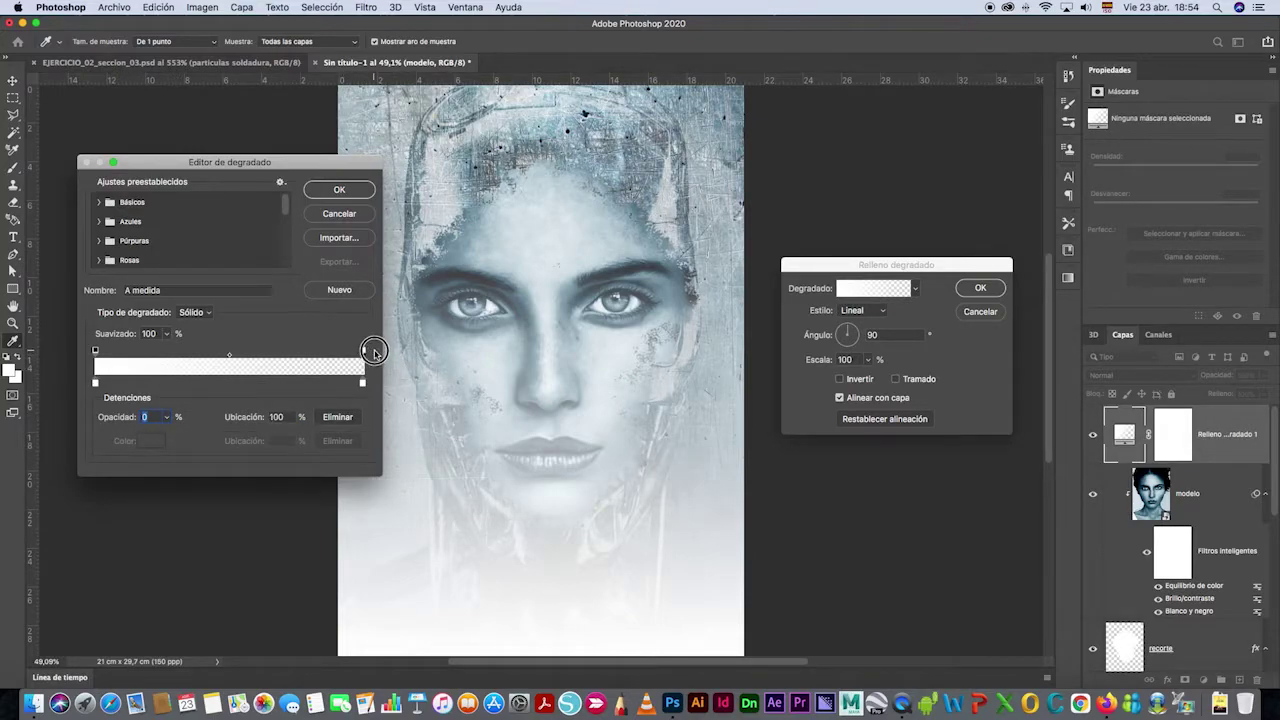
{"action": "left_click", "coordinate": [95, 351]}
{"action": "left_click", "coordinate": [363, 351]}
{"action": "left_click_drag", "start_coordinate": [167, 417], "coordinate": [270, 436]}
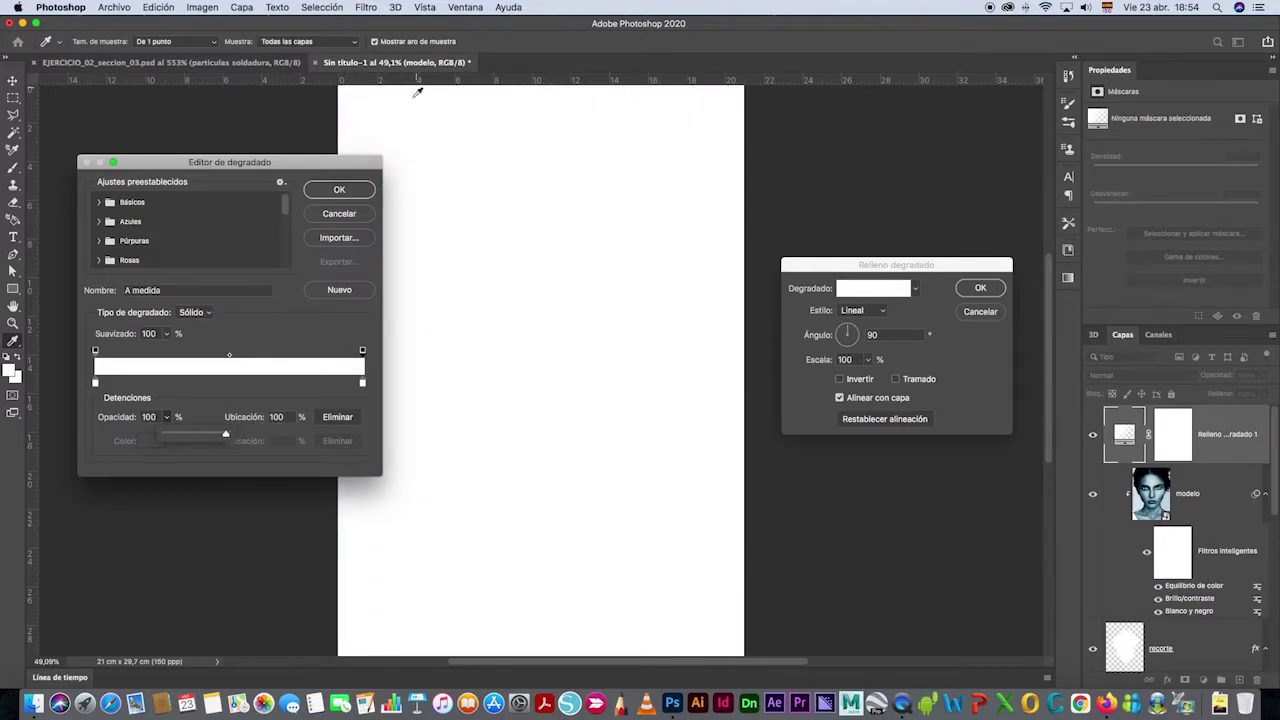
Set the gradient's starting colour stop to cyan-blue 00a9d9.
{"action": "left_click", "coordinate": [95, 383]}
{"action": "left_click", "coordinate": [152, 441]}
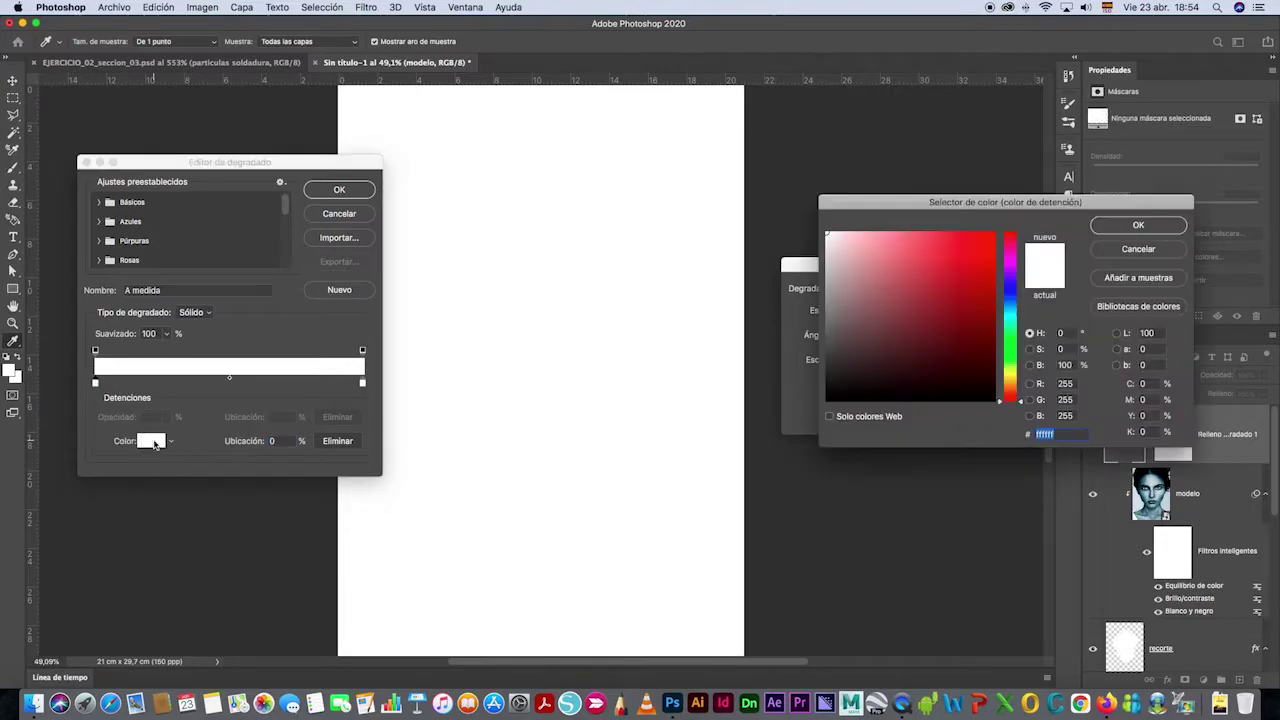
{"action": "left_click", "coordinate": [1010, 303]}
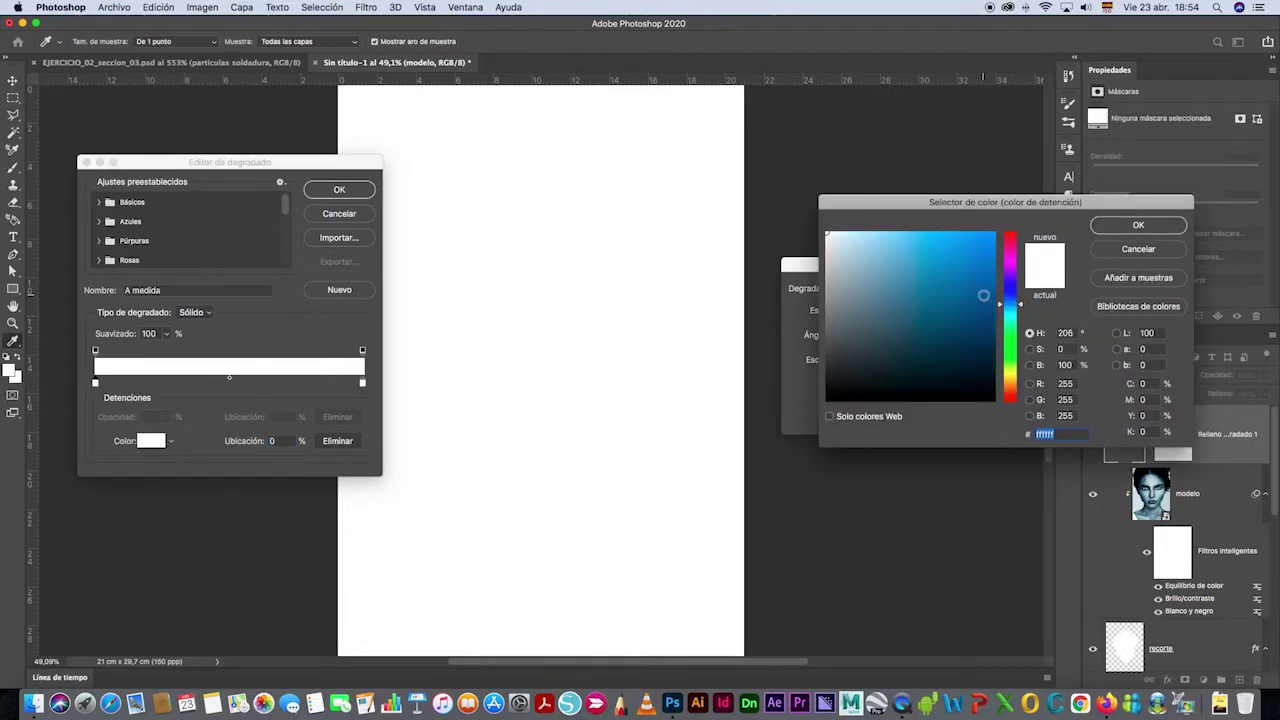
{"action": "left_click_drag", "start_coordinate": [983, 295], "coordinate": [1040, 226]}
{"action": "left_click", "coordinate": [993, 257]}
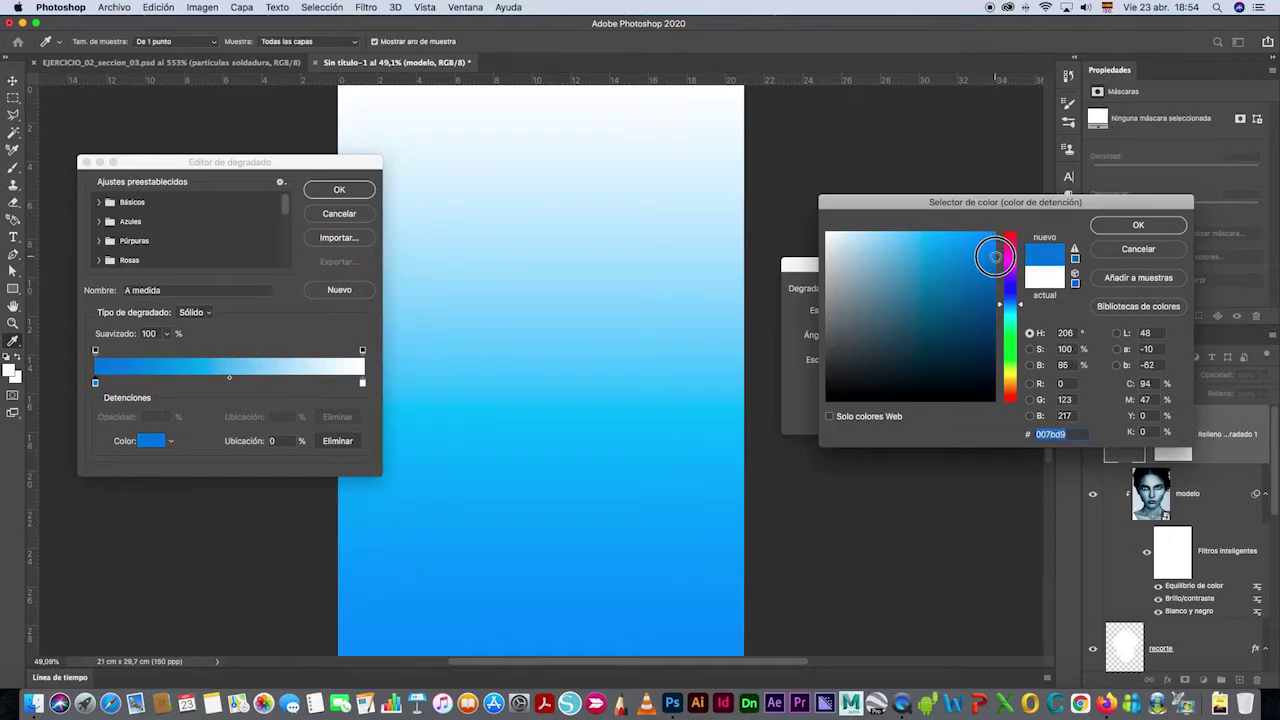
{"action": "left_click_drag", "start_coordinate": [1018, 303], "coordinate": [1018, 310]}
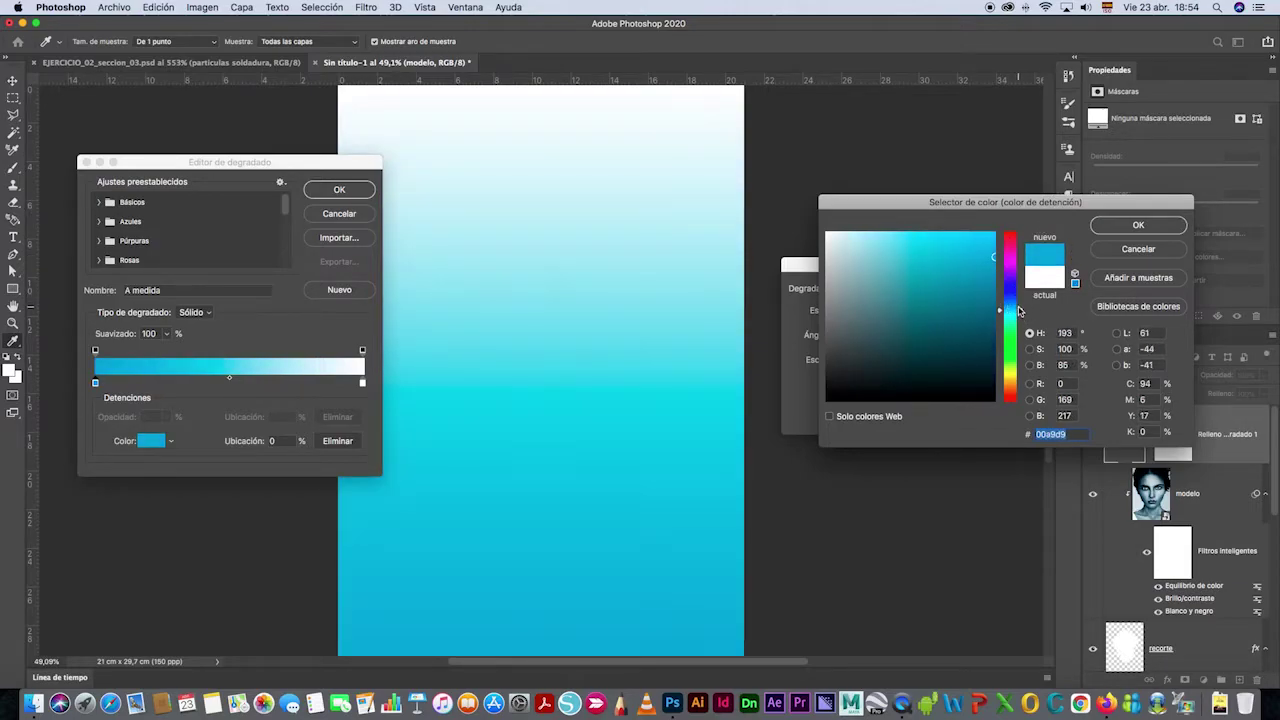
{"action": "left_click", "coordinate": [1118, 225]}
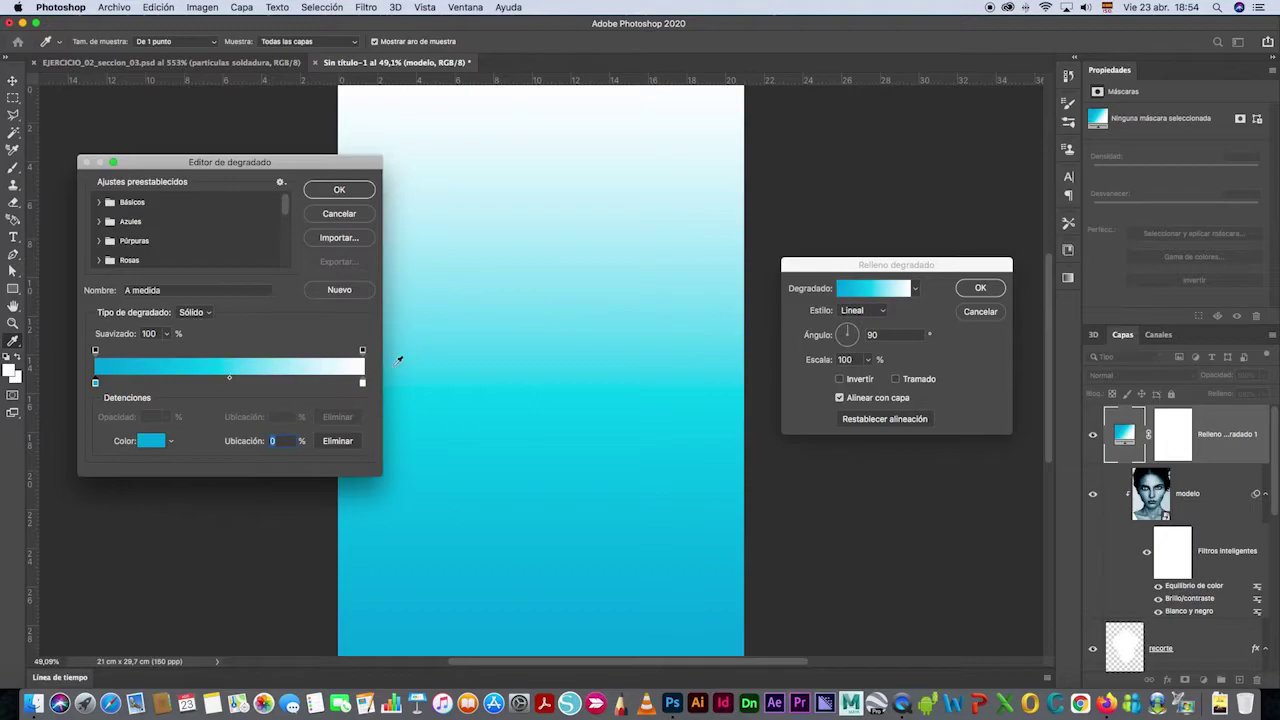
Set the gradient's end colour stop to a saturated red-orange, keep the colour midpoint at 50%, and accept the gradient.
{"action": "left_click", "coordinate": [362, 385]}
{"action": "left_click", "coordinate": [152, 442]}
{"action": "mouse_move", "coordinate": [992, 350]}
{"action": "left_mouse_down"}
{"action": "mouse_move", "coordinate": [1000, 300]}
{"action": "mouse_move", "coordinate": [1043, 271]}
{"action": "mouse_move", "coordinate": [1058, 200]}
{"action": "left_mouse_up"}
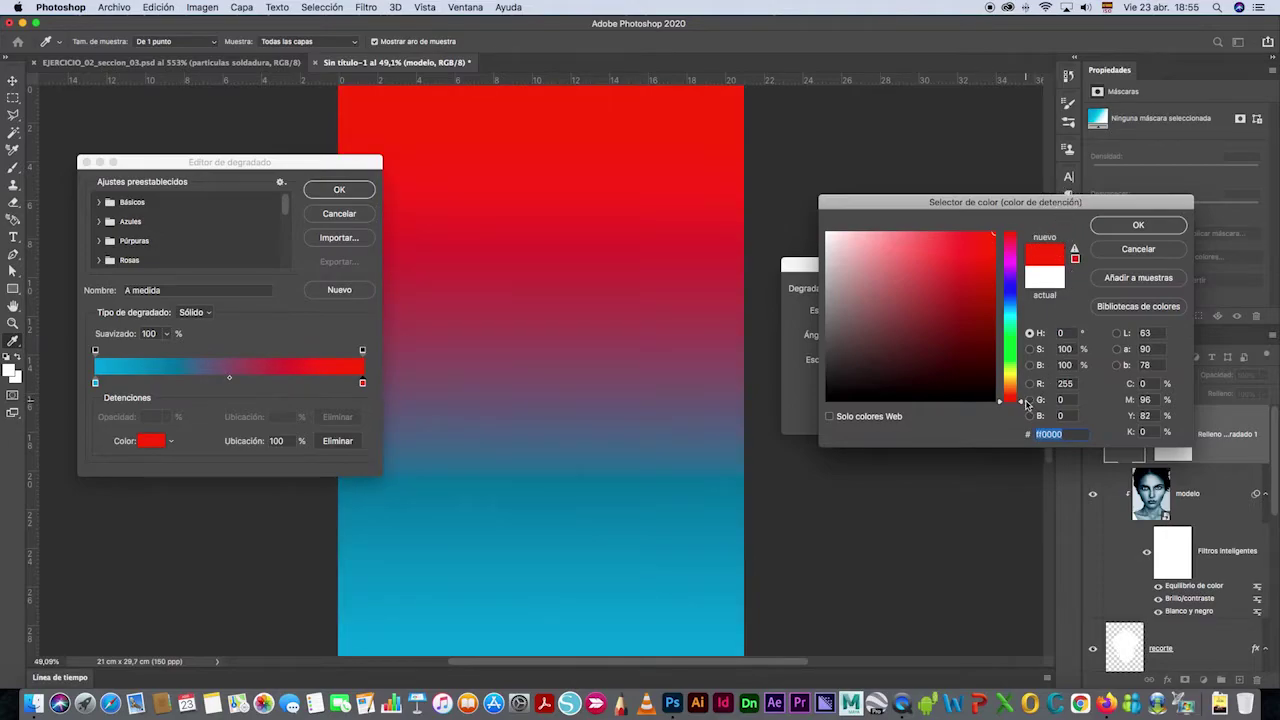
{"action": "mouse_move", "coordinate": [1024, 401]}
{"action": "left_mouse_down"}
{"action": "mouse_move", "coordinate": [1020, 380]}
{"action": "mouse_move", "coordinate": [1004, 391]}
{"action": "mouse_move", "coordinate": [1017, 393]}
{"action": "left_mouse_up"}
{"action": "left_click", "coordinate": [1138, 226]}
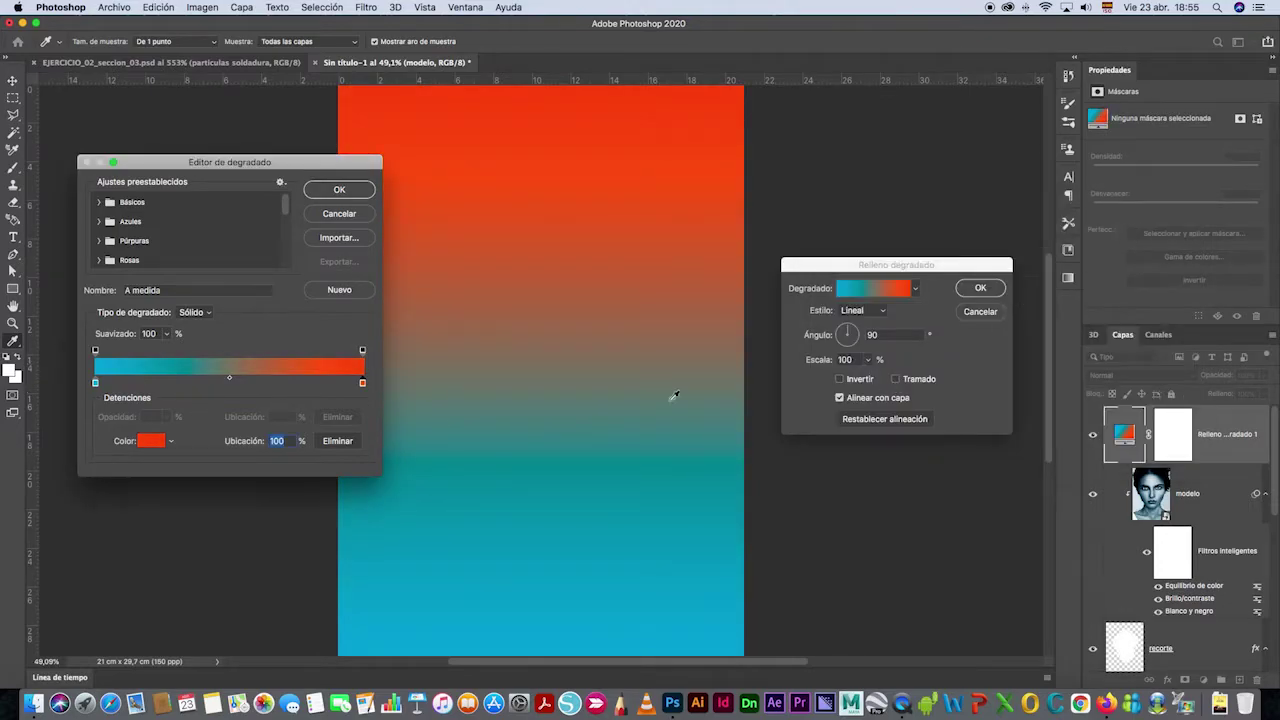
{"action": "mouse_move", "coordinate": [230, 383]}
{"action": "left_mouse_down"}
{"action": "mouse_move", "coordinate": [308, 391]}
{"action": "mouse_move", "coordinate": [145, 389]}
{"action": "mouse_move", "coordinate": [233, 389]}
{"action": "left_mouse_up"}
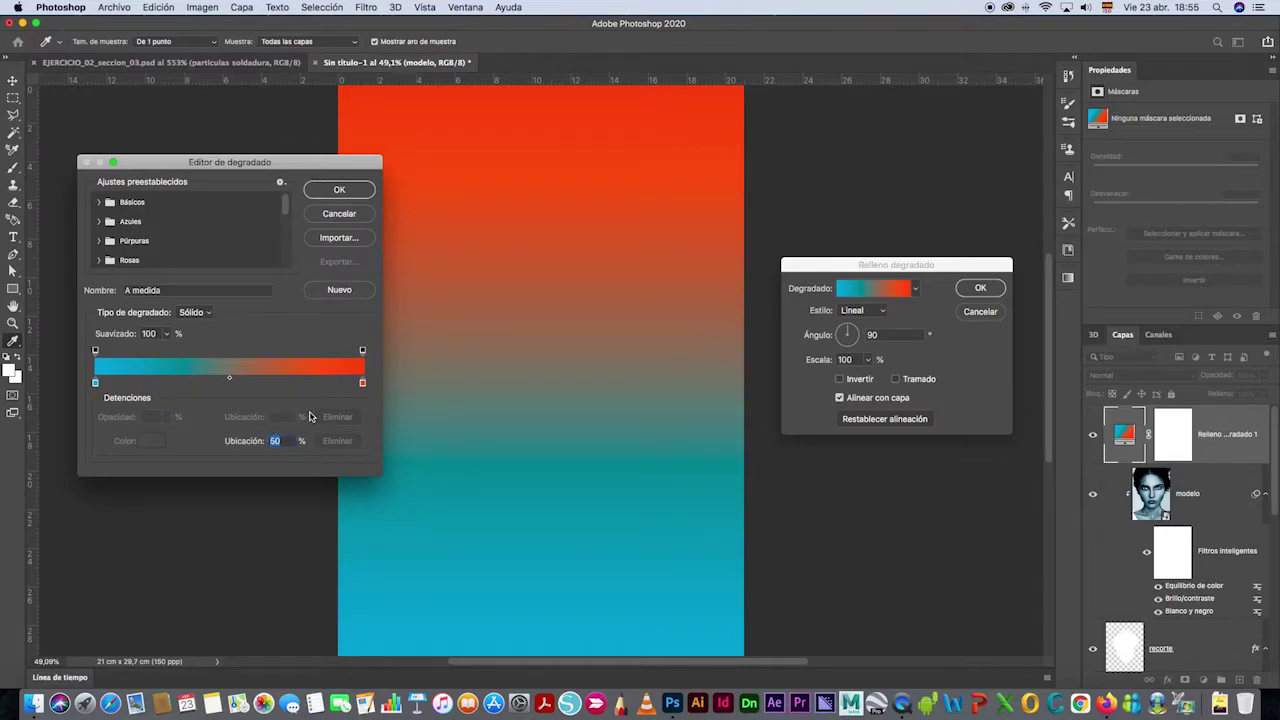
{"action": "left_click", "coordinate": [337, 191]}
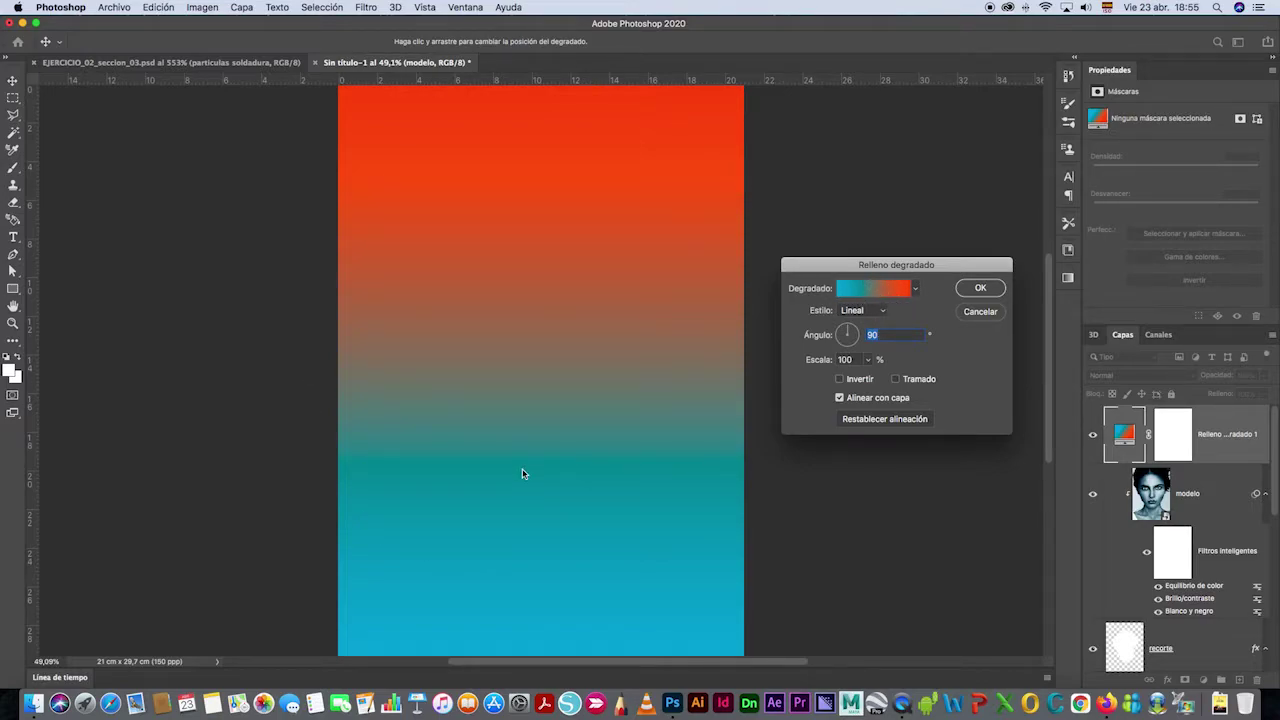
Set the gradient fill's angle to 0° and its layer blend mode to Luz suave.
{"action": "mouse_move", "coordinate": [850, 333]}
{"action": "left_mouse_down"}
{"action": "mouse_move", "coordinate": [845, 343]}
{"action": "mouse_move", "coordinate": [856, 338]}
{"action": "left_mouse_up"}
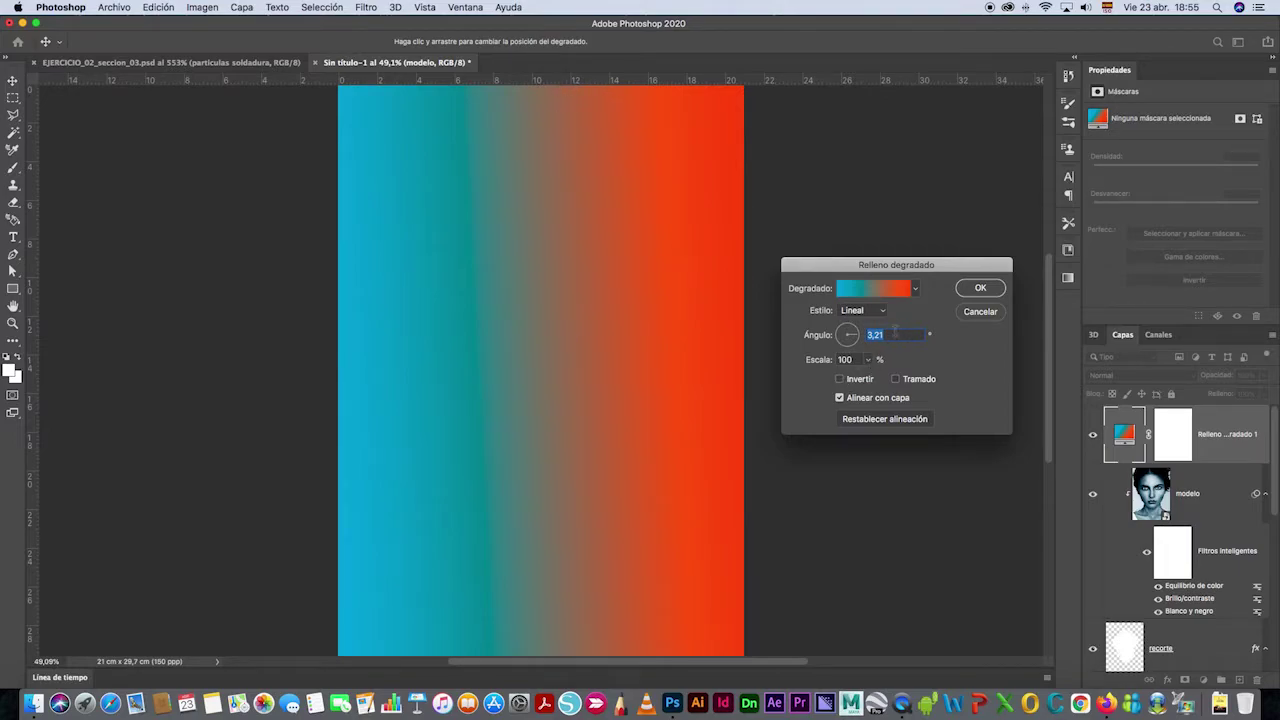
{"action": "type", "text": "0"}
{"action": "left_click", "coordinate": [977, 289]}
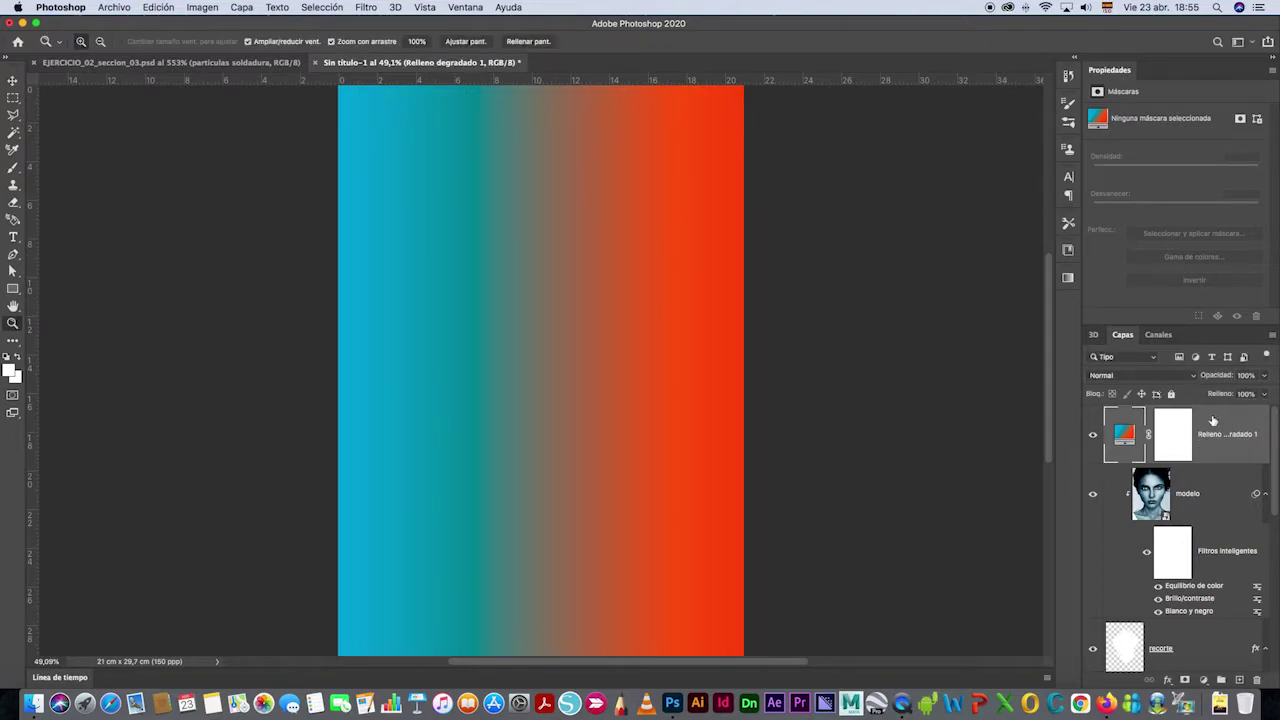
{"action": "left_click", "coordinate": [1186, 375]}
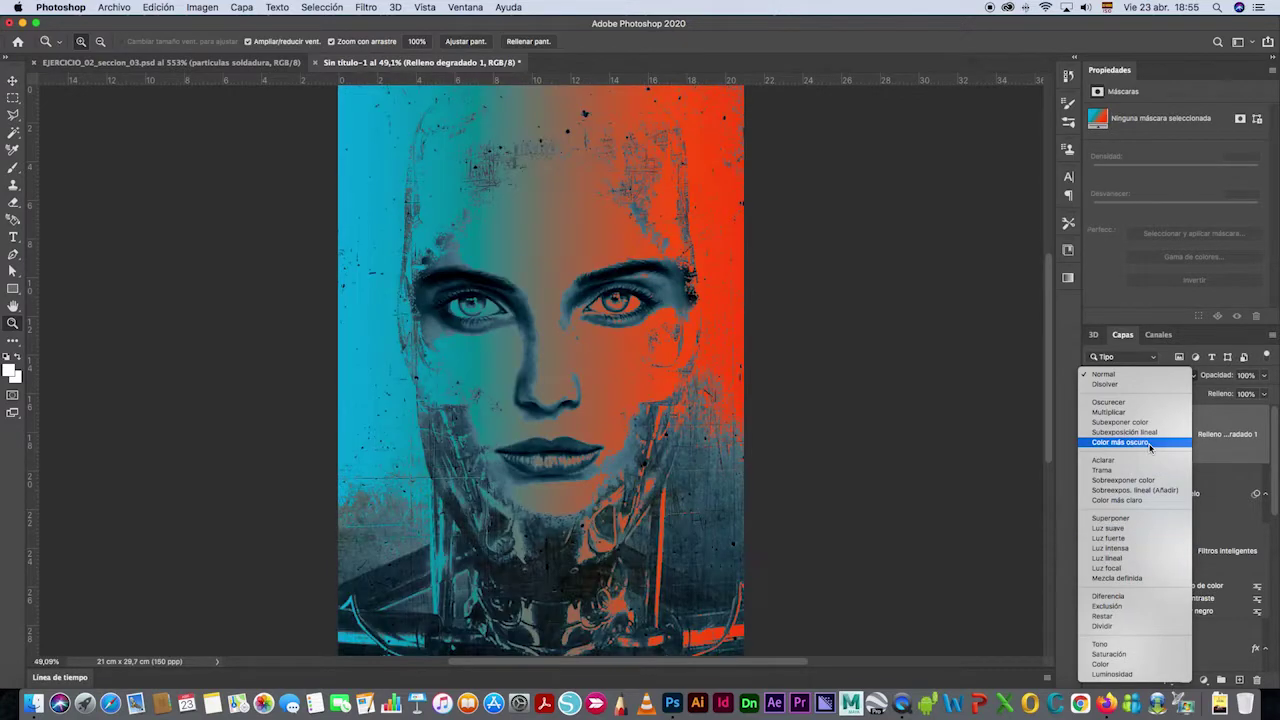
{"action": "left_click", "coordinate": [1126, 529]}
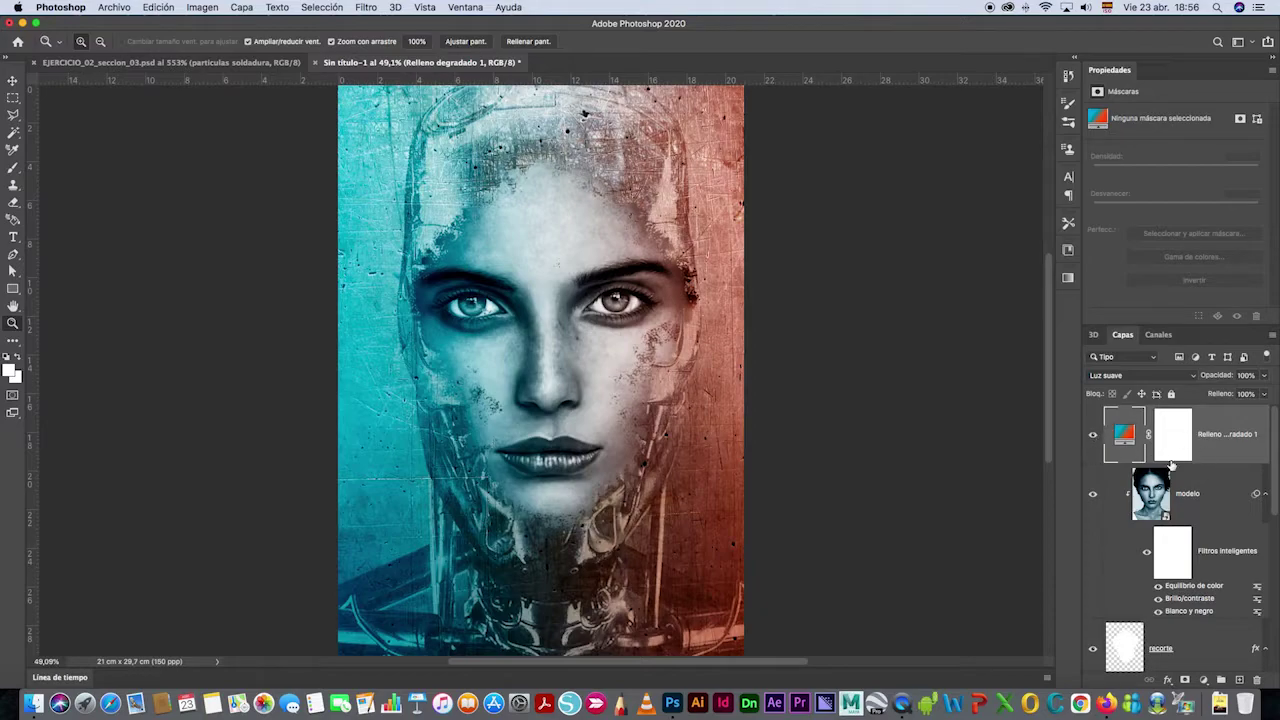
Turn the blue-to-red gradient fill layer into a clipping mask so it only tints the modelo portrait.
{"action": "scroll", "coordinate": [1170, 464], "scroll_direction": "down", "scroll_amount": 2}
{"action": "scroll", "coordinate": [1170, 464], "scroll_direction": "down", "scroll_amount": 8}
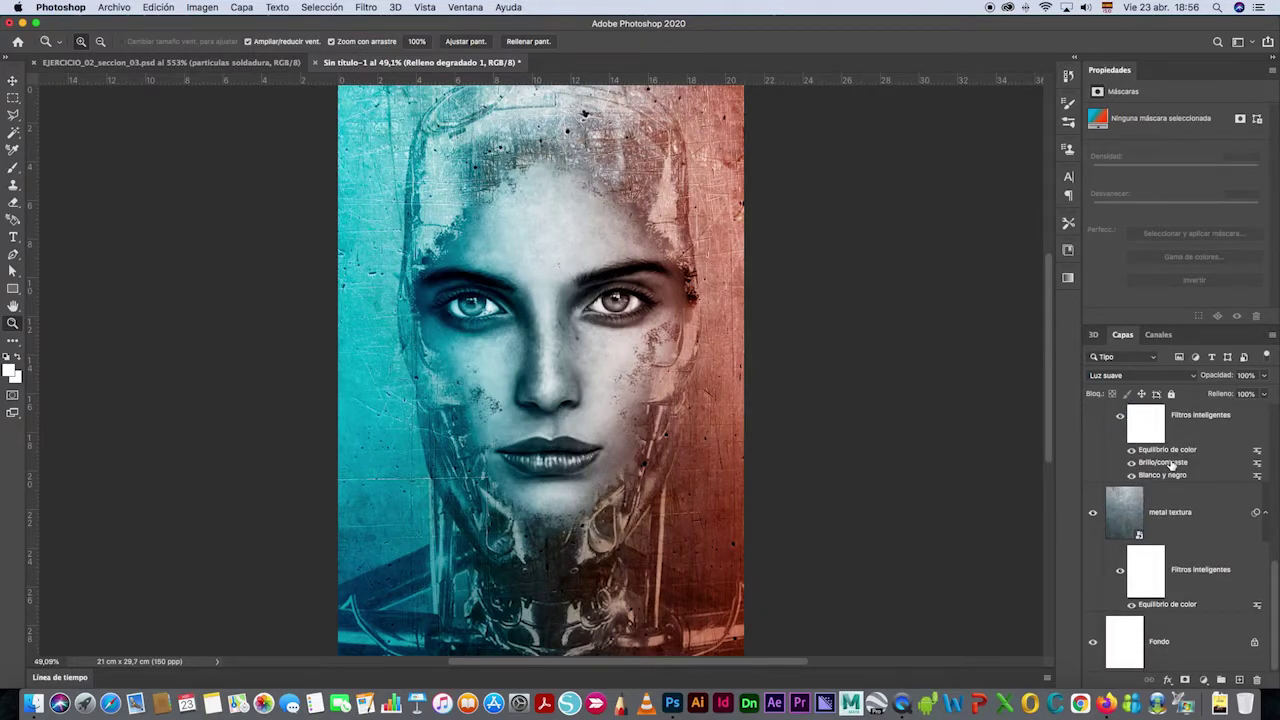
{"action": "scroll", "coordinate": [1172, 465], "scroll_direction": "up", "scroll_amount": 10}
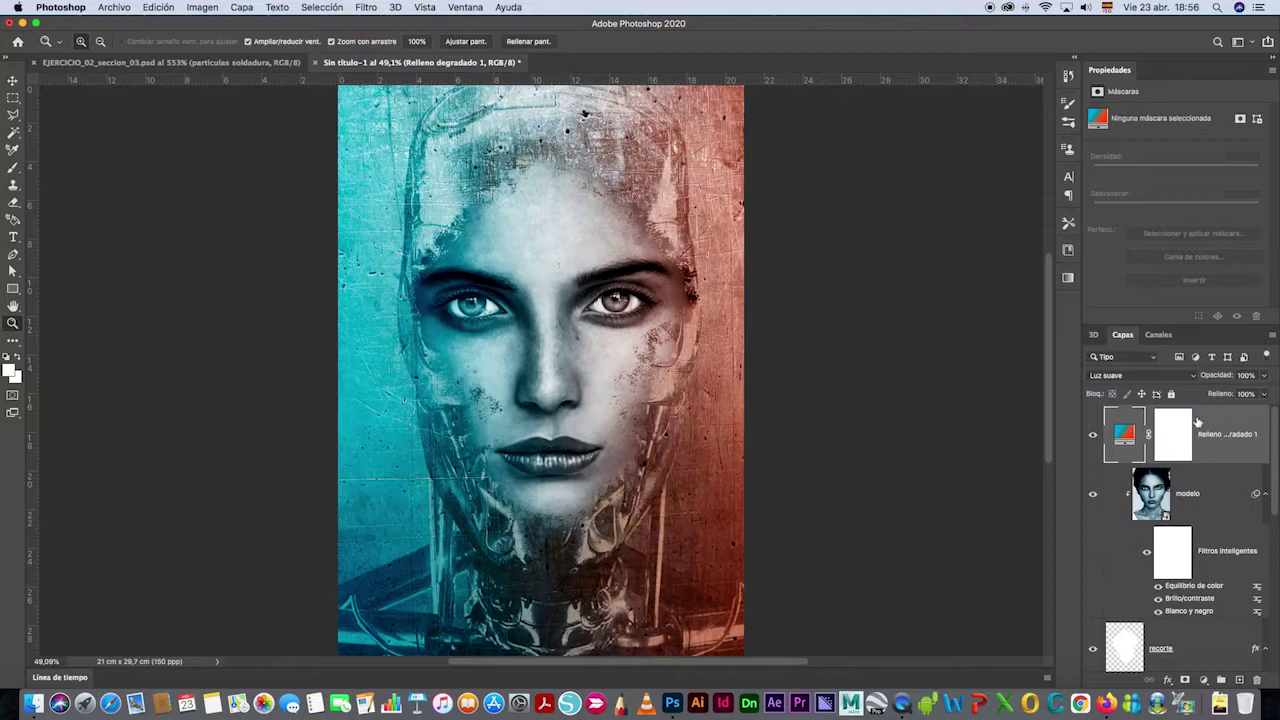
{"action": "left_click", "coordinate": [1207, 491]}
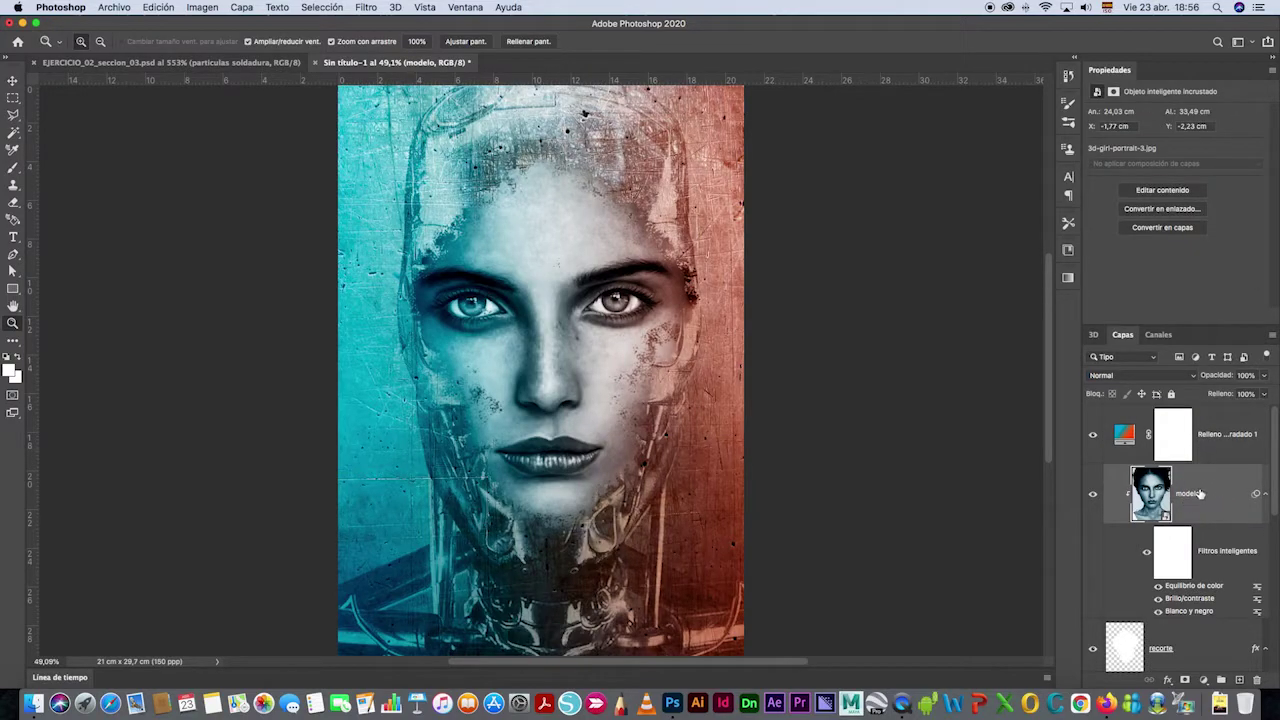
{"action": "left_click", "coordinate": [1208, 429]}
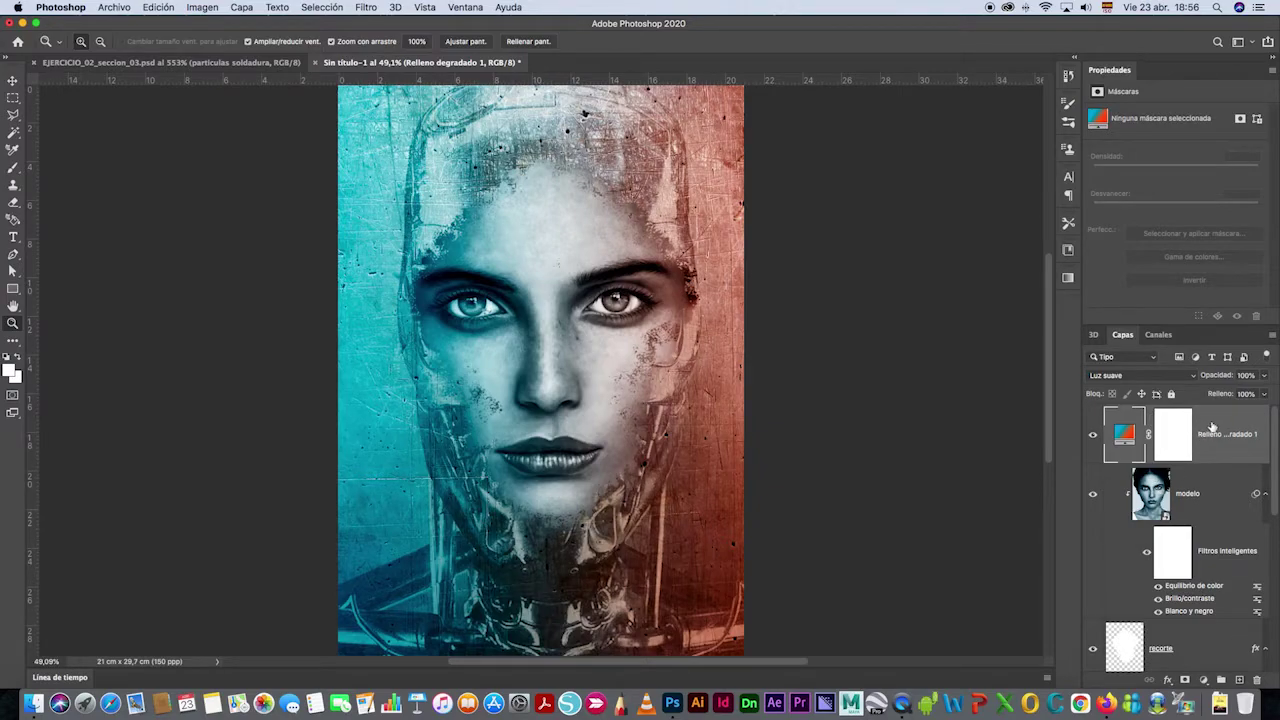
{"action": "left_click", "coordinate": [245, 8]}
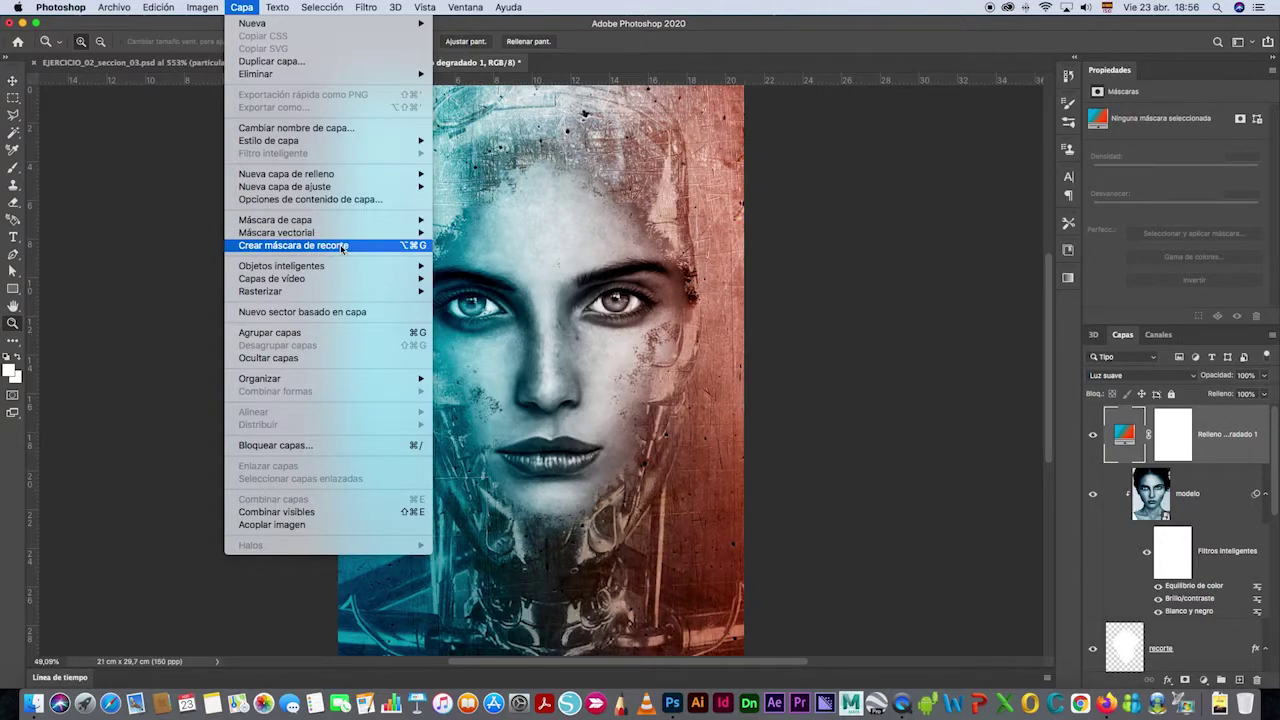
{"action": "left_click", "coordinate": [341, 246]}
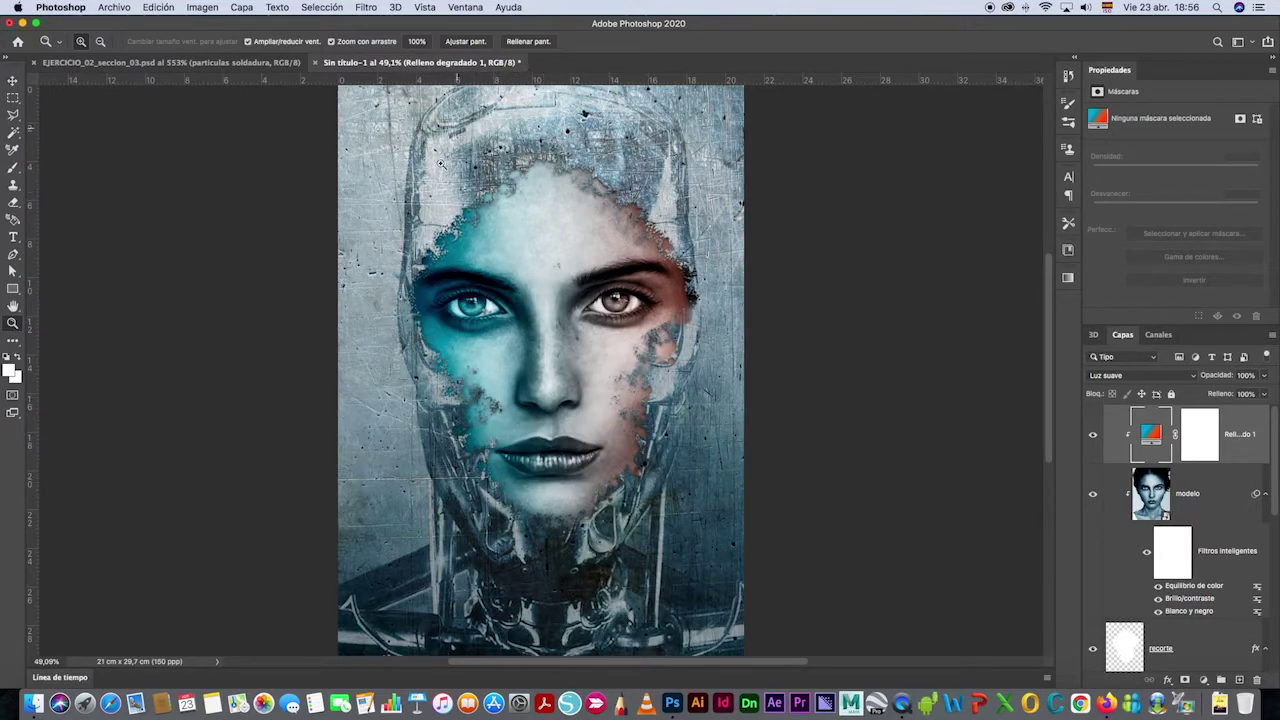
Compare the portrait with and without the clipped gradient fill by toggling that layer's visibility.
{"action": "left_click", "coordinate": [1092, 438]}
{"action": "left_click", "coordinate": [1092, 438]}
{"action": "left_click", "coordinate": [1092, 438]}
{"action": "left_click", "coordinate": [1092, 438]}
{"action": "left_click", "coordinate": [1092, 439]}
{"action": "left_click", "coordinate": [1092, 438]}
Add a second gradient fill layer on top and set its gradient's starting colour stop to a saturated orange.
{"action": "left_click", "coordinate": [1203, 680]}
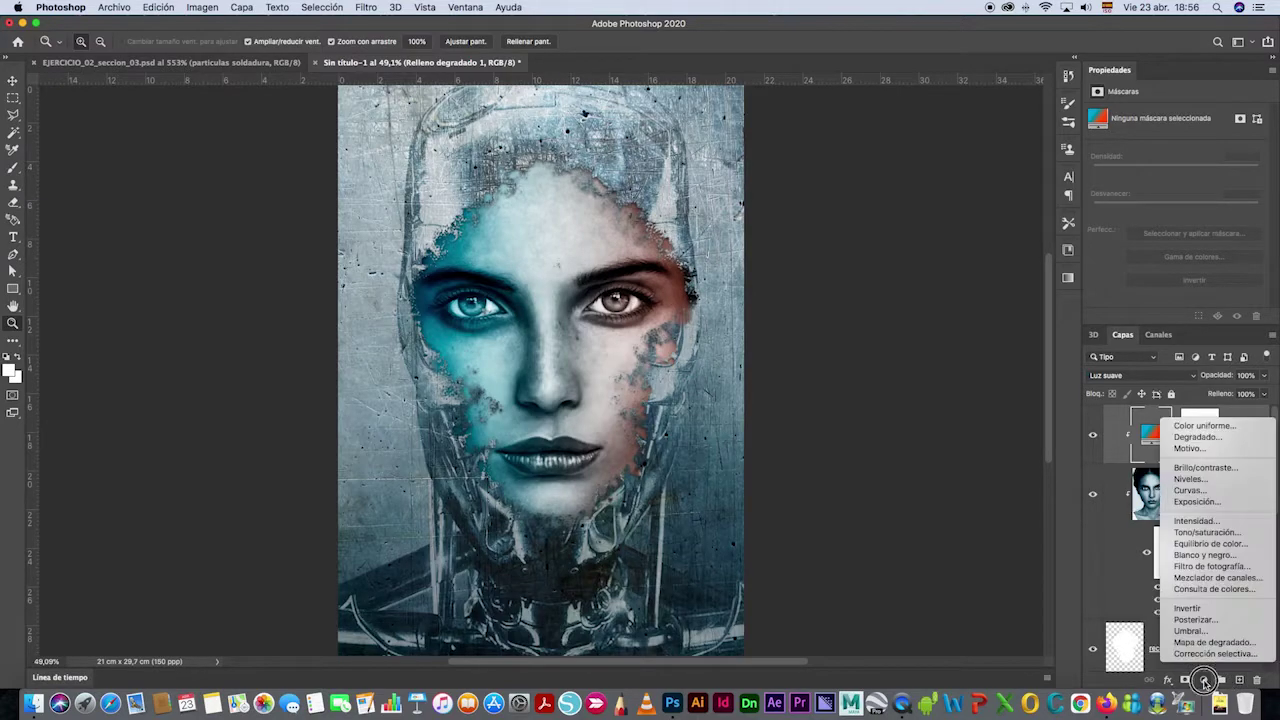
{"action": "left_click", "coordinate": [1198, 439]}
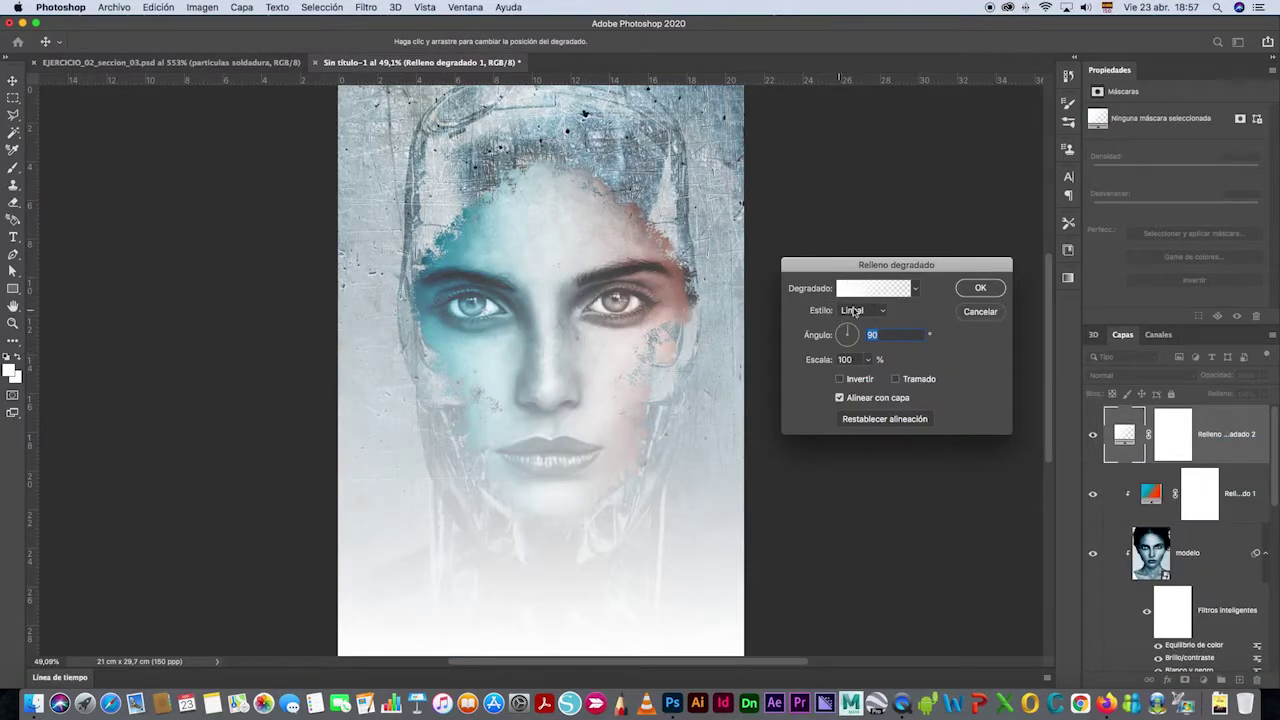
{"action": "left_click", "coordinate": [862, 291]}
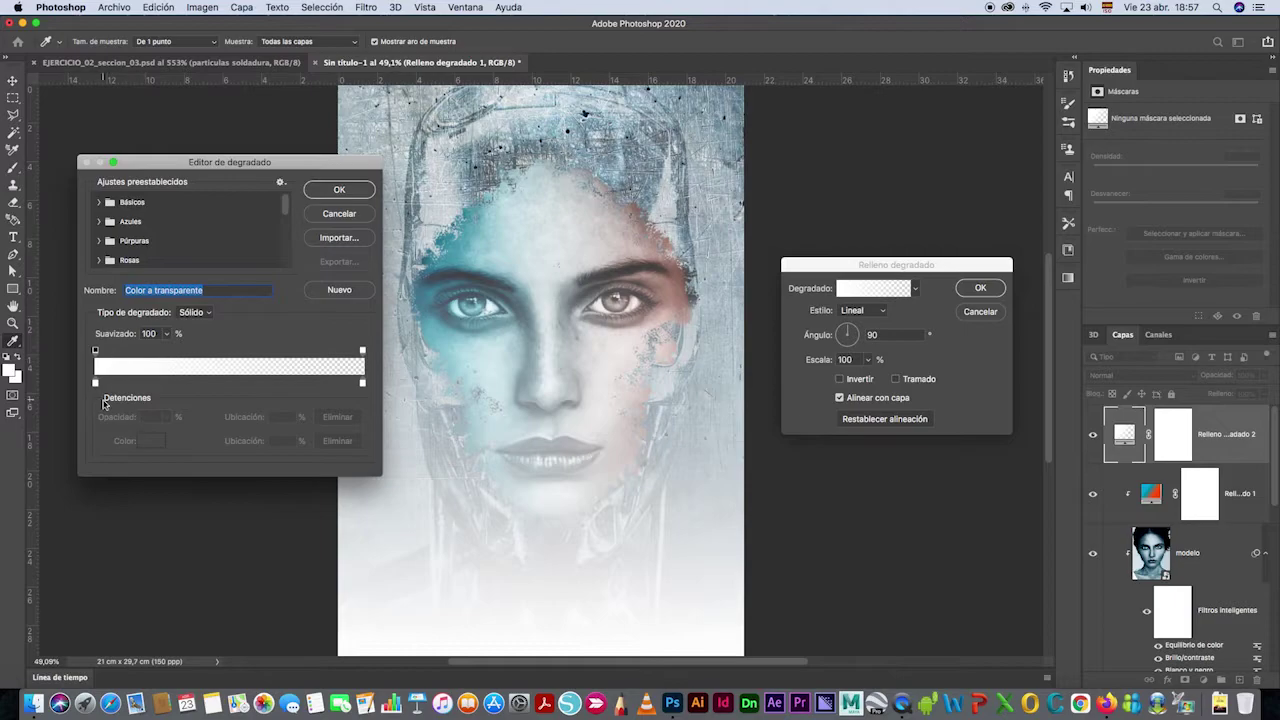
{"action": "left_click", "coordinate": [95, 385]}
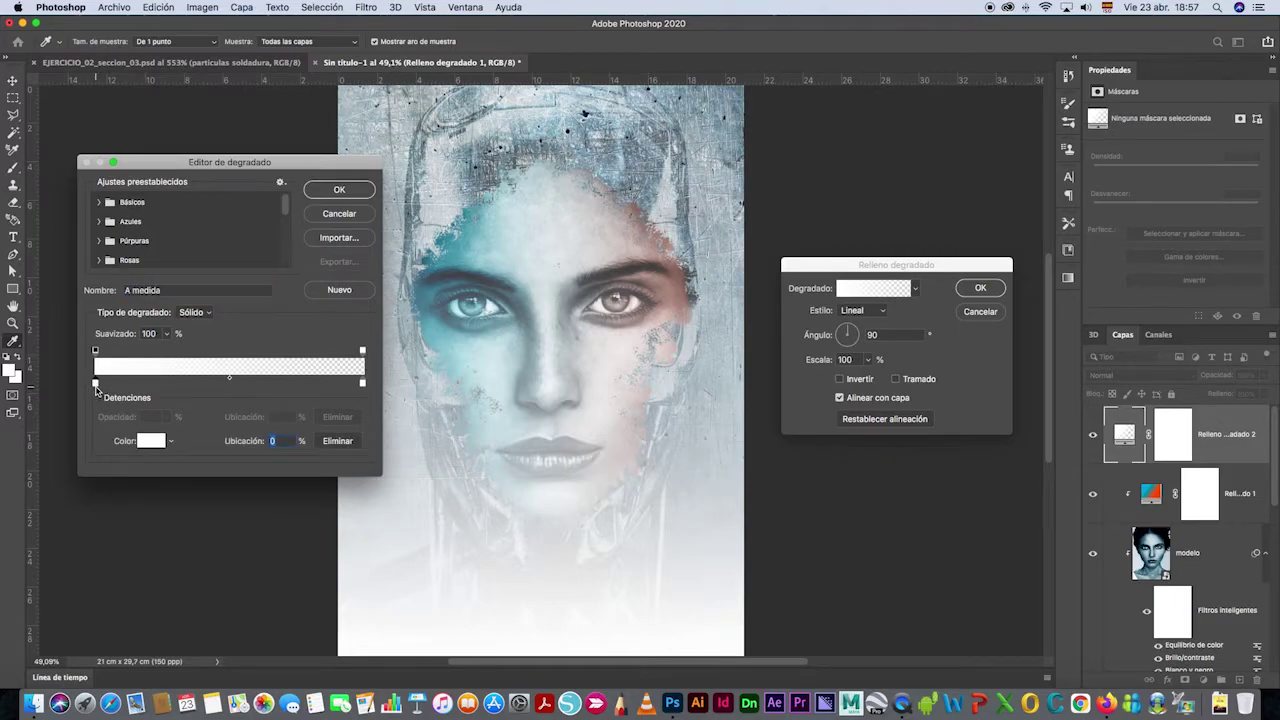
{"action": "left_click", "coordinate": [151, 441]}
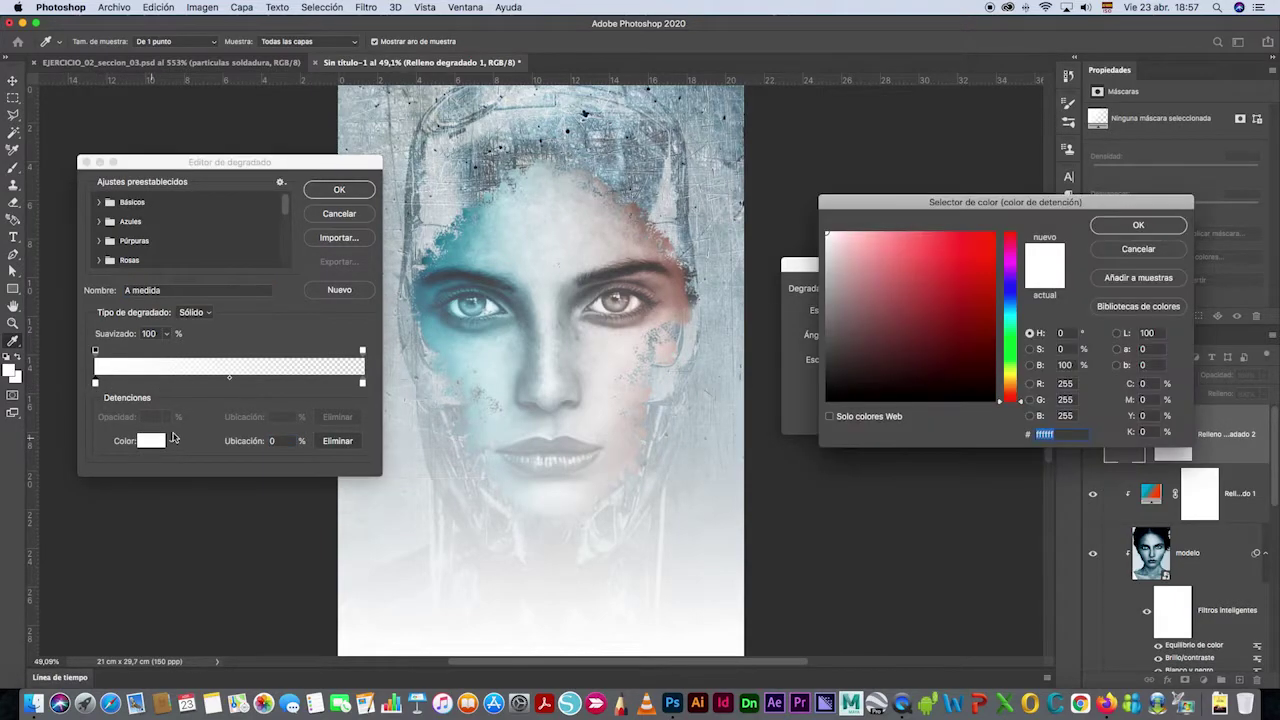
{"action": "left_click_drag", "start_coordinate": [977, 342], "coordinate": [1033, 205]}
{"action": "left_click_drag", "start_coordinate": [1021, 404], "coordinate": [1015, 393]}
{"action": "left_click", "coordinate": [1138, 225]}
Set the second gradient's end colour stop to a bright azure blue.
{"action": "left_click", "coordinate": [362, 383]}
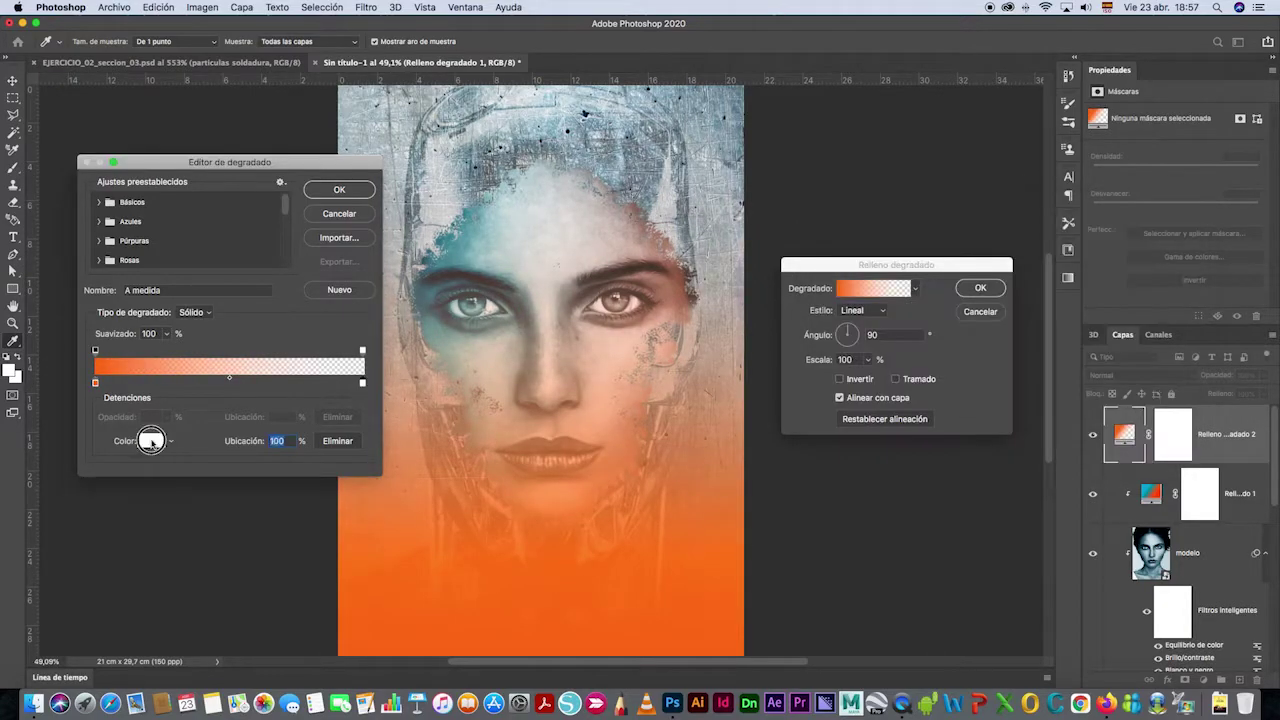
{"action": "left_click", "coordinate": [151, 441]}
{"action": "left_click_drag", "start_coordinate": [960, 290], "coordinate": [1003, 225]}
{"action": "left_click", "coordinate": [1010, 303]}
{"action": "left_click_drag", "start_coordinate": [1010, 316], "coordinate": [1010, 307]}
{"action": "left_click", "coordinate": [1138, 225]}
Set the second gradient's end opacity stop to 100%, keep the opacity midpoint at 50%, and accept the gradient.
{"action": "left_click", "coordinate": [362, 350]}
{"action": "left_click", "coordinate": [166, 417]}
{"action": "left_click_drag", "start_coordinate": [165, 434], "coordinate": [240, 434]}
{"action": "left_click", "coordinate": [229, 351]}
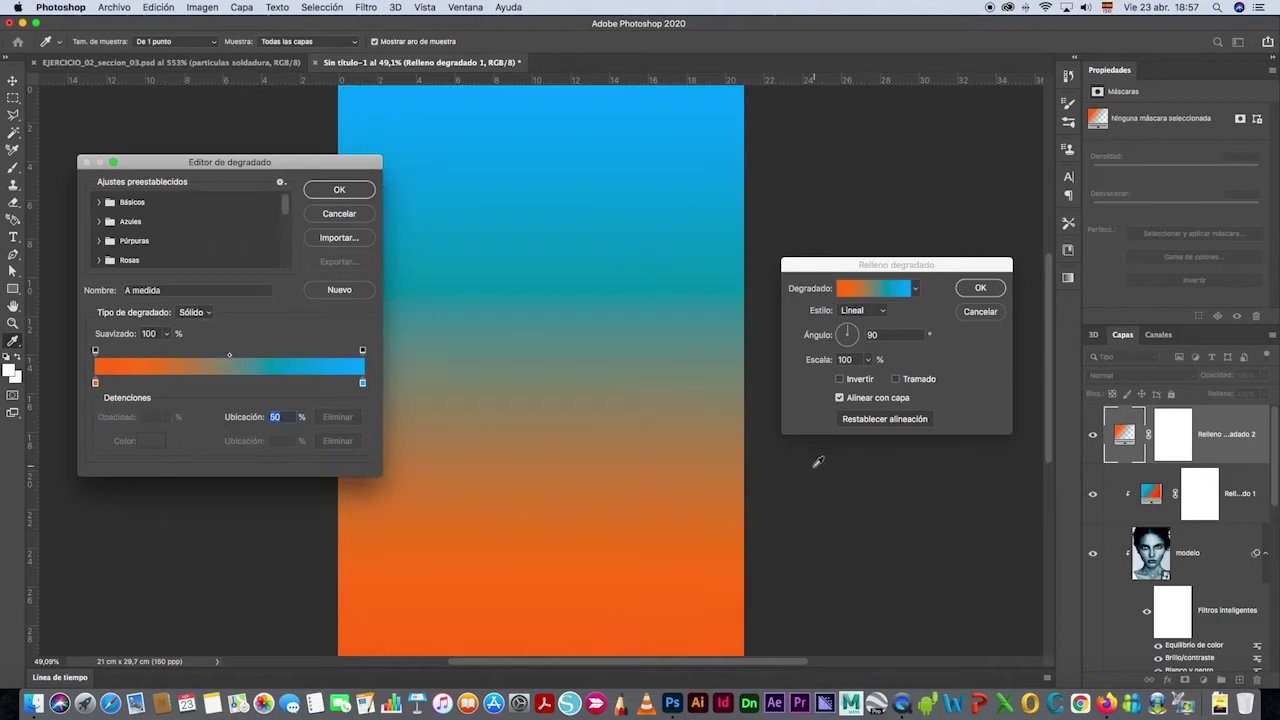
{"action": "left_click", "coordinate": [339, 190]}
Set the second gradient fill's angle to 180° and apply it.
{"action": "mouse_move", "coordinate": [858, 337]}
{"action": "left_mouse_down"}
{"action": "mouse_move", "coordinate": [900, 337]}
{"action": "mouse_move", "coordinate": [837, 336]}
{"action": "left_mouse_up"}
{"action": "type", "text": "90"}
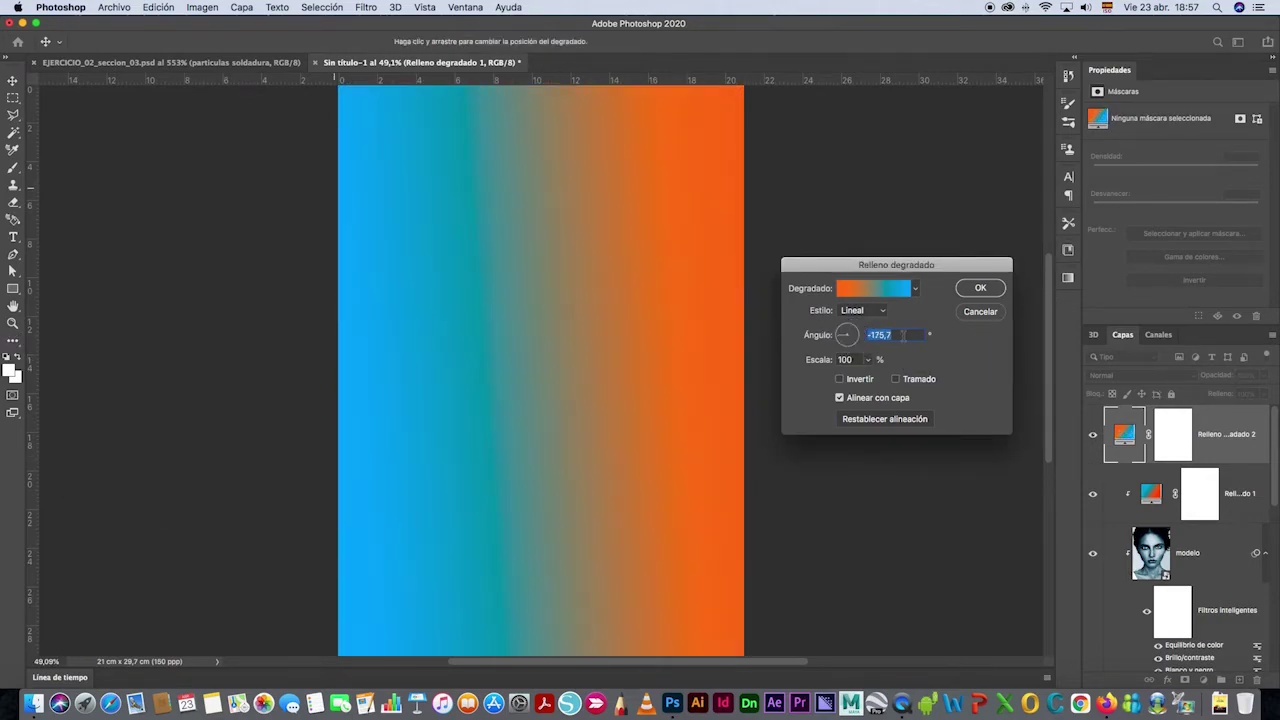
{"action": "type", "text": "180"}
{"action": "key", "text": "Return"}
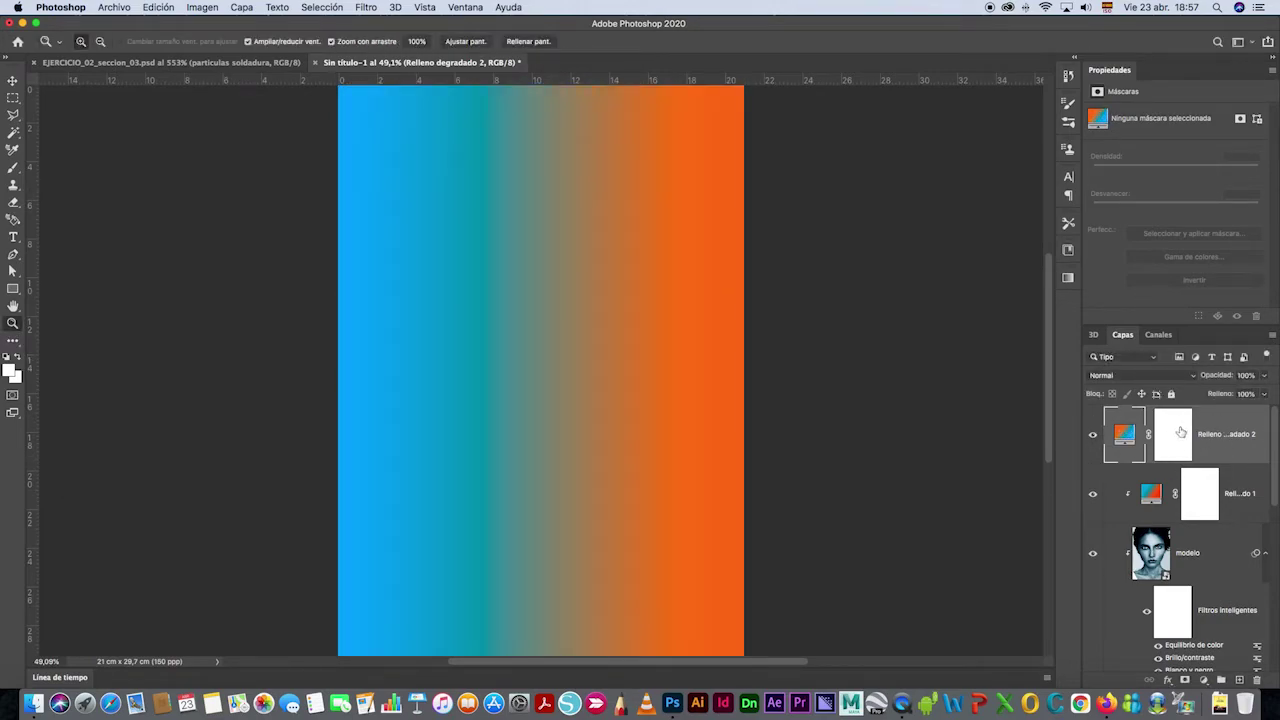
Set the second gradient fill layer's blend mode to Luz suave to tint the whole composition.
{"action": "scroll", "coordinate": [1174, 568], "scroll_direction": "down", "scroll_amount": 5}
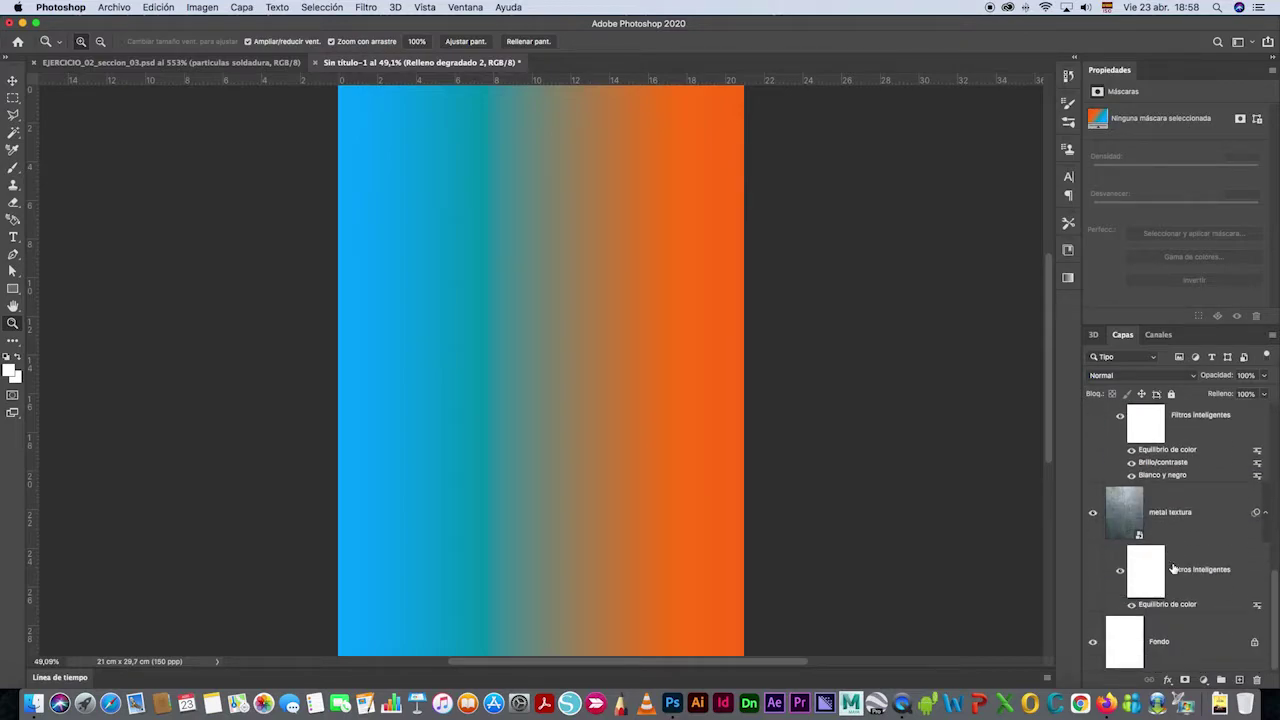
{"action": "scroll", "coordinate": [1174, 568], "scroll_direction": "up", "scroll_amount": 3}
{"action": "scroll", "coordinate": [1174, 568], "scroll_direction": "down", "scroll_amount": 3}
{"action": "scroll", "coordinate": [1174, 568], "scroll_direction": "up", "scroll_amount": 5}
{"action": "left_click", "coordinate": [1191, 378]}
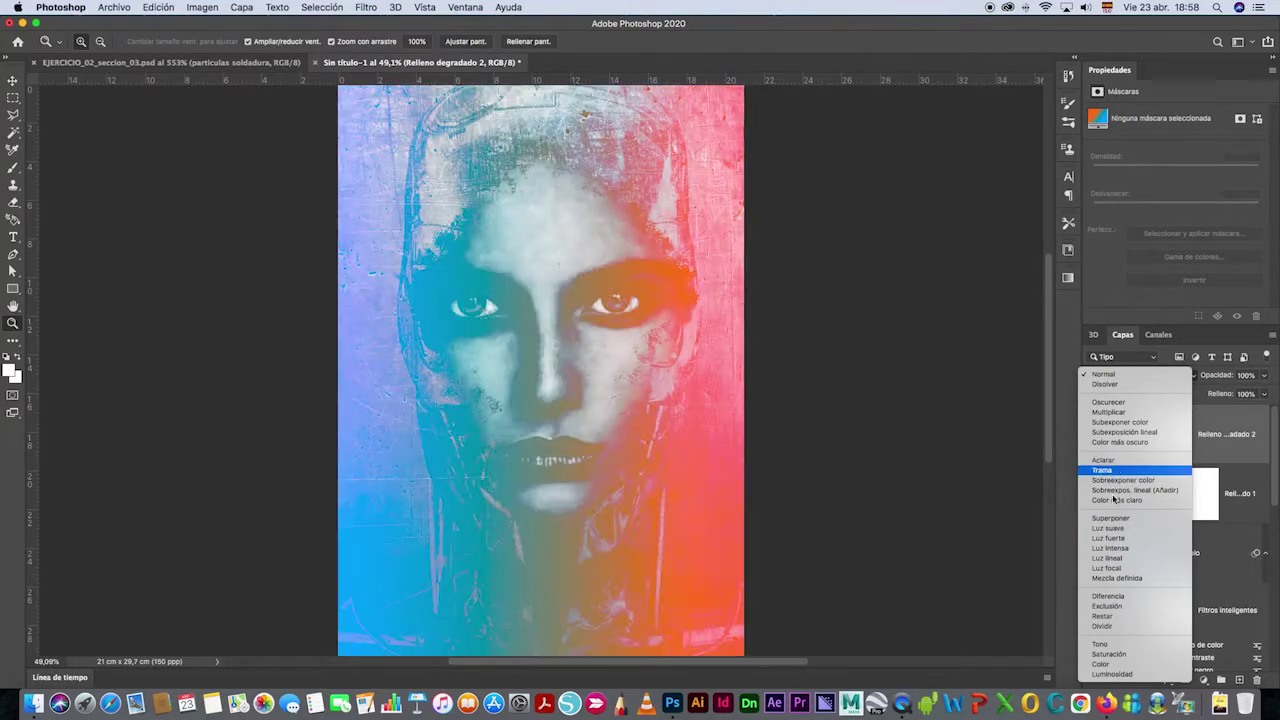
{"action": "left_click", "coordinate": [1118, 530]}
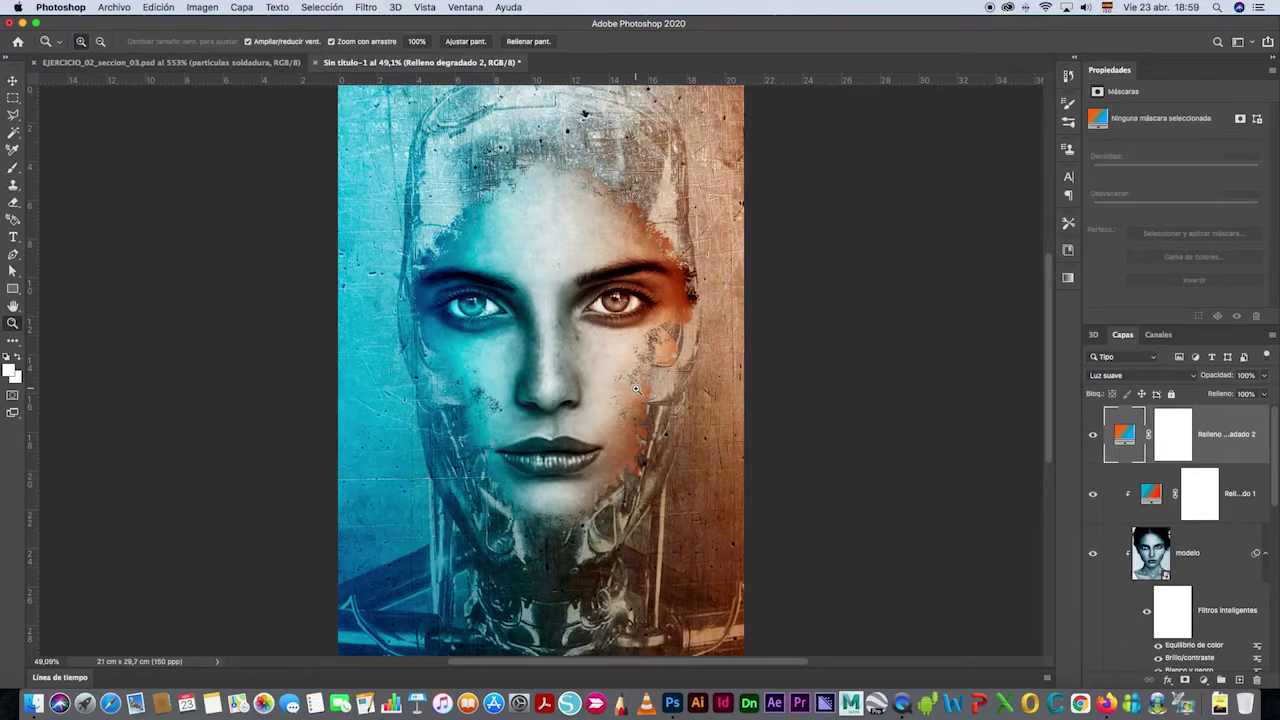
Open the t-1000.jpg image as a separate document.
{"action": "left_click", "coordinate": [113, 7]}
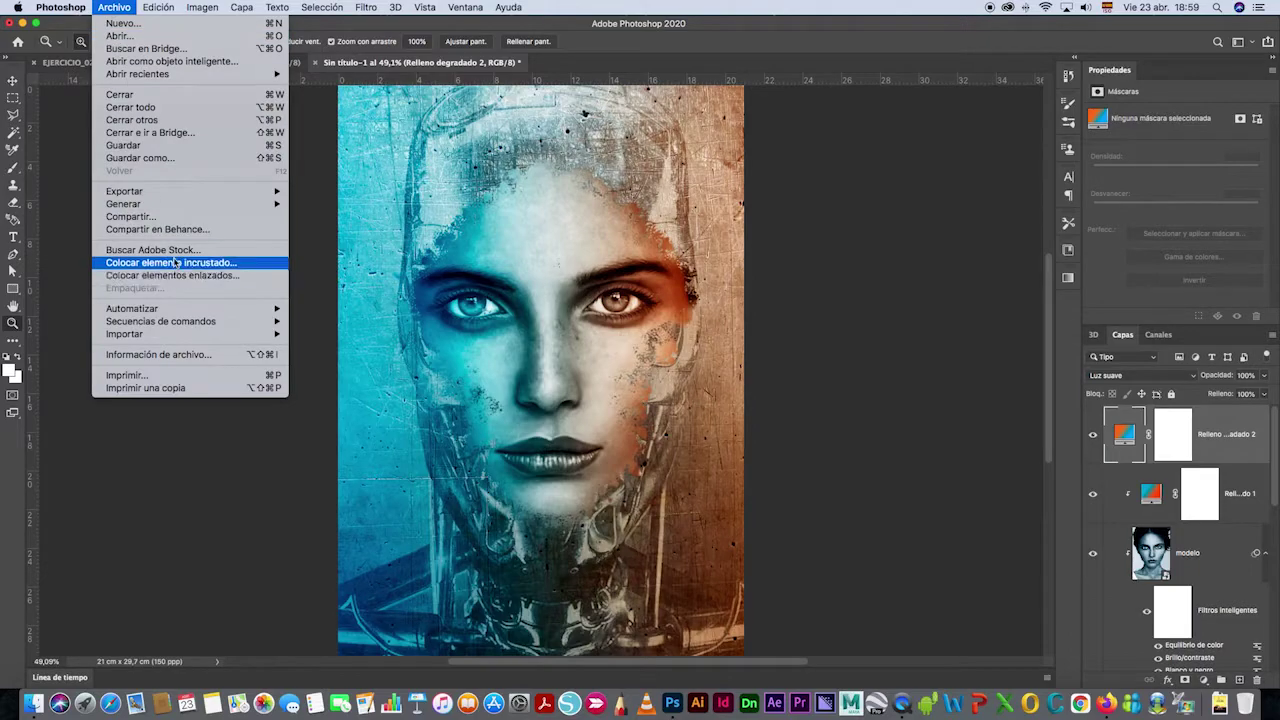
{"action": "left_click", "coordinate": [130, 37]}
{"action": "left_click", "coordinate": [631, 415]}
{"action": "key", "text": "Return"}
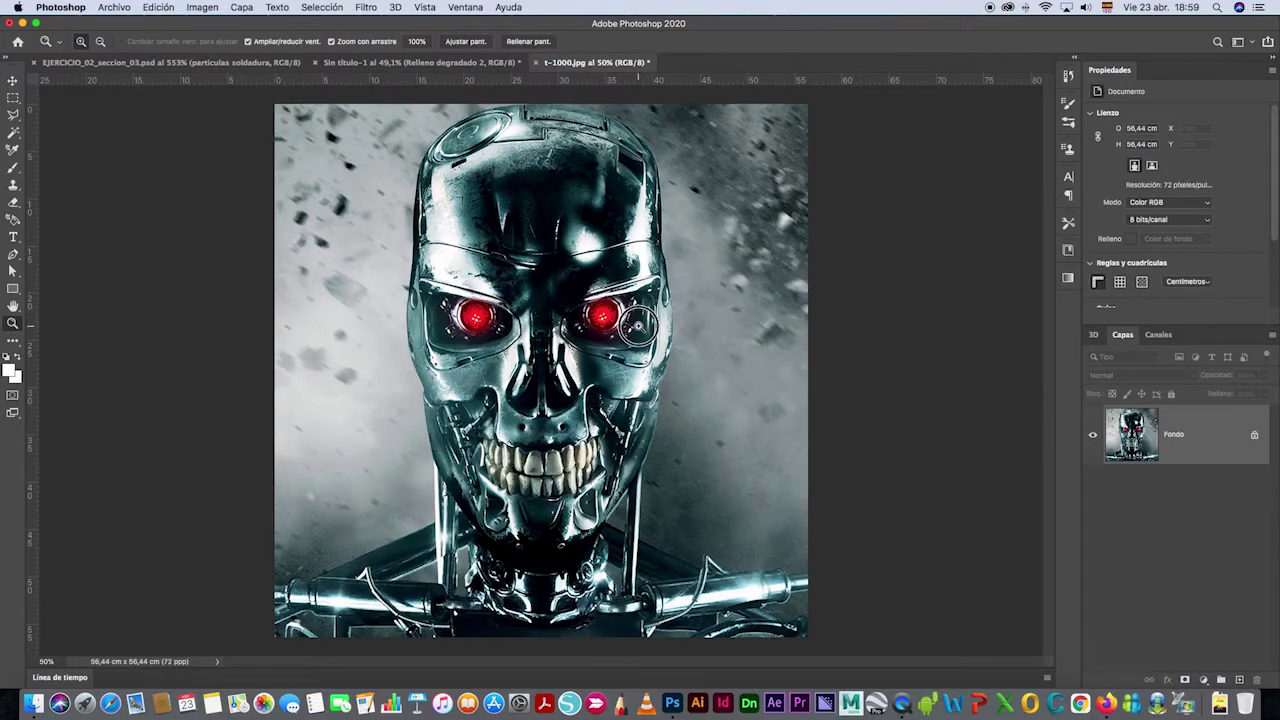
Outline the robot's right-hand eye socket, including its metal rim, with the Polygonal Lasso.
{"action": "left_click", "coordinate": [648, 320]}
{"action": "left_click", "coordinate": [526, 370]}
{"action": "scroll", "coordinate": [491, 400], "scroll_direction": "left", "scroll_amount": 5}
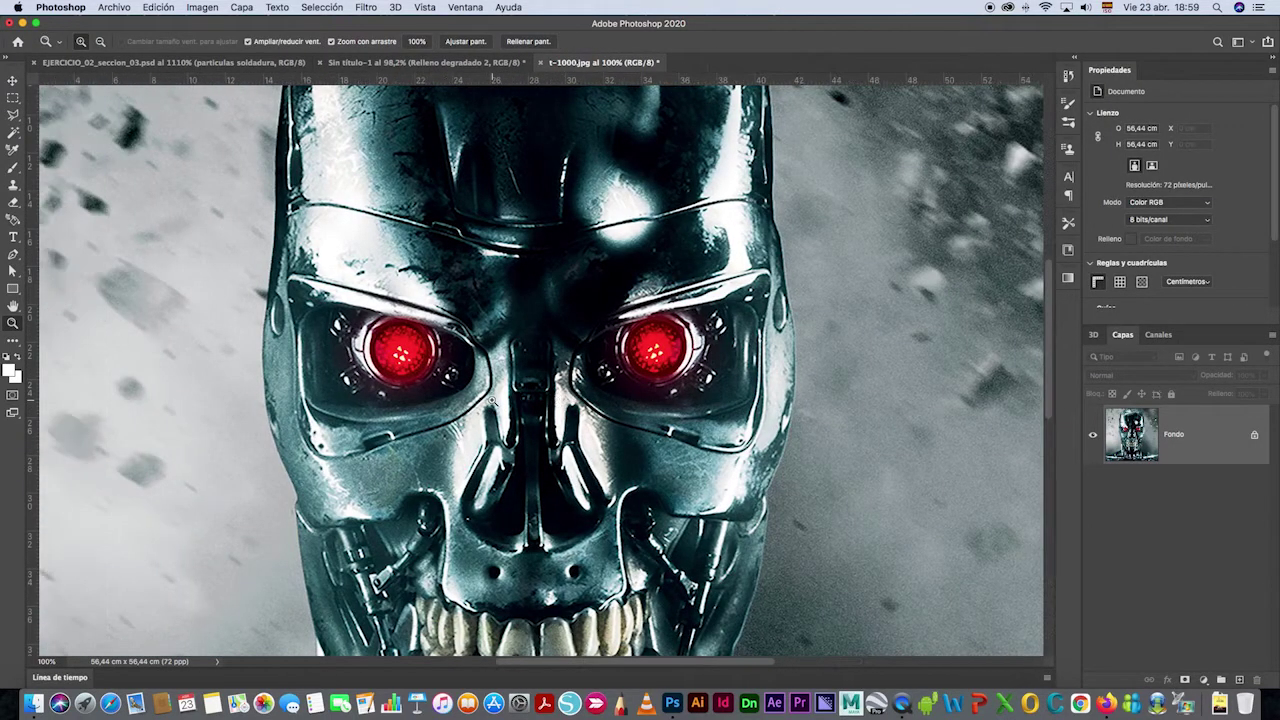
{"action": "left_click", "coordinate": [13, 114]}
{"action": "mouse_move", "coordinate": [578, 366]}
{"action": "left_mouse_down"}
{"action": "mouse_move", "coordinate": [659, 292]}
{"action": "mouse_move", "coordinate": [765, 274]}
{"action": "mouse_move", "coordinate": [780, 307]}
{"action": "mouse_move", "coordinate": [775, 412]}
{"action": "mouse_move", "coordinate": [684, 450]}
{"action": "mouse_move", "coordinate": [571, 399]}
{"action": "mouse_move", "coordinate": [578, 366]}
{"action": "left_mouse_up"}
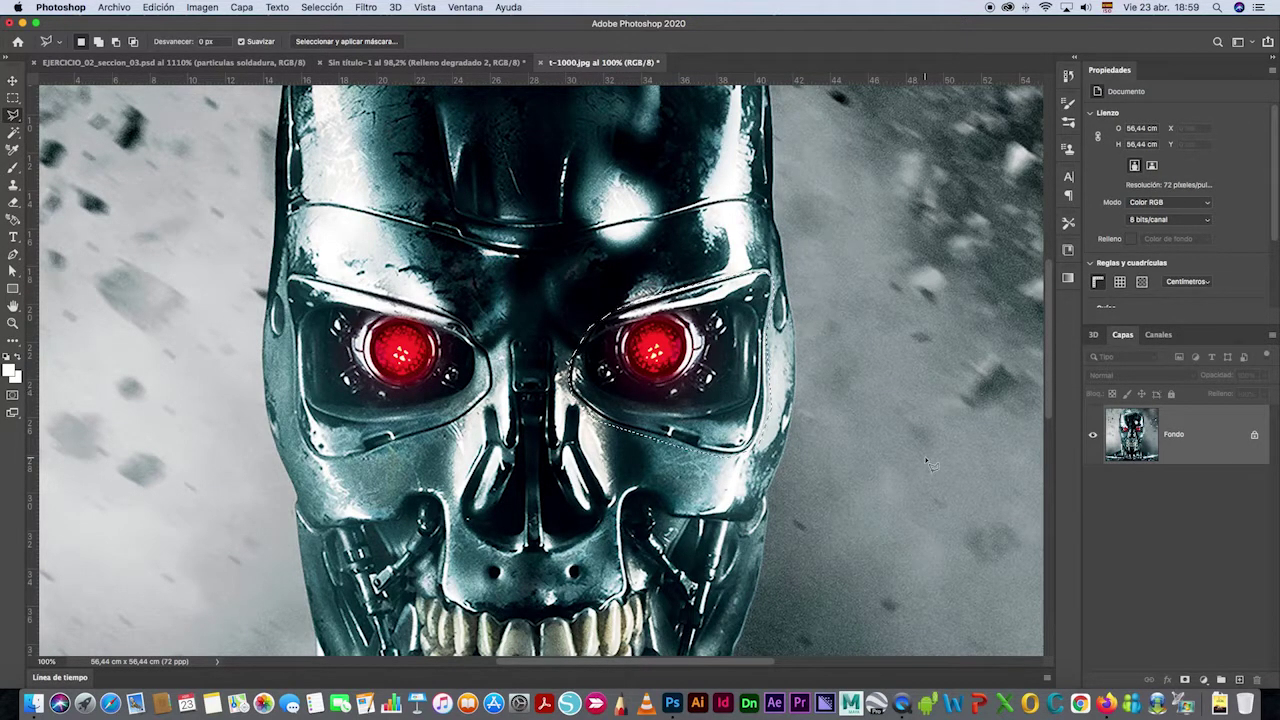
Copy the selected robot eye socket and paste it into the poster document Sin título-1.
{"action": "left_click", "coordinate": [158, 7]}
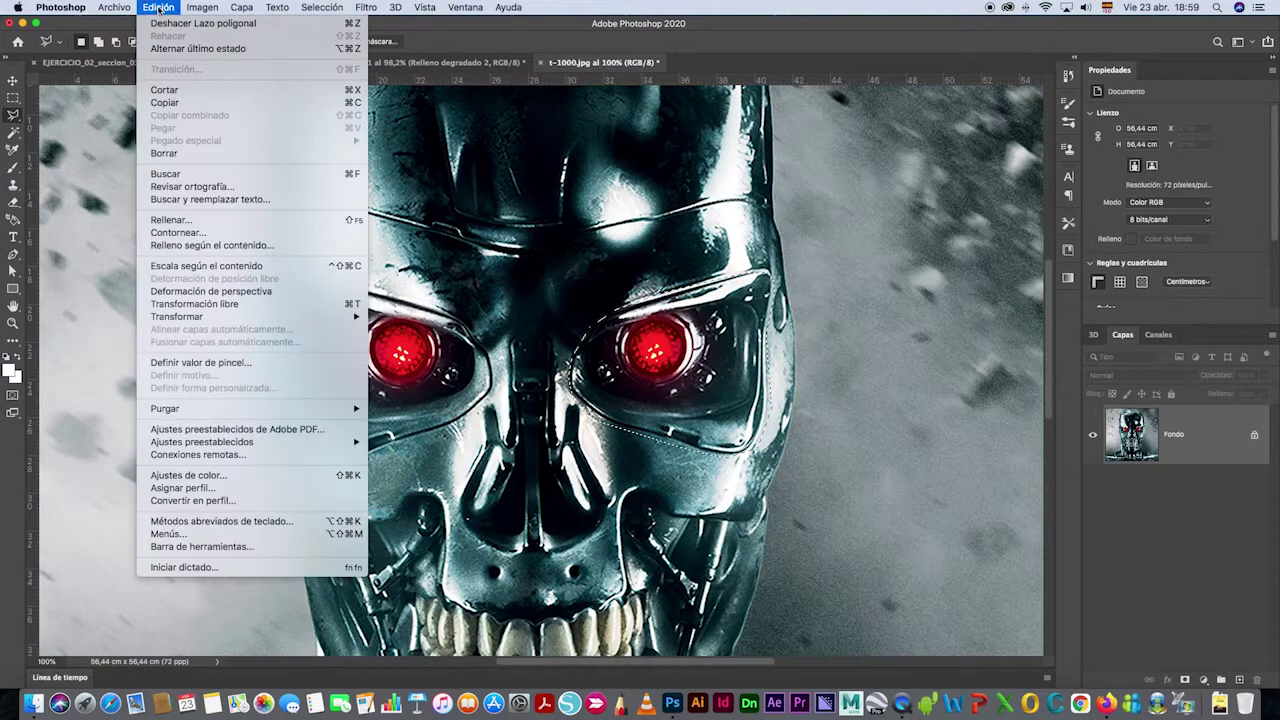
{"action": "left_click", "coordinate": [164, 102]}
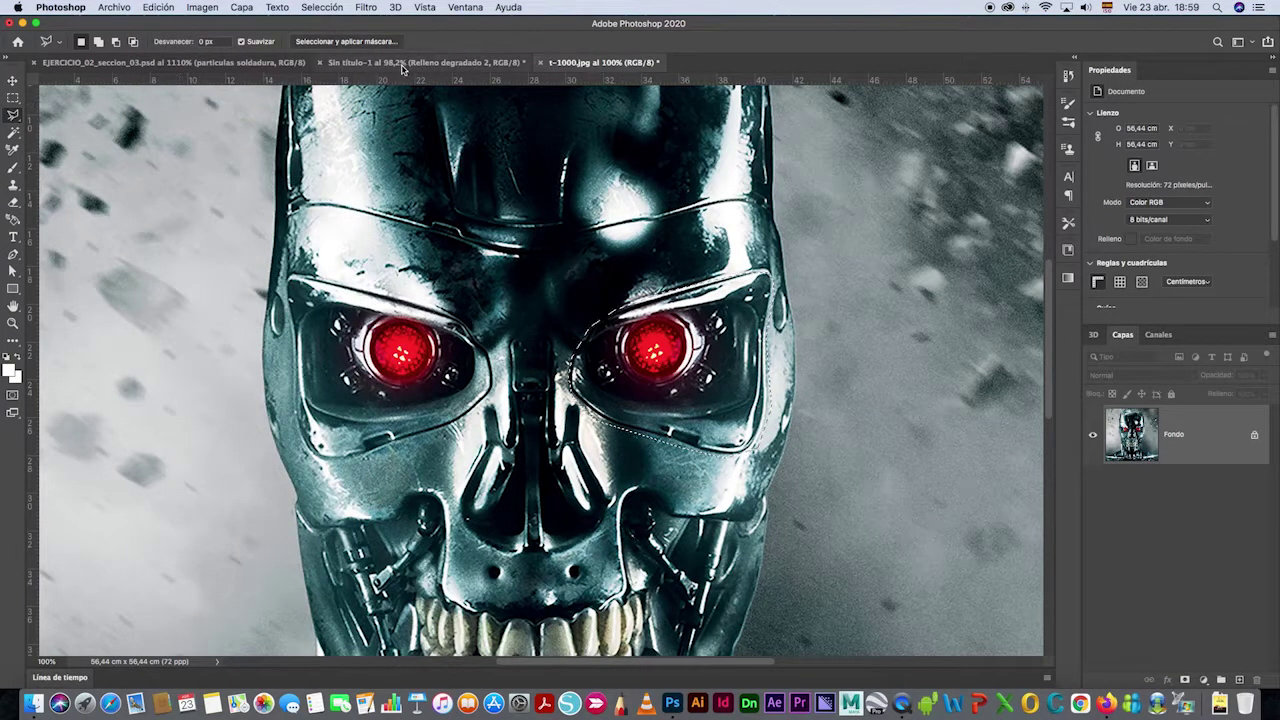
{"action": "key", "text": "ctrl+shift+Tab"}
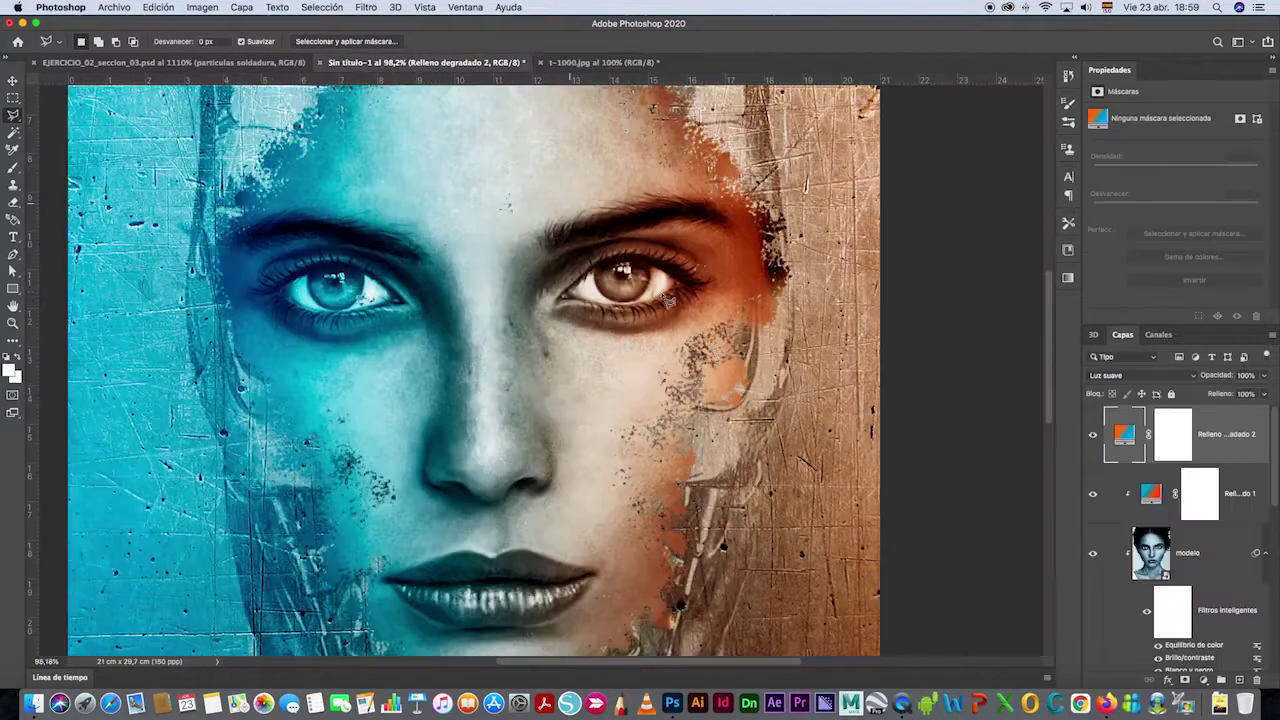
{"action": "left_click", "coordinate": [158, 7]}
{"action": "left_click", "coordinate": [163, 128]}
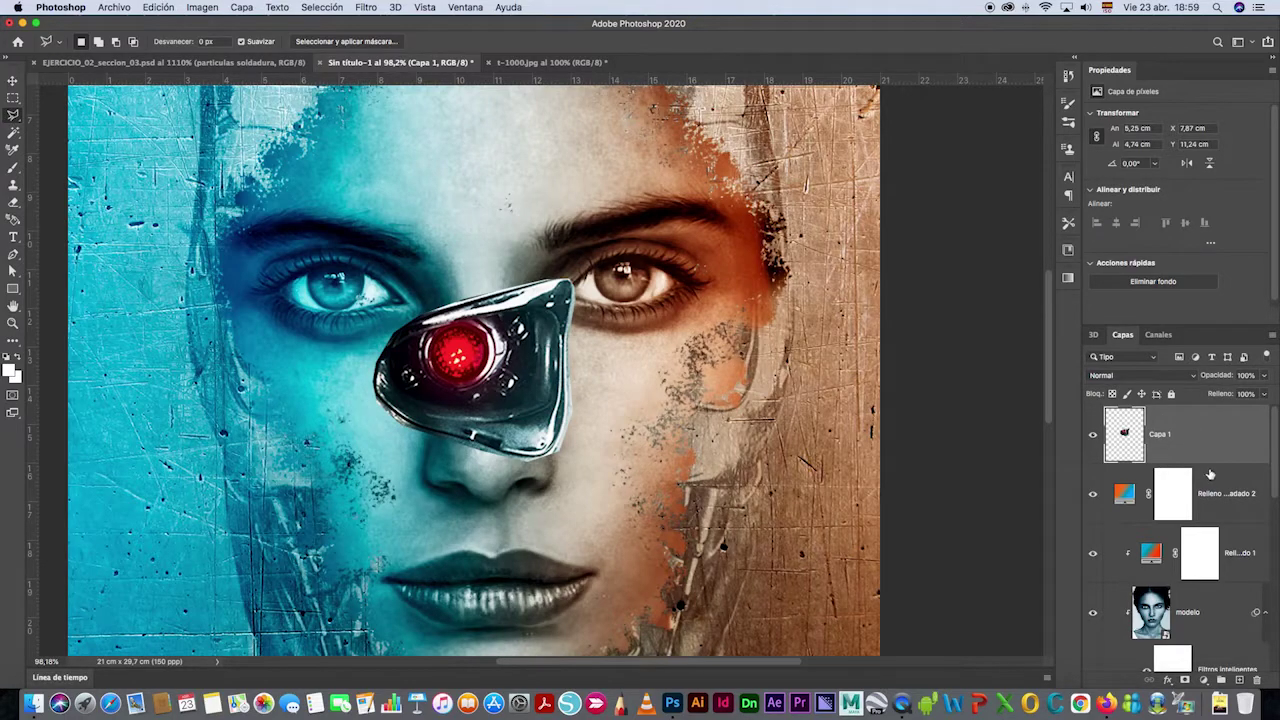
Place the pasted eye layer directly beneath the second gradient fill and move the socket over the model's right-hand eye.
{"action": "left_click", "coordinate": [12, 80]}
{"action": "left_click_drag", "start_coordinate": [1179, 440], "coordinate": [1118, 512]}
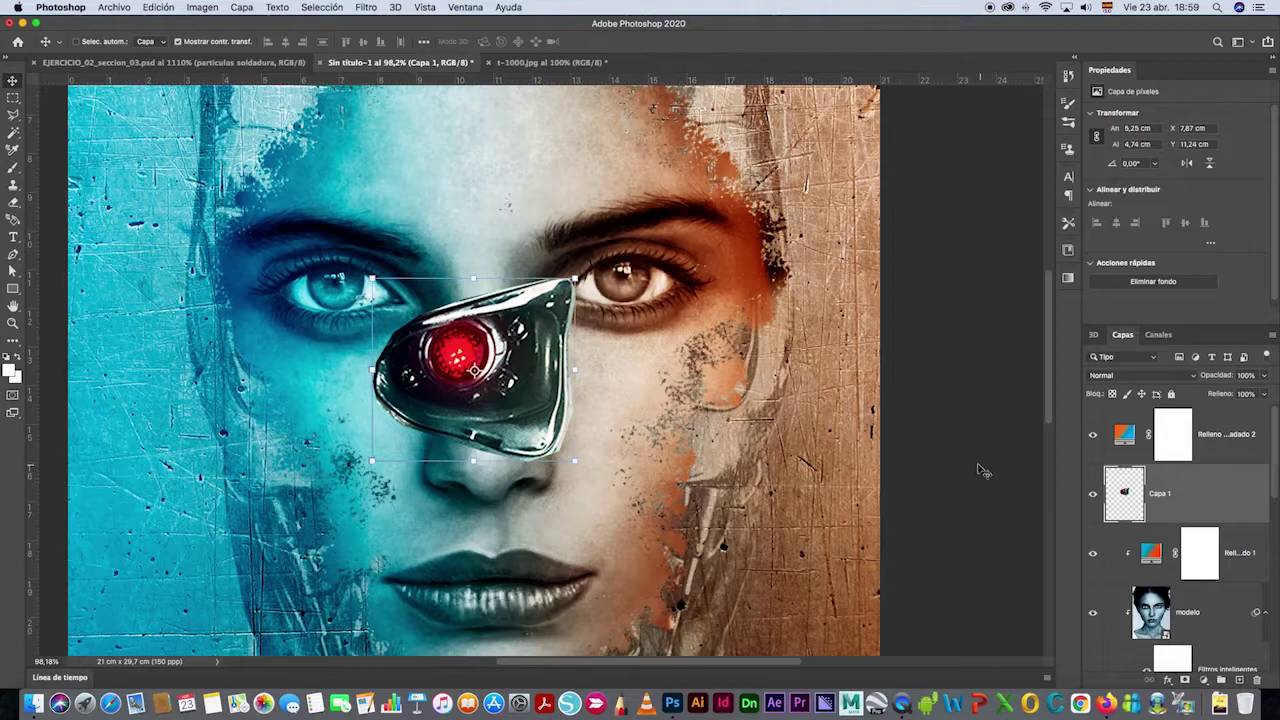
{"action": "left_click_drag", "start_coordinate": [510, 370], "coordinate": [680, 310]}
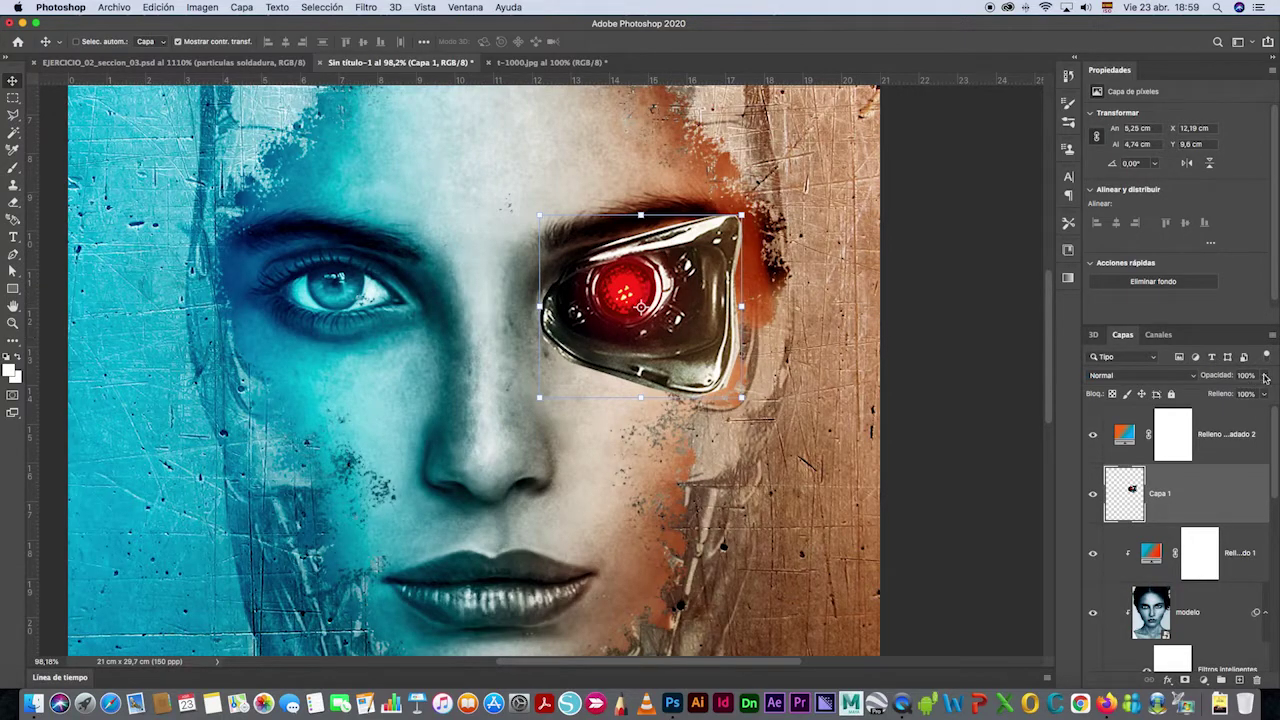
Lower the eye layer's opacity to 60% and shrink it to about 4.64 × 4.18 cm, centring the red lens on the model's iris.
{"action": "left_click", "coordinate": [1265, 378]}
{"action": "left_click_drag", "start_coordinate": [1264, 392], "coordinate": [1240, 392]}
{"action": "key", "text": "z"}
{"action": "left_click", "coordinate": [620, 270]}
{"action": "key", "text": "v"}
{"action": "left_click_drag", "start_coordinate": [631, 323], "coordinate": [635, 298]}
{"action": "left_click_drag", "start_coordinate": [867, 512], "coordinate": [817, 470]}
{"action": "left_click_drag", "start_coordinate": [637, 266], "coordinate": [661, 284]}
{"action": "left_click_drag", "start_coordinate": [845, 156], "coordinate": [843, 160]}
{"action": "left_click_drag", "start_coordinate": [676, 285], "coordinate": [674, 288]}
{"action": "key", "text": "Return"}
Restore the eye layer's opacity to 100% and rename the layer as ojo.
{"action": "left_click", "coordinate": [1265, 376]}
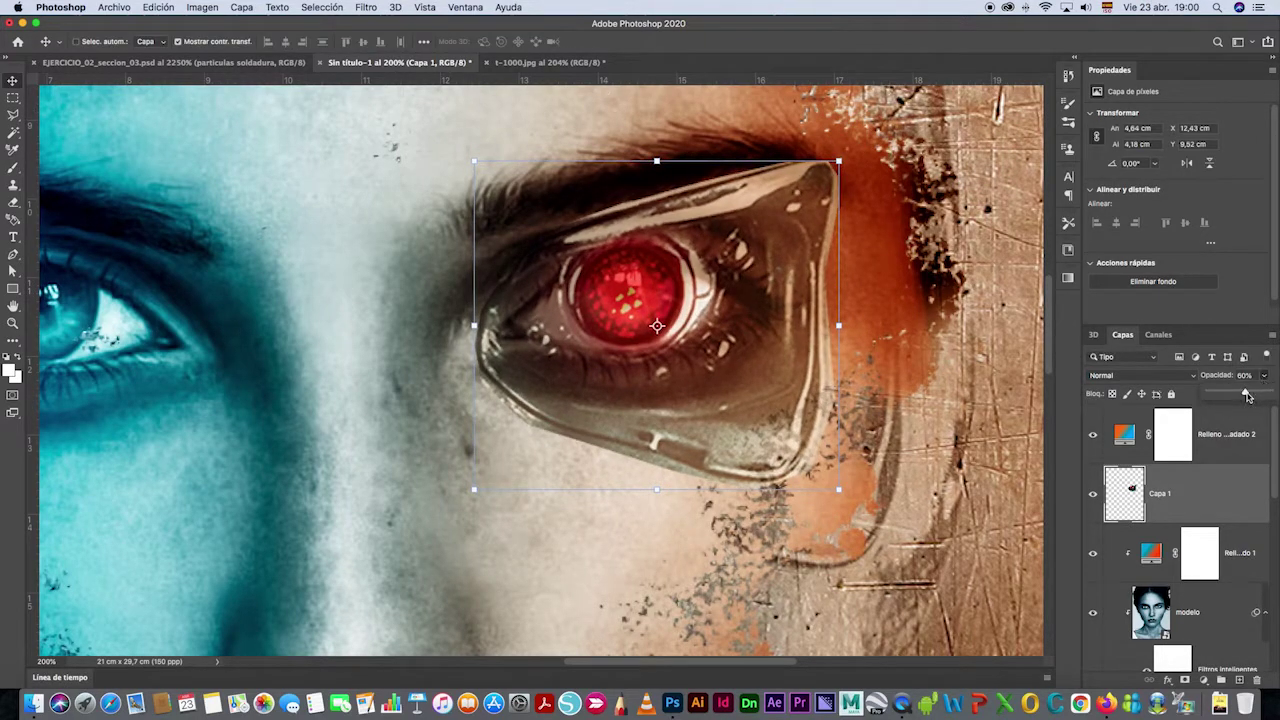
{"action": "left_click_drag", "start_coordinate": [1247, 396], "coordinate": [1270, 392]}
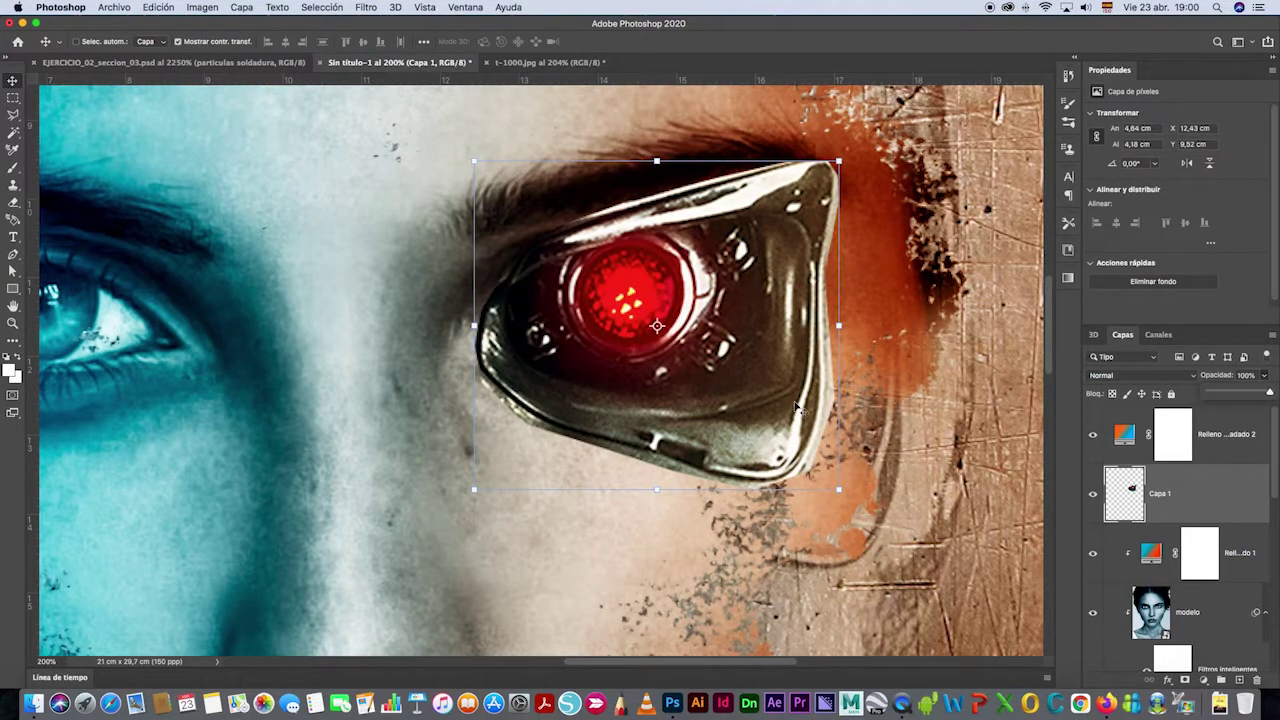
{"action": "left_click", "coordinate": [1221, 494]}
{"action": "double_click", "coordinate": [1160, 495]}
{"action": "type", "text": "ojo"}
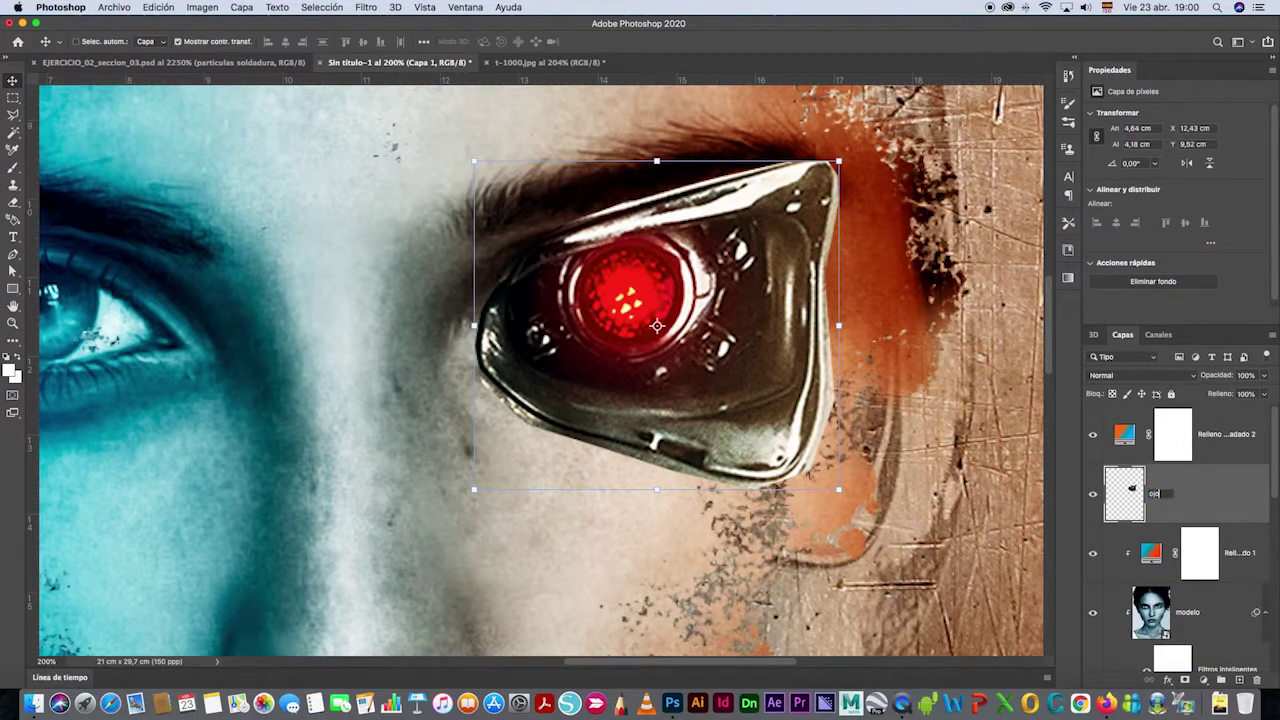
{"action": "key", "text": "Return"}
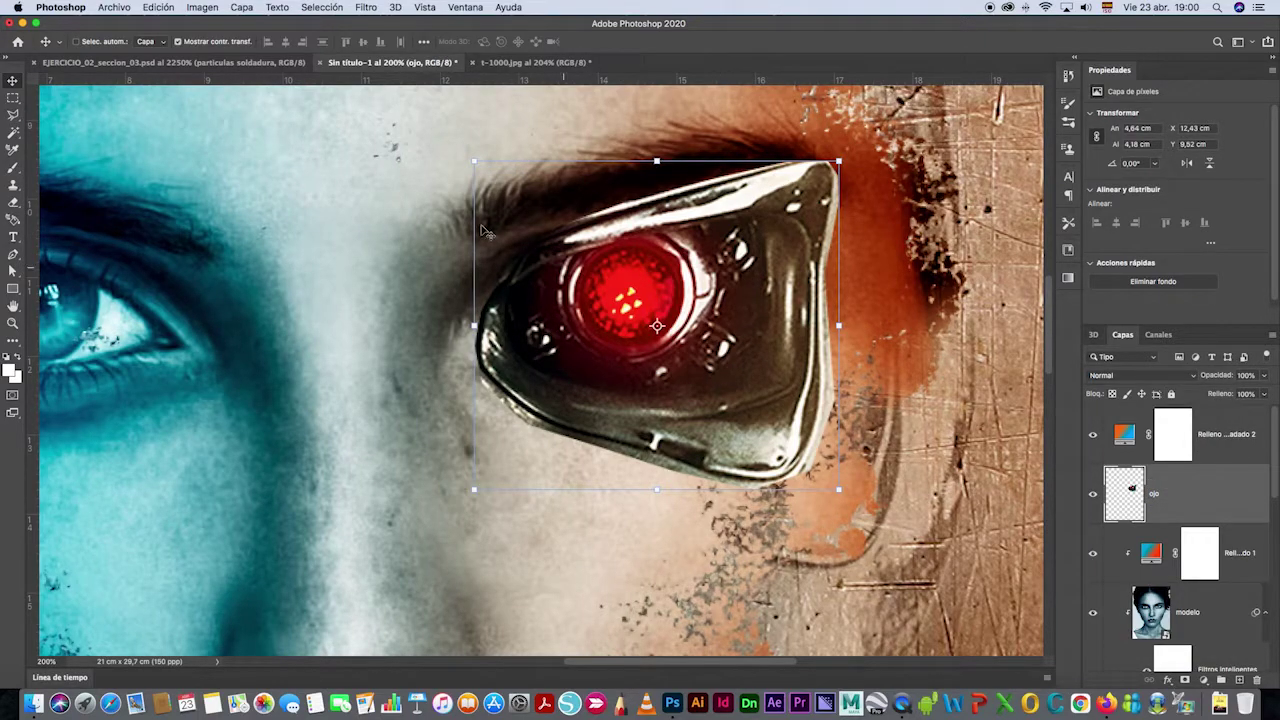
Add a white layer mask to the ojo layer and make the mask the editing target.
{"action": "left_click", "coordinate": [241, 9]}
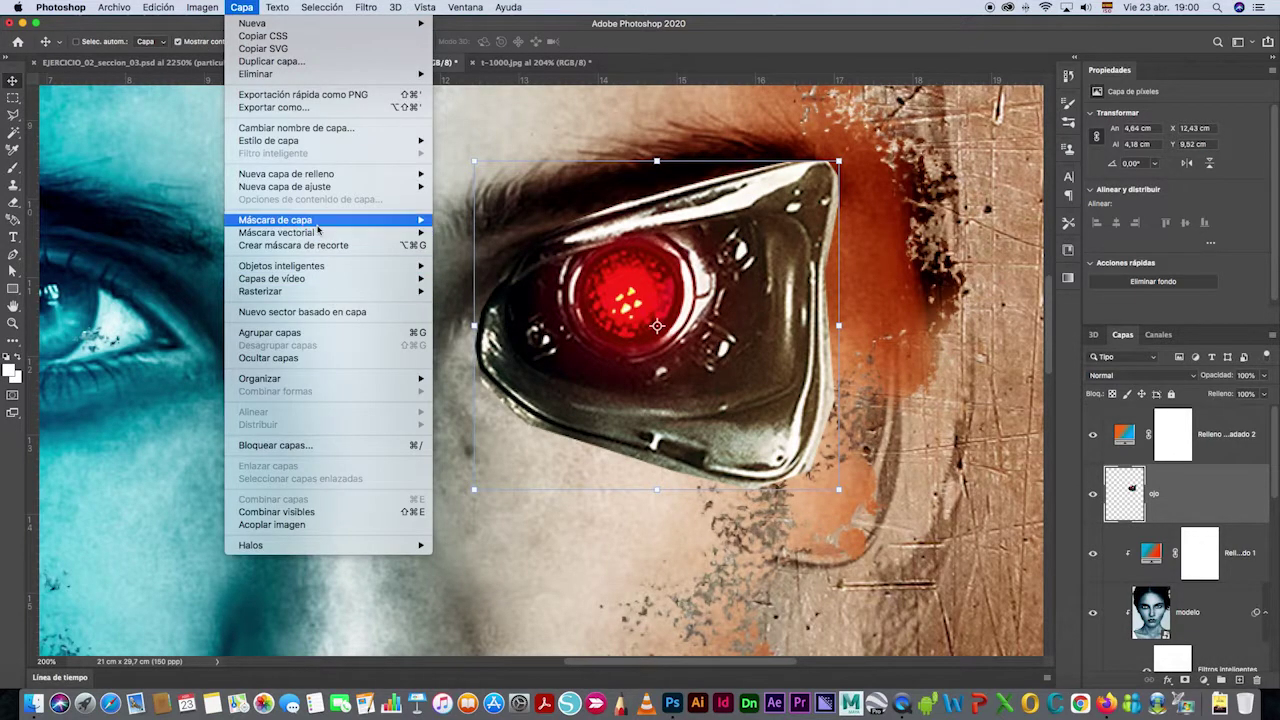
{"action": "mouse_move", "coordinate": [320, 222]}
{"action": "left_click", "coordinate": [491, 222]}
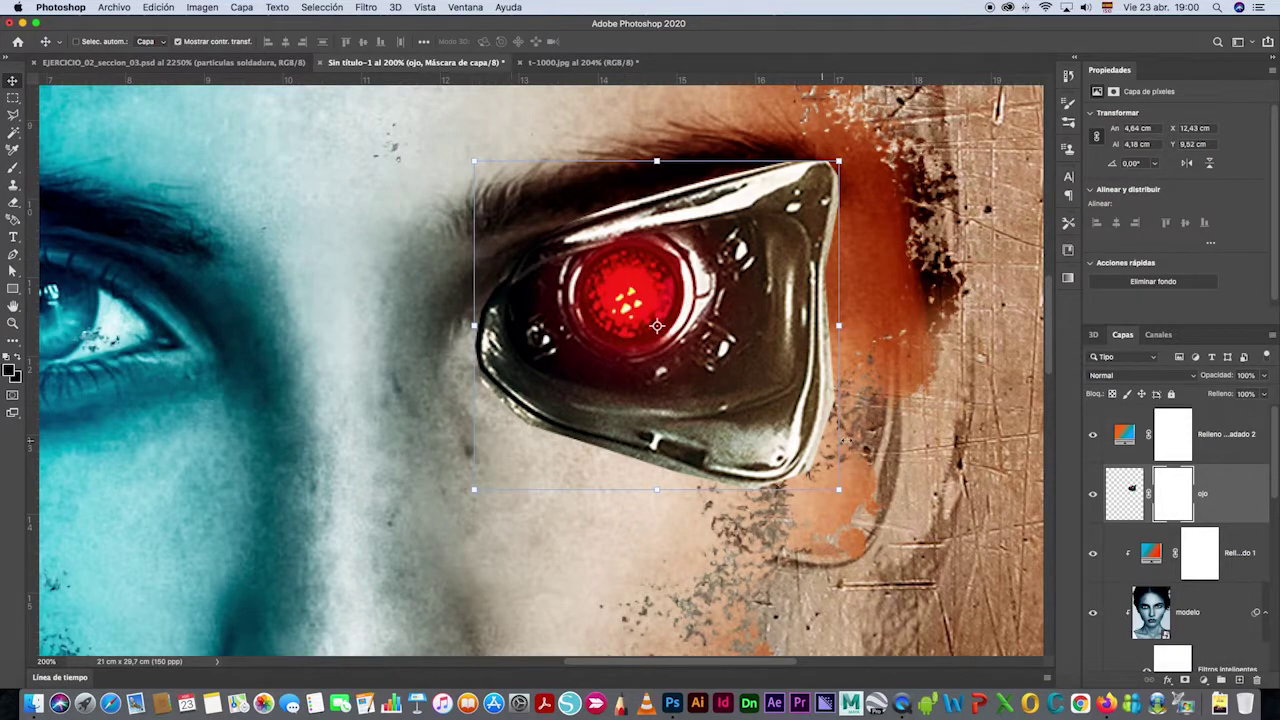
{"action": "left_click", "coordinate": [1178, 504]}
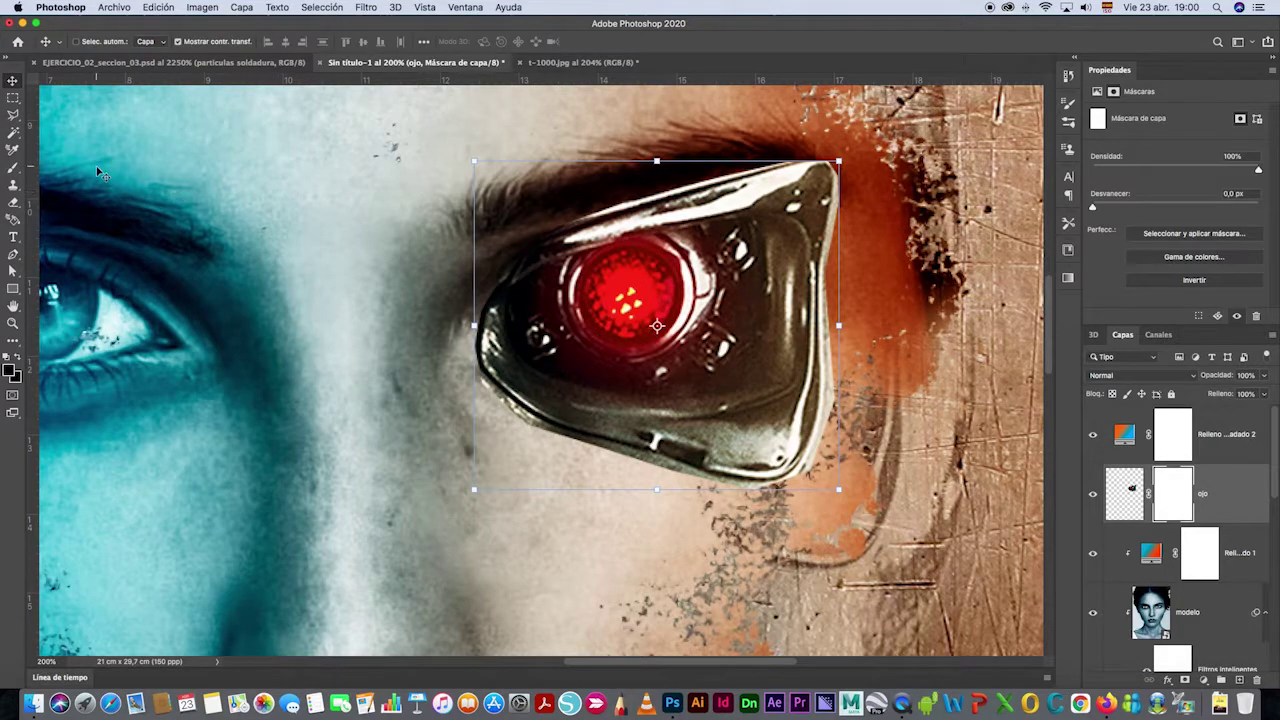
Set up the brush with black as foreground colour and the Circular difuso tip at 27 px.
{"action": "left_click", "coordinate": [14, 168]}
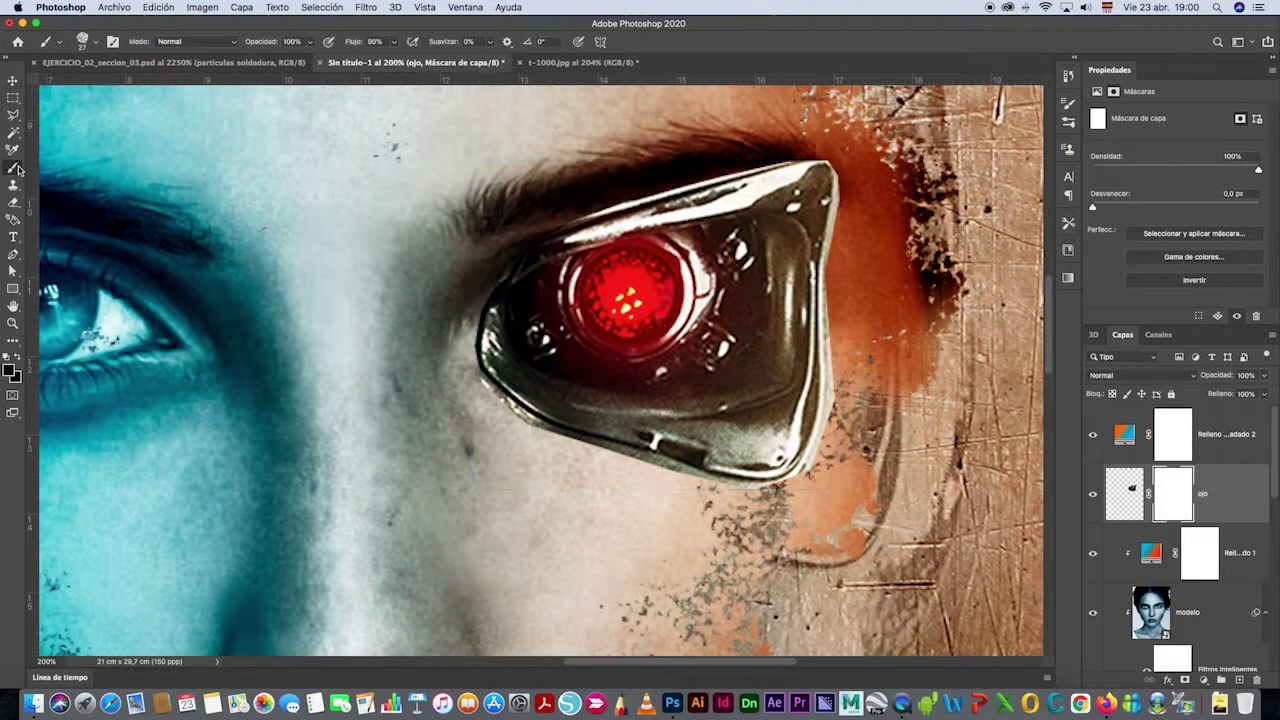
{"action": "left_click", "coordinate": [11, 371]}
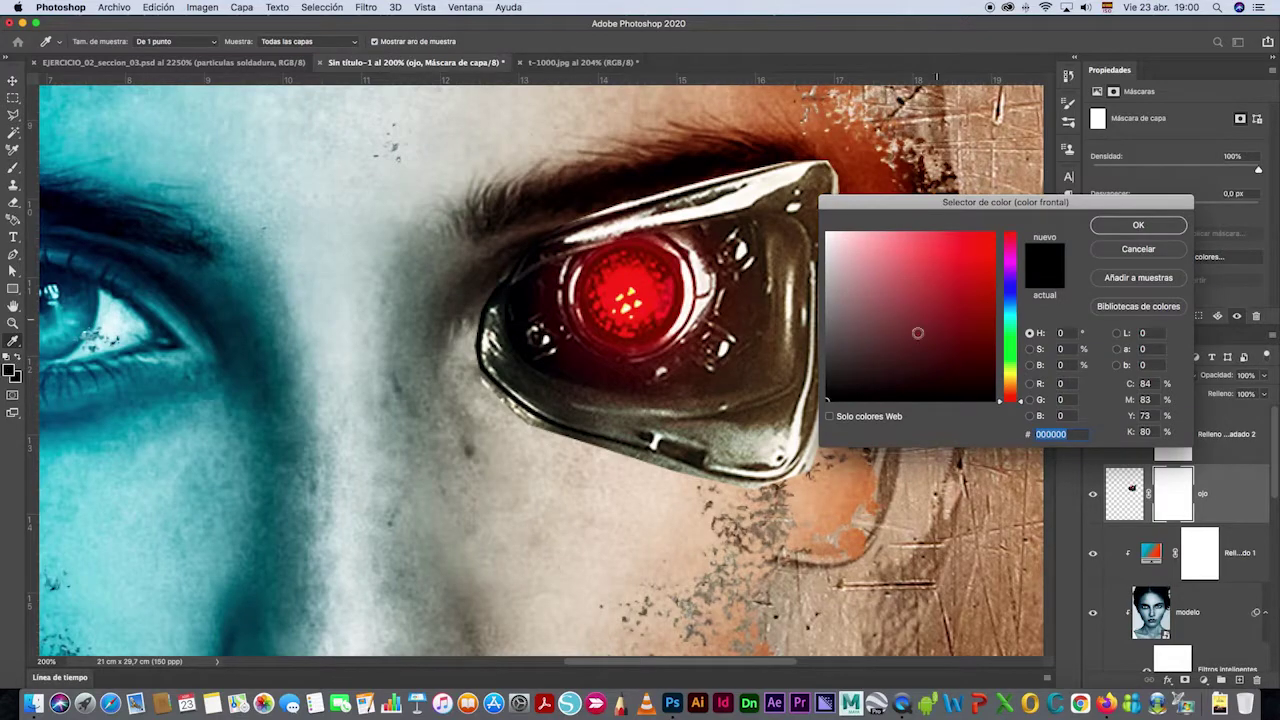
{"action": "left_click", "coordinate": [1137, 224]}
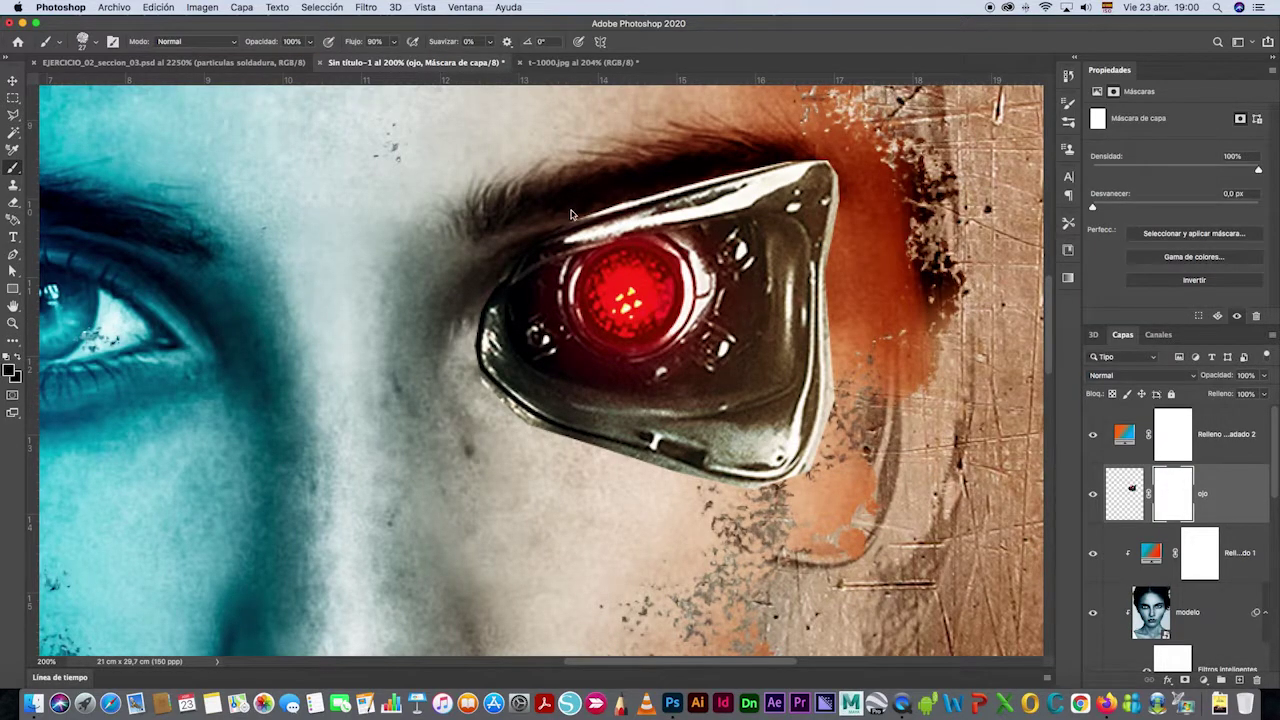
{"action": "left_click", "coordinate": [95, 42]}
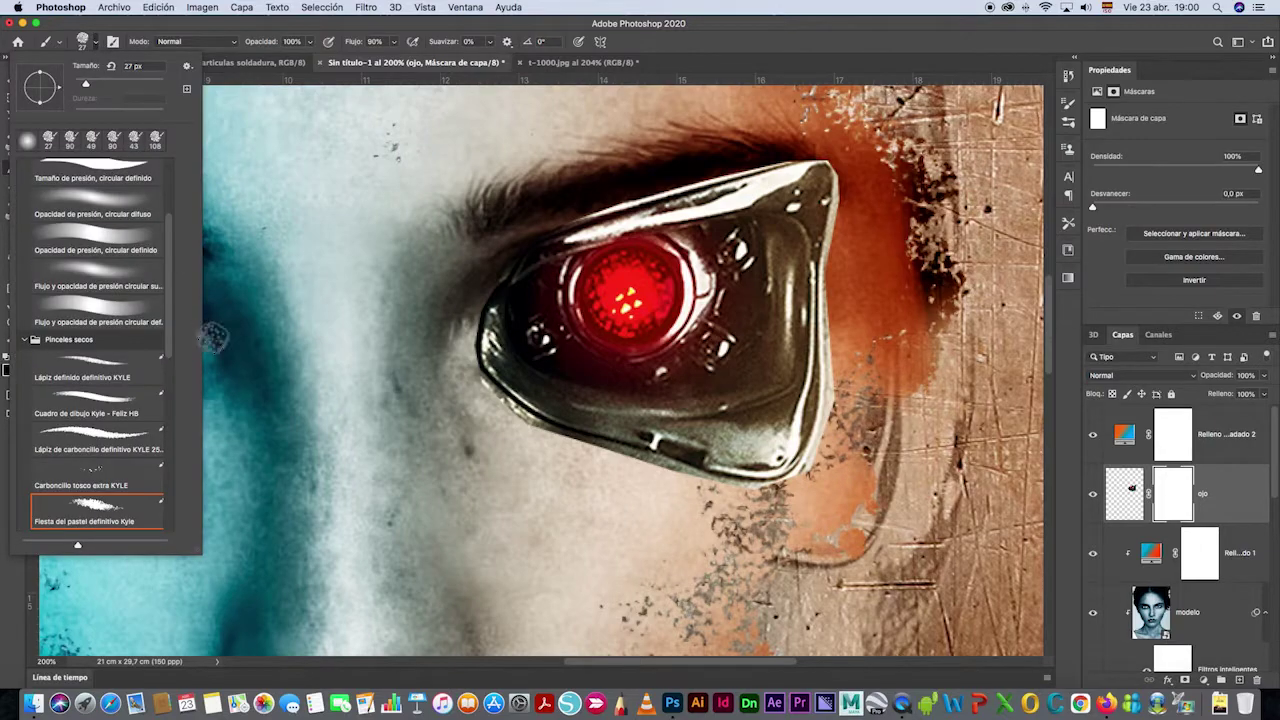
{"action": "left_click", "coordinate": [125, 24]}
{"action": "left_click", "coordinate": [95, 42]}
{"action": "scroll", "coordinate": [98, 178], "scroll_direction": "up", "scroll_amount": 5}
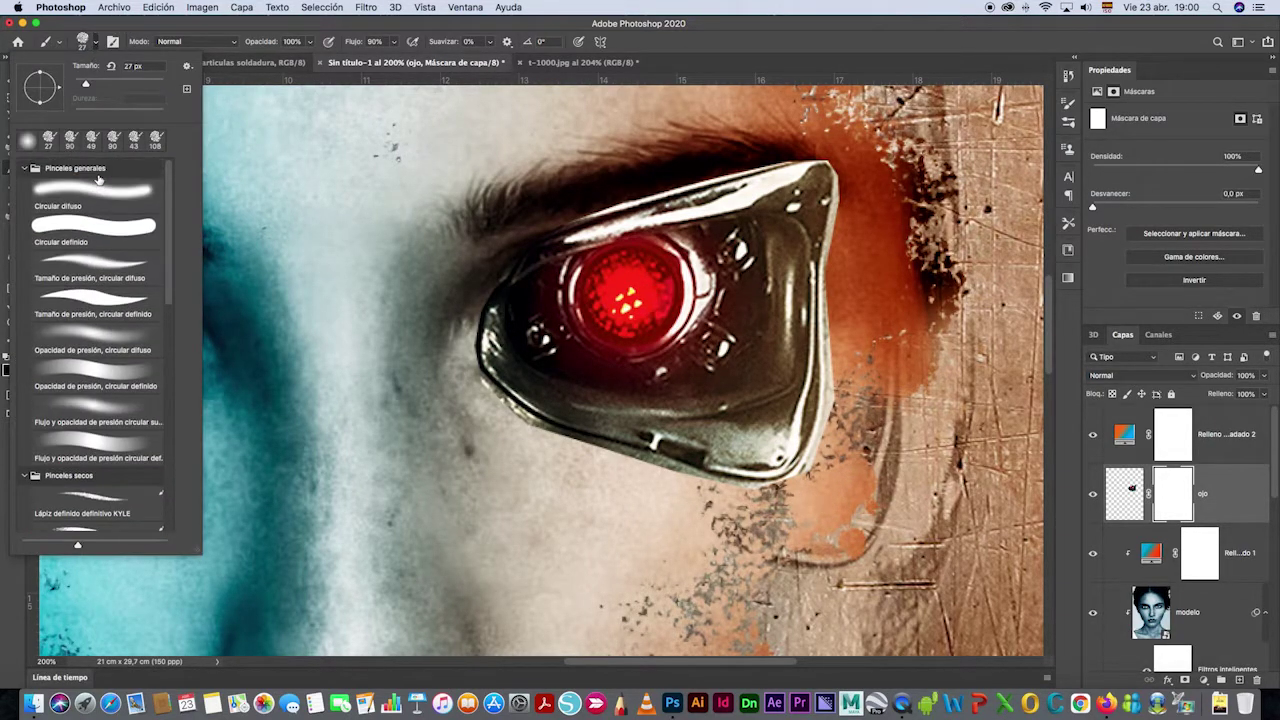
{"action": "left_click", "coordinate": [80, 192]}
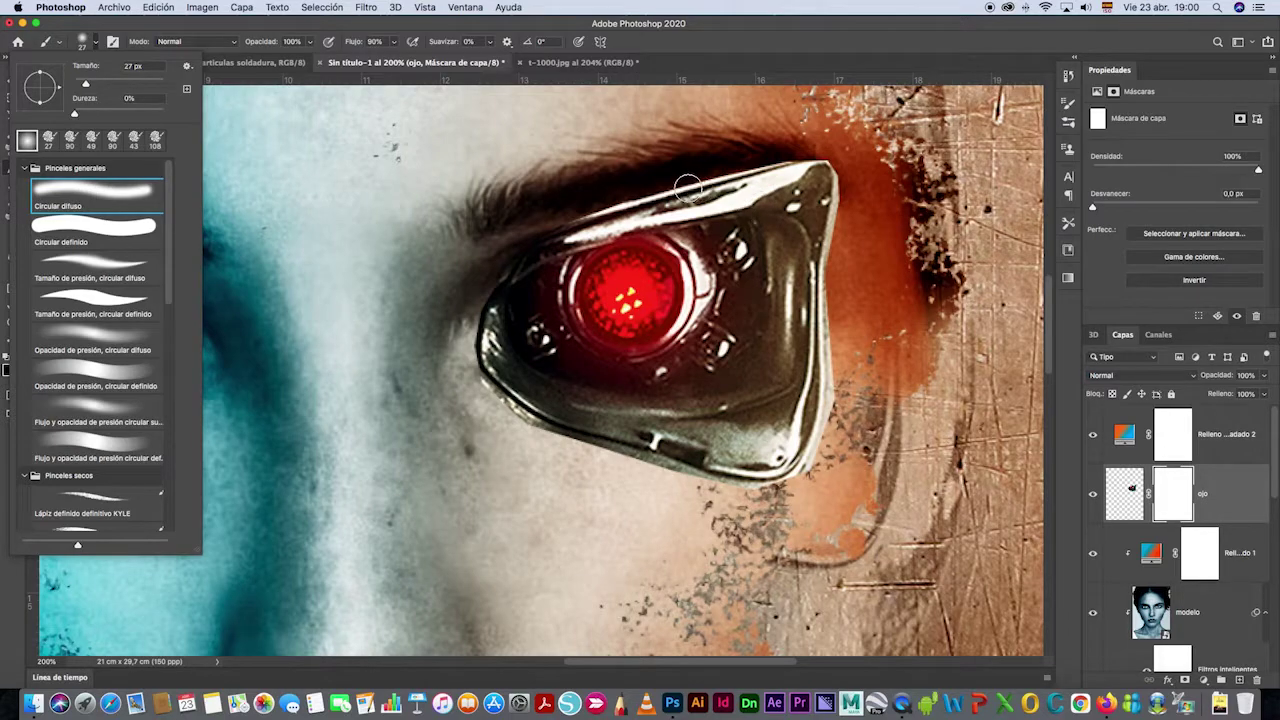
Paint on the ojo mask to hide the metal socket, keeping the robot eye only inside the model's eyelids.
{"action": "left_click", "coordinate": [670, 188]}
{"action": "mouse_move", "coordinate": [670, 188]}
{"action": "left_mouse_down"}
{"action": "mouse_move", "coordinate": [666, 177]}
{"action": "mouse_move", "coordinate": [557, 220]}
{"action": "mouse_move", "coordinate": [826, 177]}
{"action": "mouse_move", "coordinate": [571, 220]}
{"action": "mouse_move", "coordinate": [814, 171]}
{"action": "mouse_move", "coordinate": [837, 206]}
{"action": "mouse_move", "coordinate": [814, 263]}
{"action": "mouse_move", "coordinate": [526, 419]}
{"action": "mouse_move", "coordinate": [694, 229]}
{"action": "mouse_move", "coordinate": [523, 271]}
{"action": "mouse_move", "coordinate": [805, 316]}
{"action": "mouse_move", "coordinate": [537, 366]}
{"action": "mouse_move", "coordinate": [677, 363]}
{"action": "mouse_move", "coordinate": [691, 377]}
{"action": "mouse_move", "coordinate": [775, 320]}
{"action": "left_mouse_up"}
{"action": "left_click", "coordinate": [8, 370]}
{"action": "left_click", "coordinate": [812, 222]}
{"action": "left_click", "coordinate": [1205, 222]}
{"action": "mouse_move", "coordinate": [563, 331]}
{"action": "left_mouse_down"}
{"action": "mouse_move", "coordinate": [719, 290]}
{"action": "mouse_move", "coordinate": [541, 323]}
{"action": "left_mouse_up"}
{"action": "key", "text": "x"}
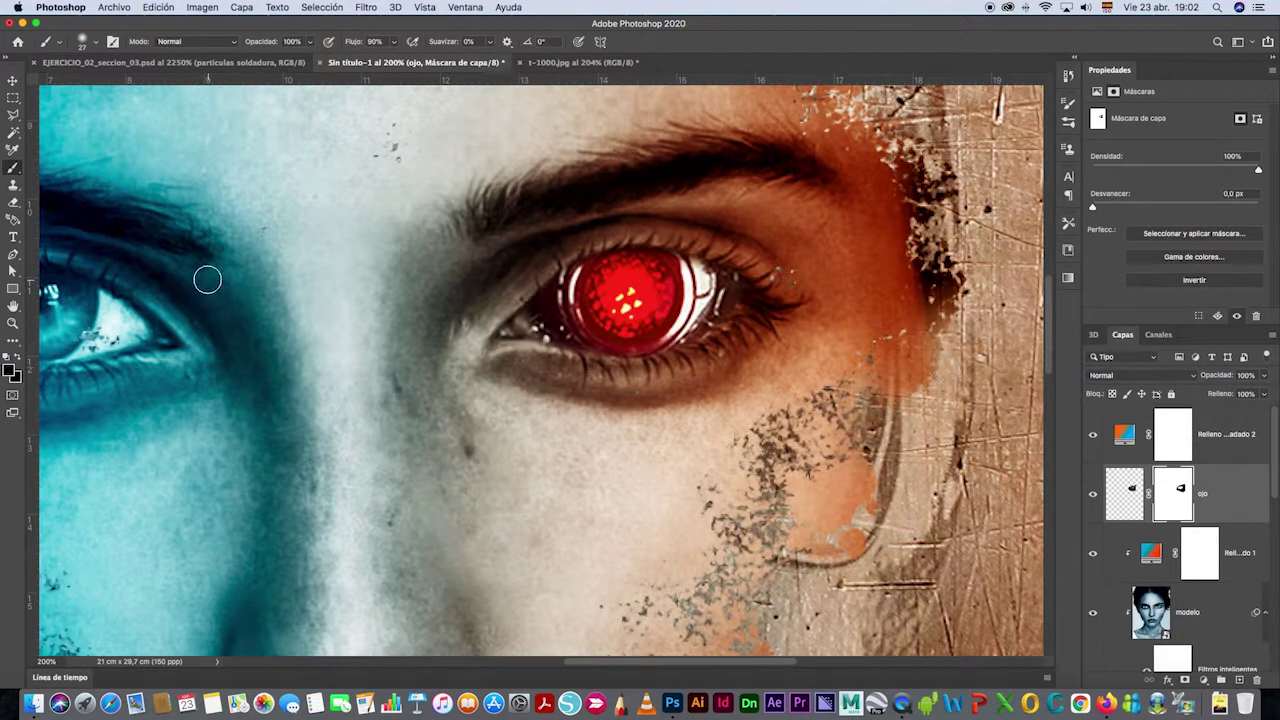
Examine the masked robot eye both up close and within the whole poster.
{"action": "left_click", "coordinate": [13, 322]}
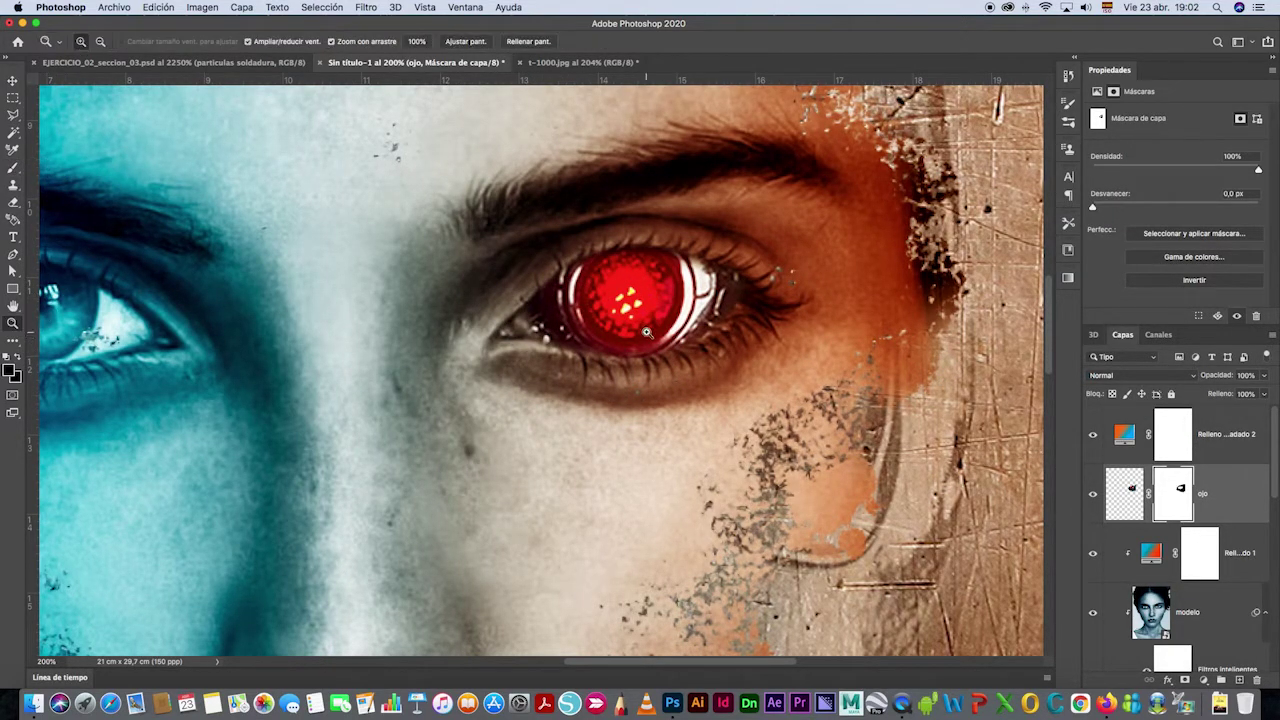
{"action": "right_click", "coordinate": [607, 321]}
{"action": "left_click", "coordinate": [632, 324]}
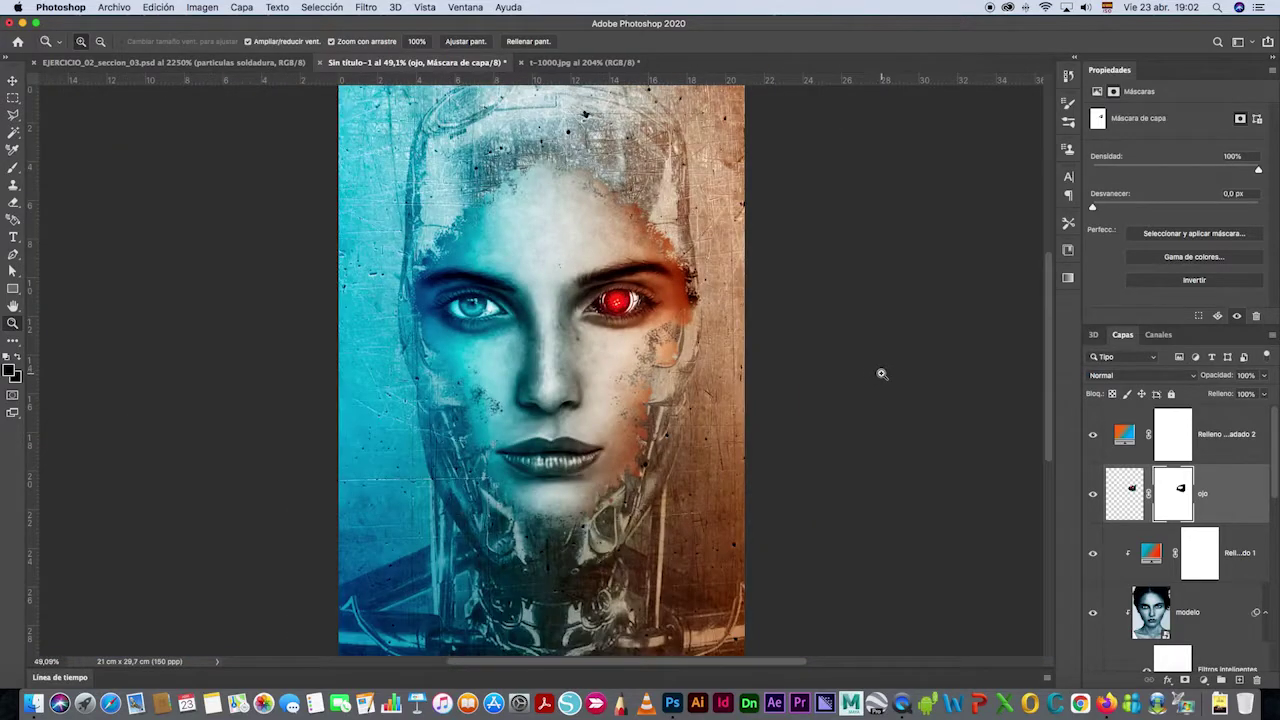
{"action": "left_click", "coordinate": [614, 318]}
{"action": "left_click", "coordinate": [570, 337]}
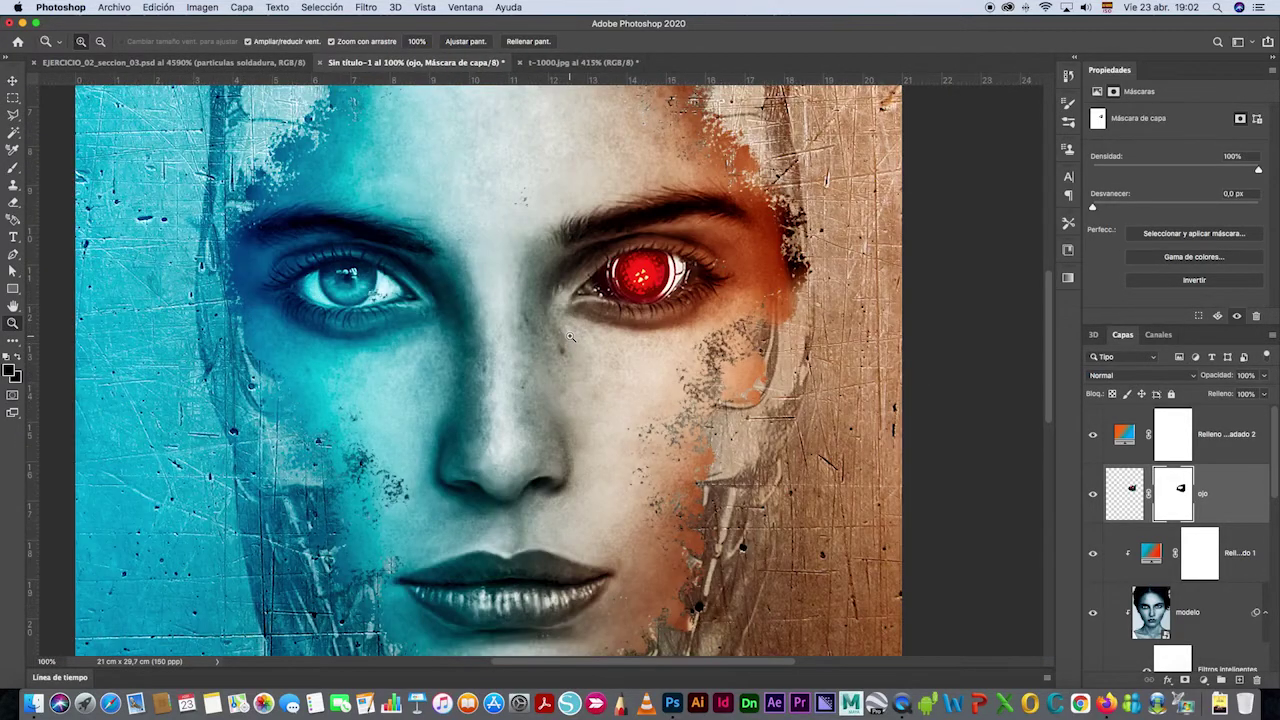
{"action": "left_click", "coordinate": [647, 288]}
{"action": "left_click", "coordinate": [638, 286]}
{"action": "scroll", "coordinate": [640, 276], "scroll_direction": "up", "scroll_amount": 2}
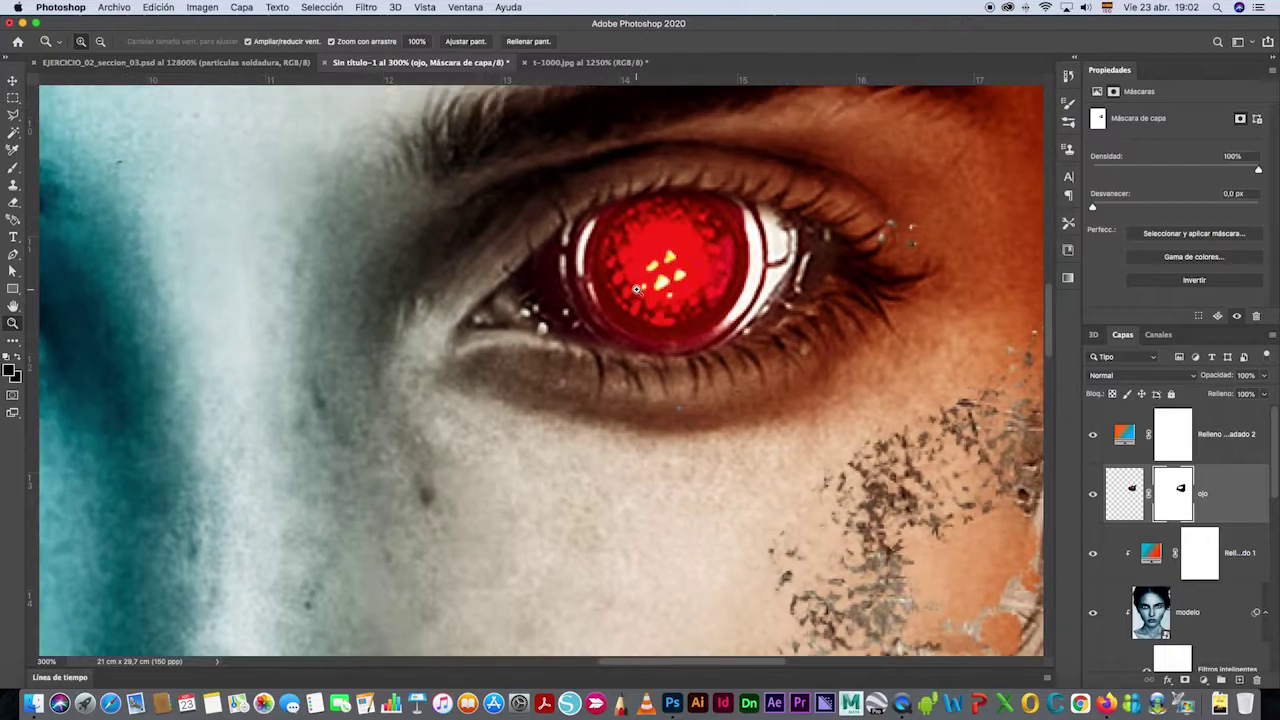
{"action": "right_click", "coordinate": [643, 272]}
{"action": "left_click", "coordinate": [665, 276]}
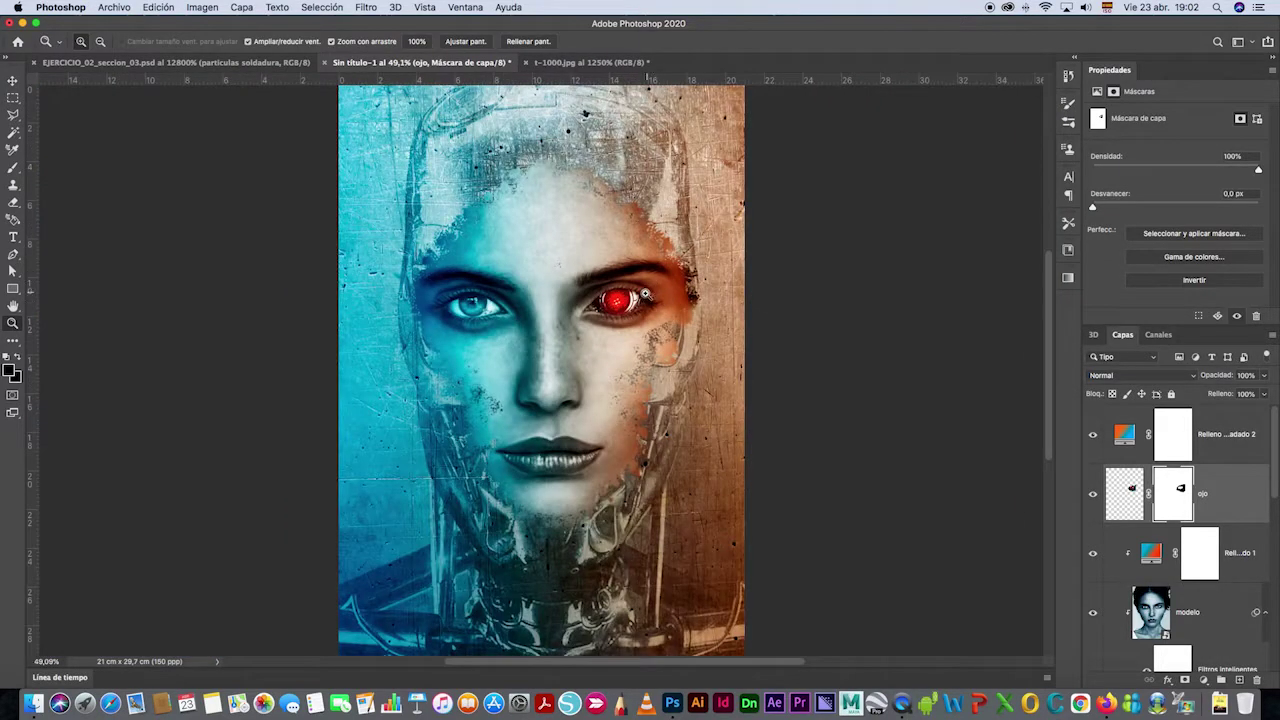
{"action": "left_click", "coordinate": [613, 302]}
{"action": "left_click", "coordinate": [613, 302]}
{"action": "left_click", "coordinate": [613, 302]}
{"action": "scroll", "coordinate": [767, 344], "scroll_direction": "up", "scroll_amount": 2}
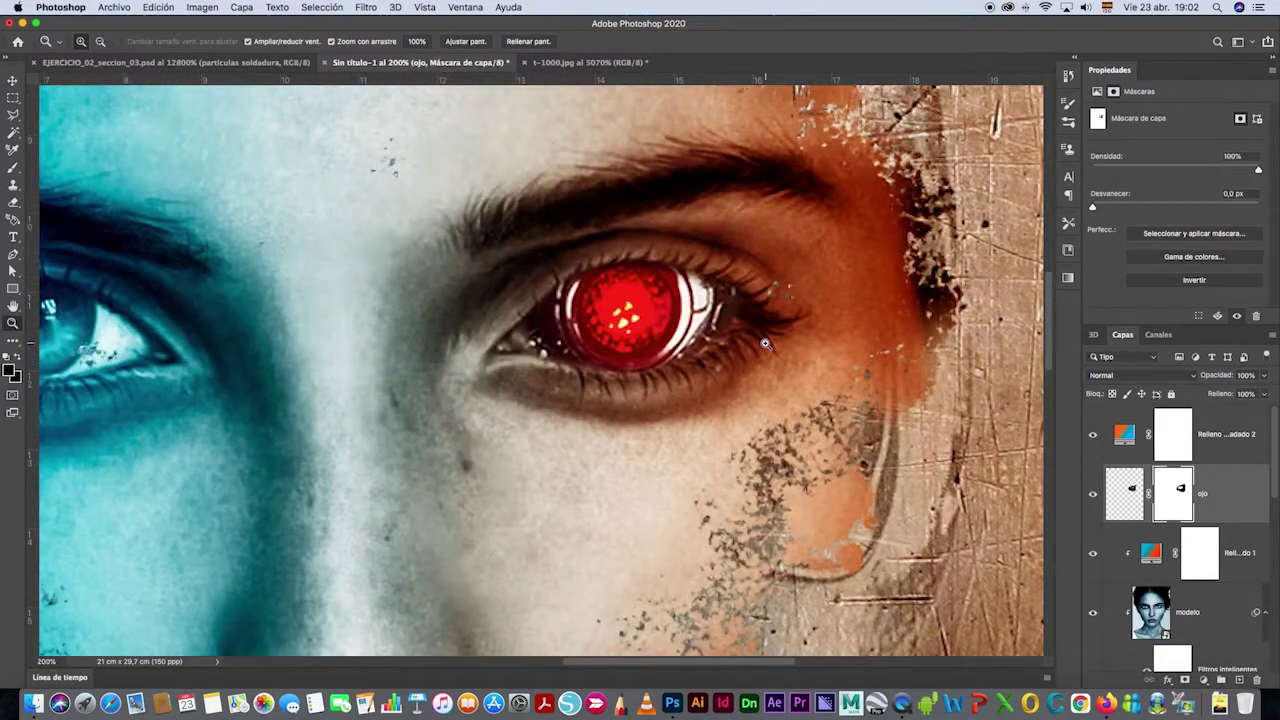
Brighten the robot eye on the ojo layer itself, not its mask, with an image adjustment.
{"action": "left_click", "coordinate": [1124, 507]}
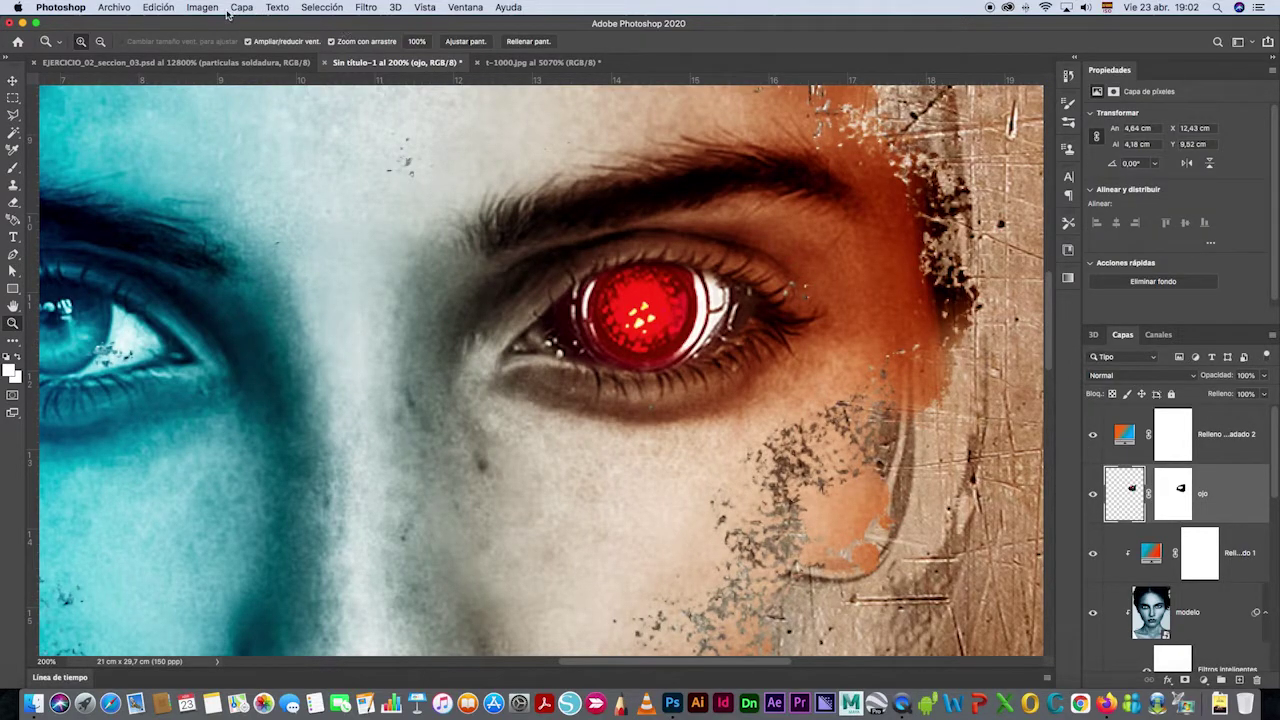
{"action": "left_click", "coordinate": [203, 8]}
{"action": "mouse_move", "coordinate": [218, 45]}
{"action": "left_click", "coordinate": [428, 56]}
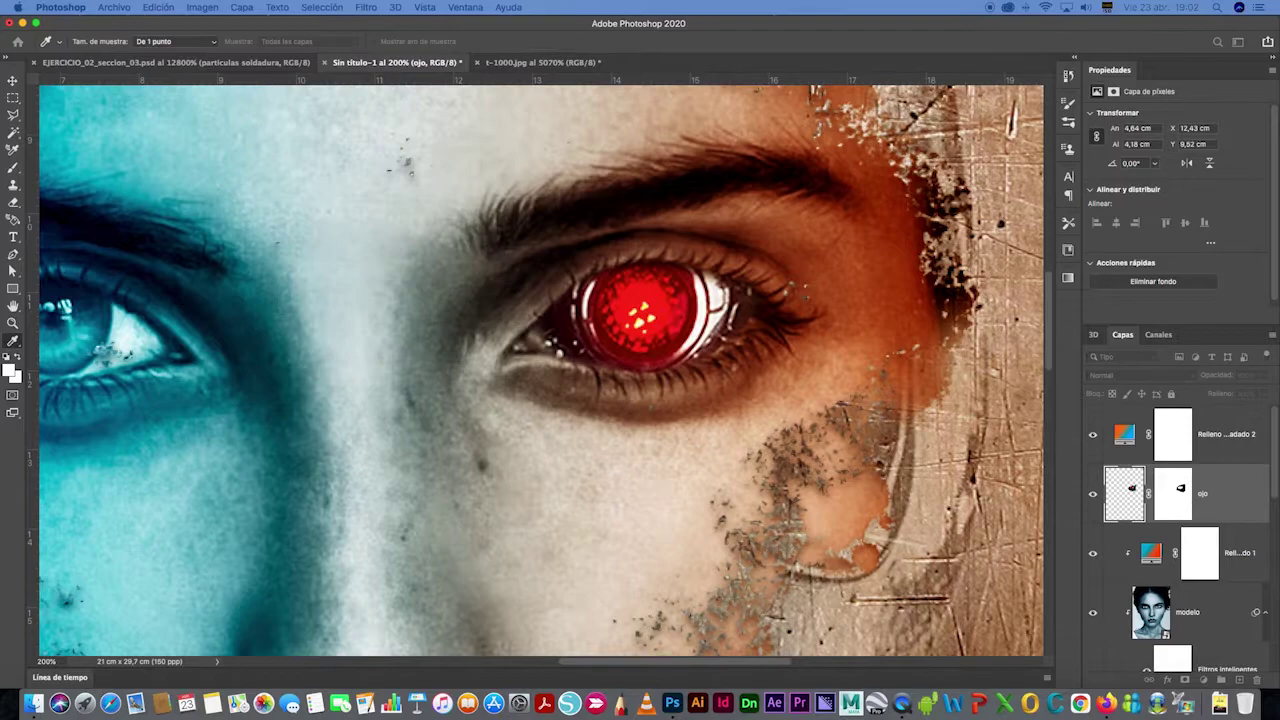
{"action": "left_click", "coordinate": [203, 8]}
{"action": "left_click", "coordinate": [400, 45]}
{"action": "left_click_drag", "start_coordinate": [828, 498], "coordinate": [276, 472]}
{"action": "left_click_drag", "start_coordinate": [274, 508], "coordinate": [314, 540]}
{"action": "left_click_drag", "start_coordinate": [287, 508], "coordinate": [277, 508]}
{"action": "left_click", "coordinate": [391, 494]}
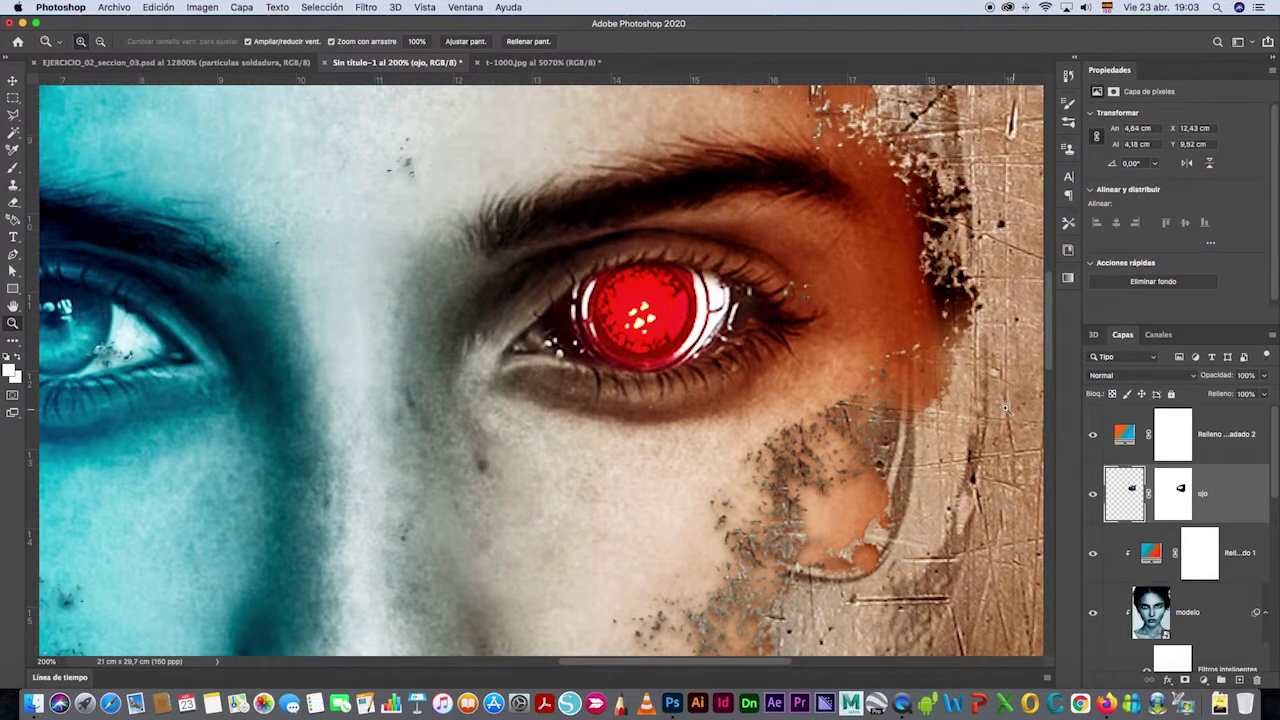
Add an outer glow (Resplandor exterior) layer style to the ojo layer.
{"action": "double_click", "coordinate": [1115, 508]}
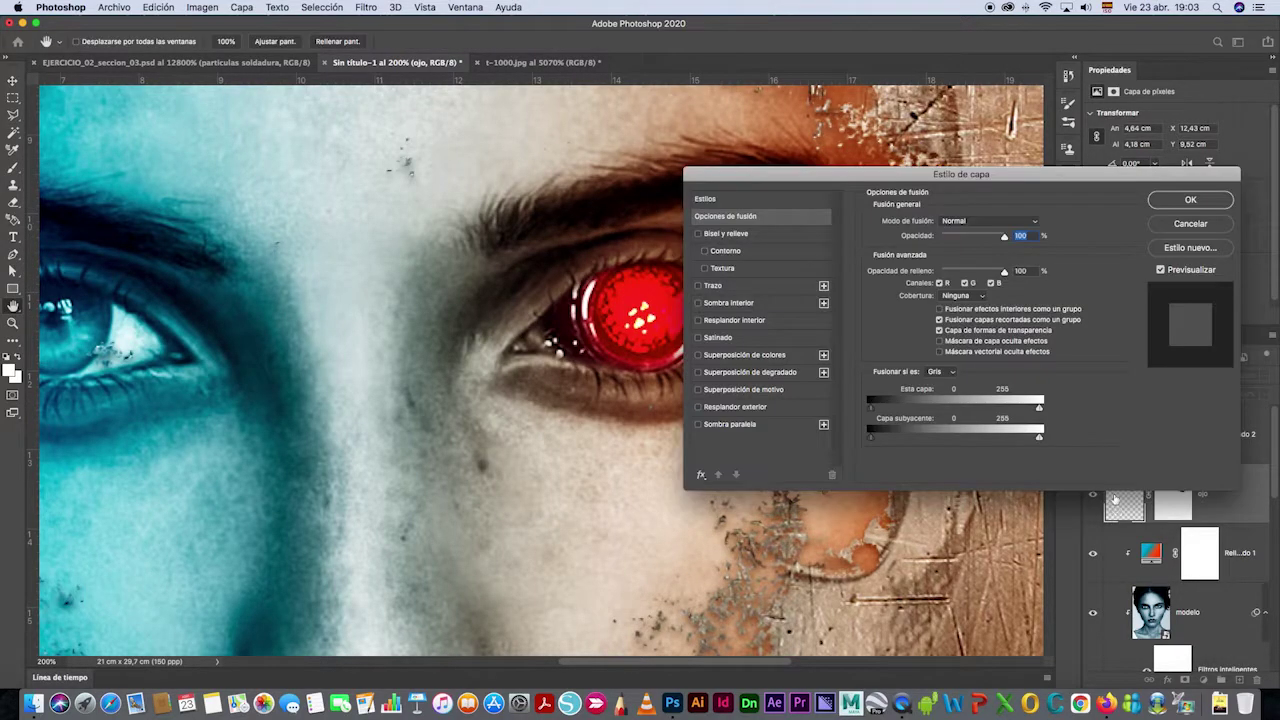
{"action": "left_click_drag", "start_coordinate": [922, 181], "coordinate": [862, 218]}
{"action": "left_click_drag", "start_coordinate": [566, 300], "coordinate": [381, 318]}
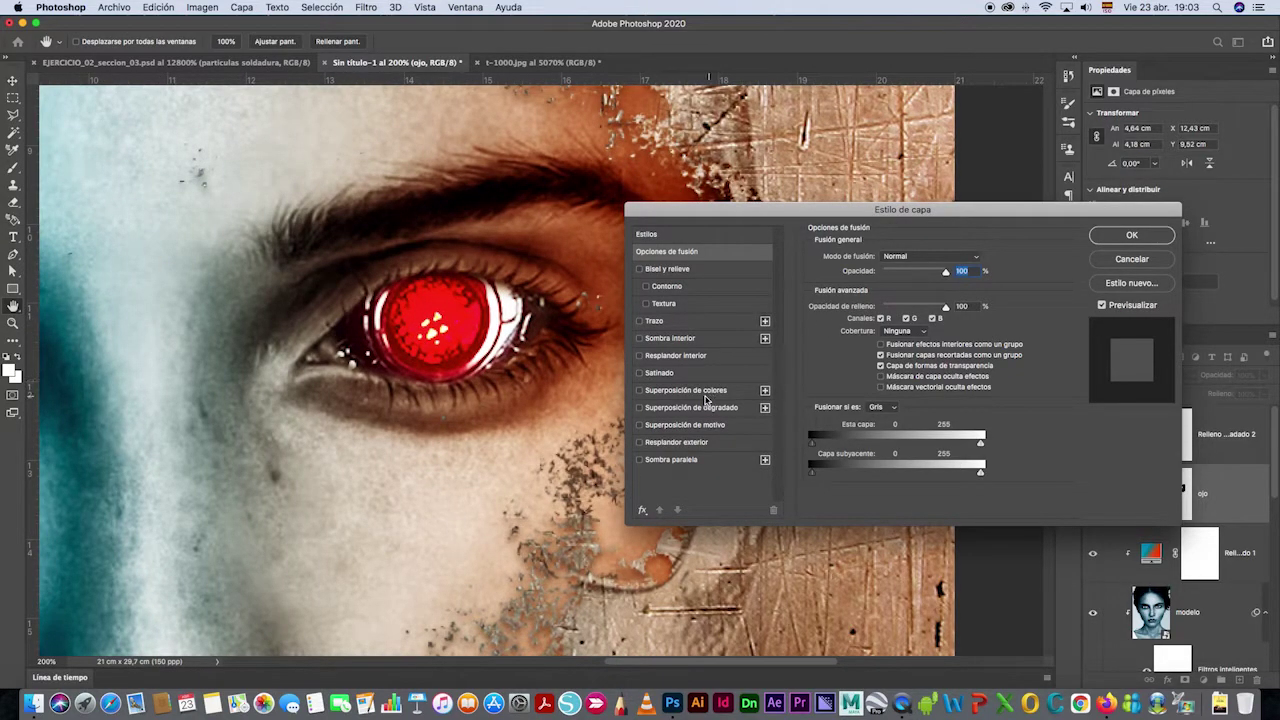
{"action": "left_click", "coordinate": [666, 443]}
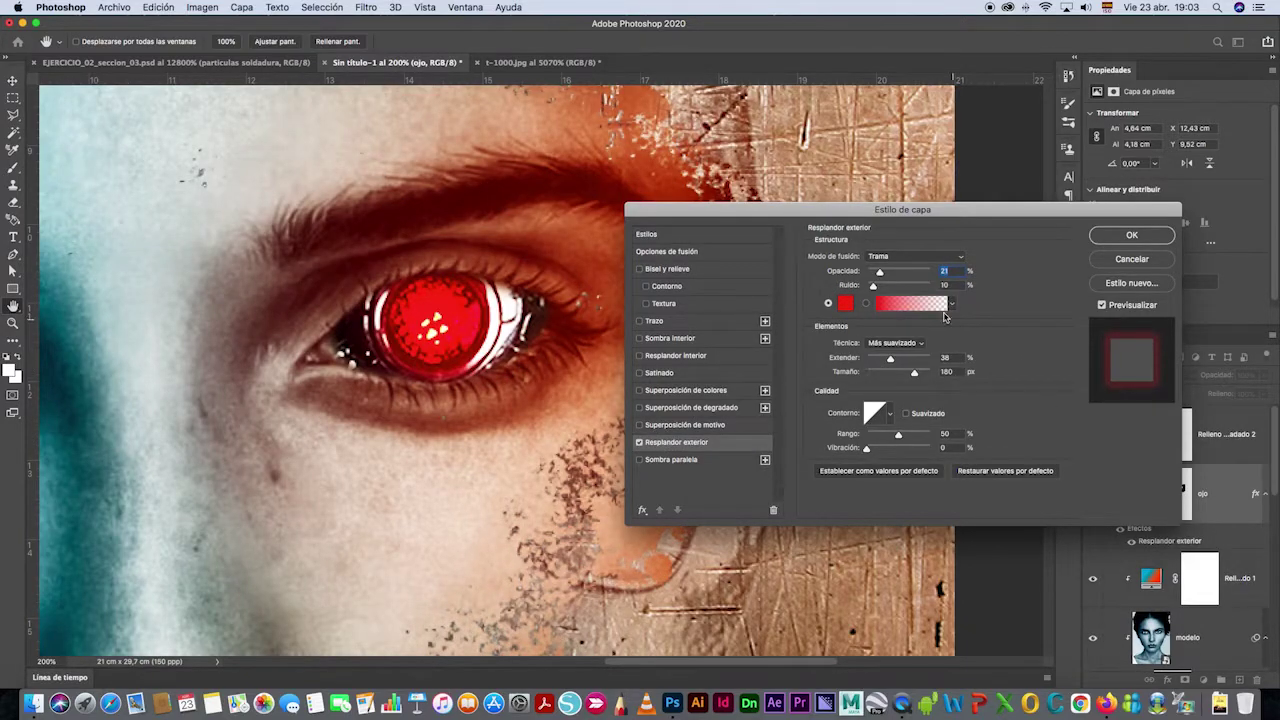
Colour the outer glow with red sampled from the robot iris and adjust its opacity, spread and size.
{"action": "left_click_drag", "start_coordinate": [879, 273], "coordinate": [873, 273]}
{"action": "left_click", "coordinate": [848, 305]}
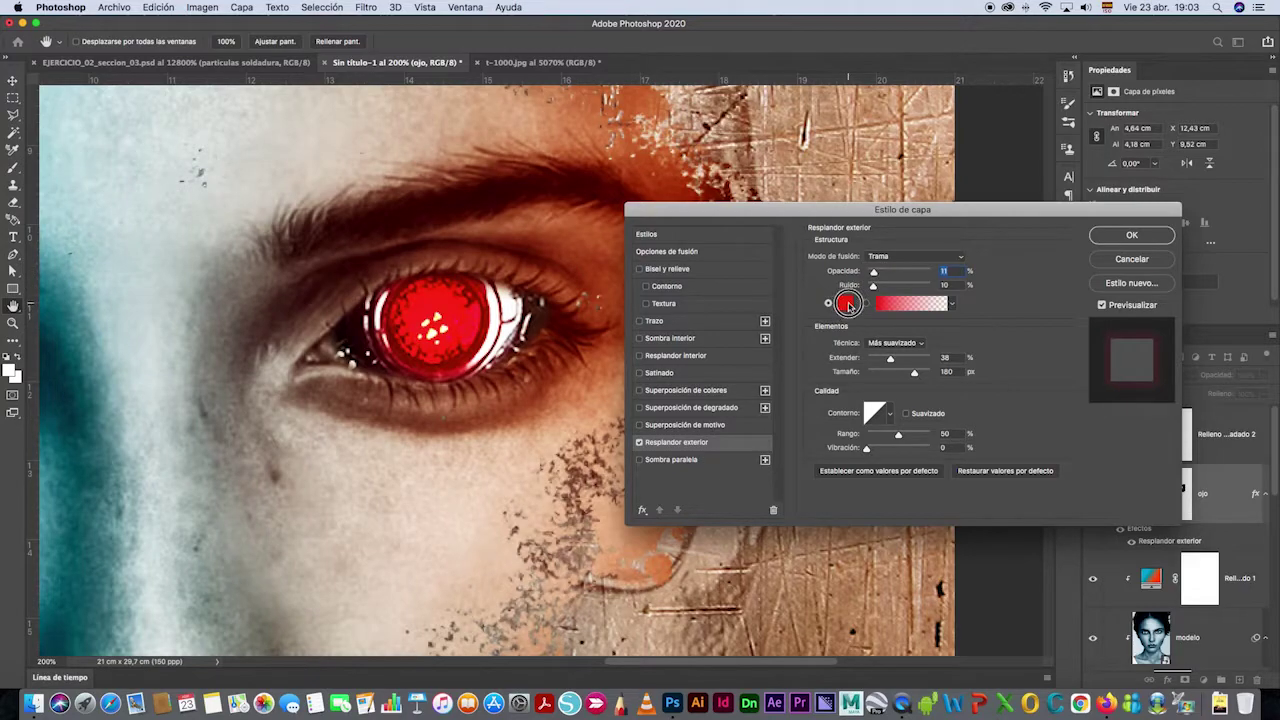
{"action": "left_click", "coordinate": [450, 320]}
{"action": "left_click", "coordinate": [1132, 232]}
{"action": "left_click_drag", "start_coordinate": [875, 278], "coordinate": [876, 275]}
{"action": "left_click_drag", "start_coordinate": [890, 358], "coordinate": [918, 375]}
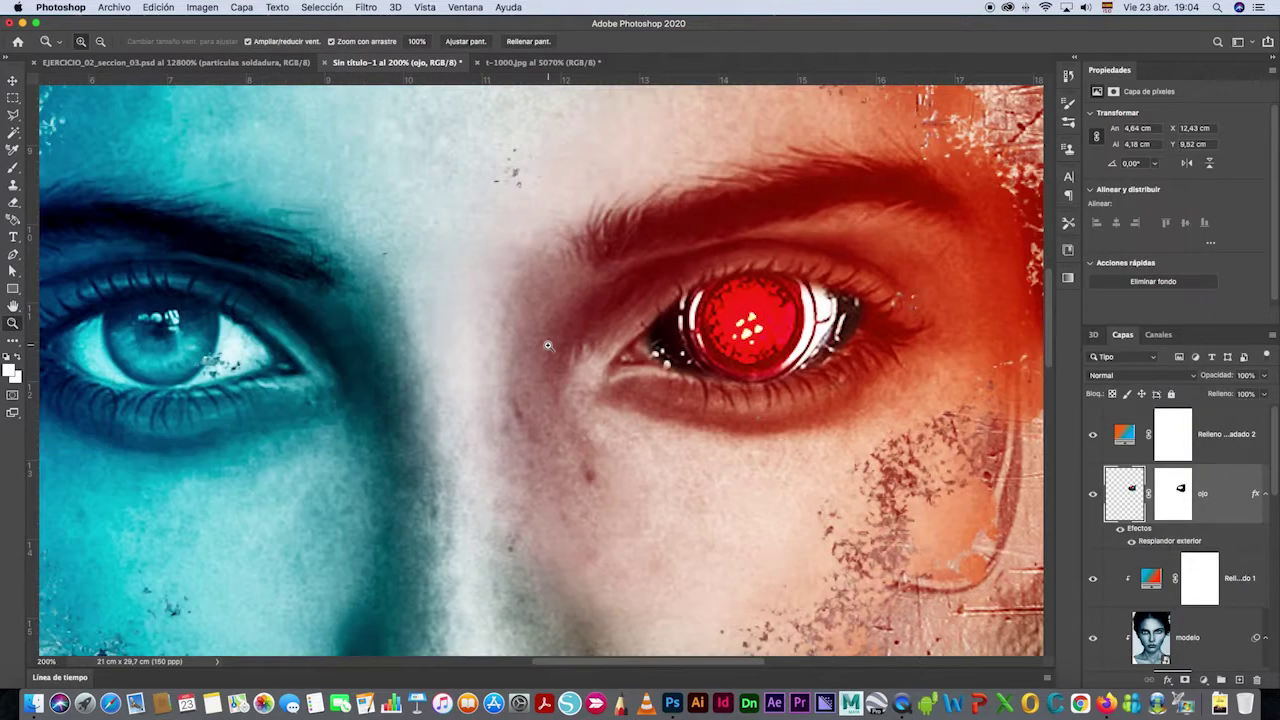
Examine the red eye glow within the whole poster and across the face at 100% zoom.
{"action": "right_click", "coordinate": [548, 345]}
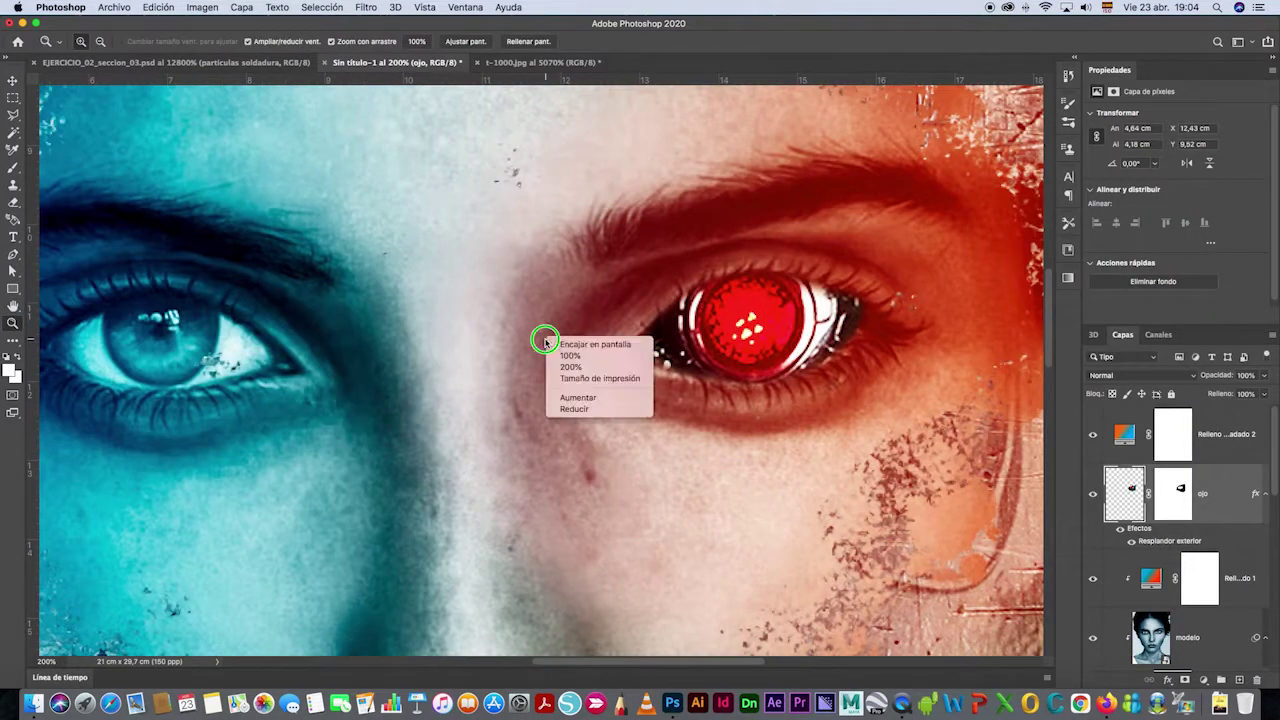
{"action": "left_click", "coordinate": [569, 342]}
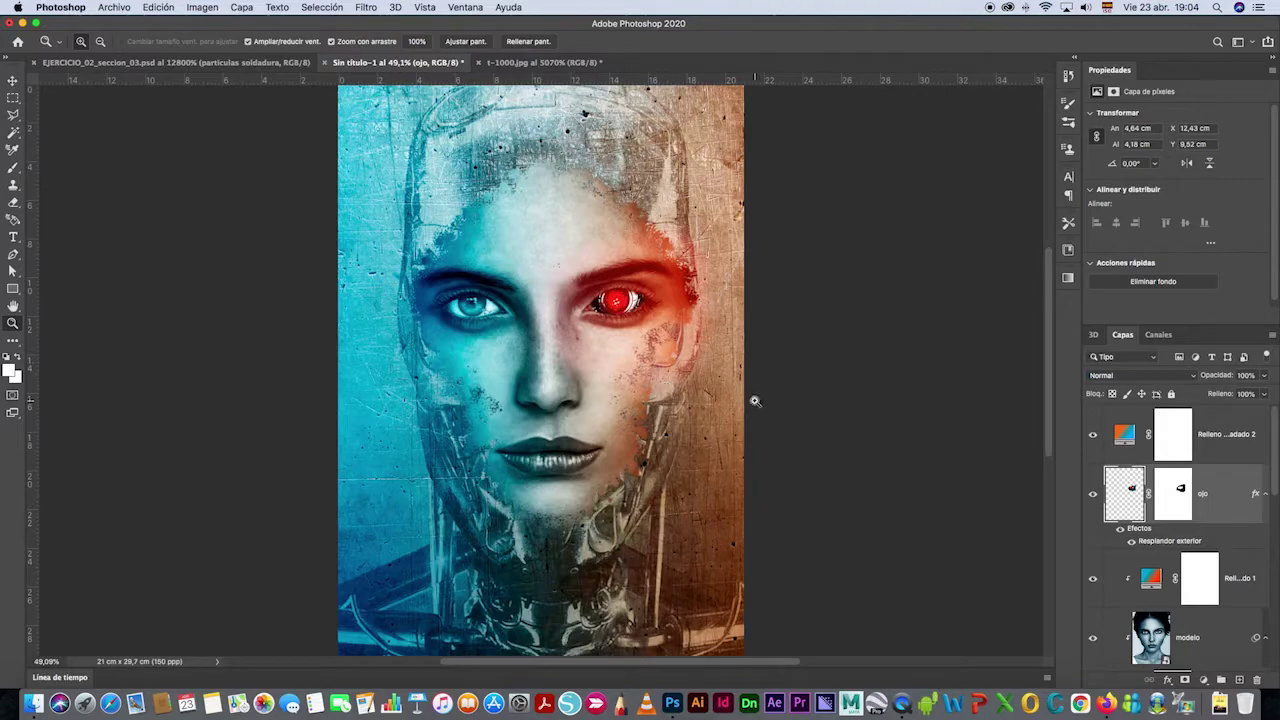
{"action": "left_click", "coordinate": [577, 322]}
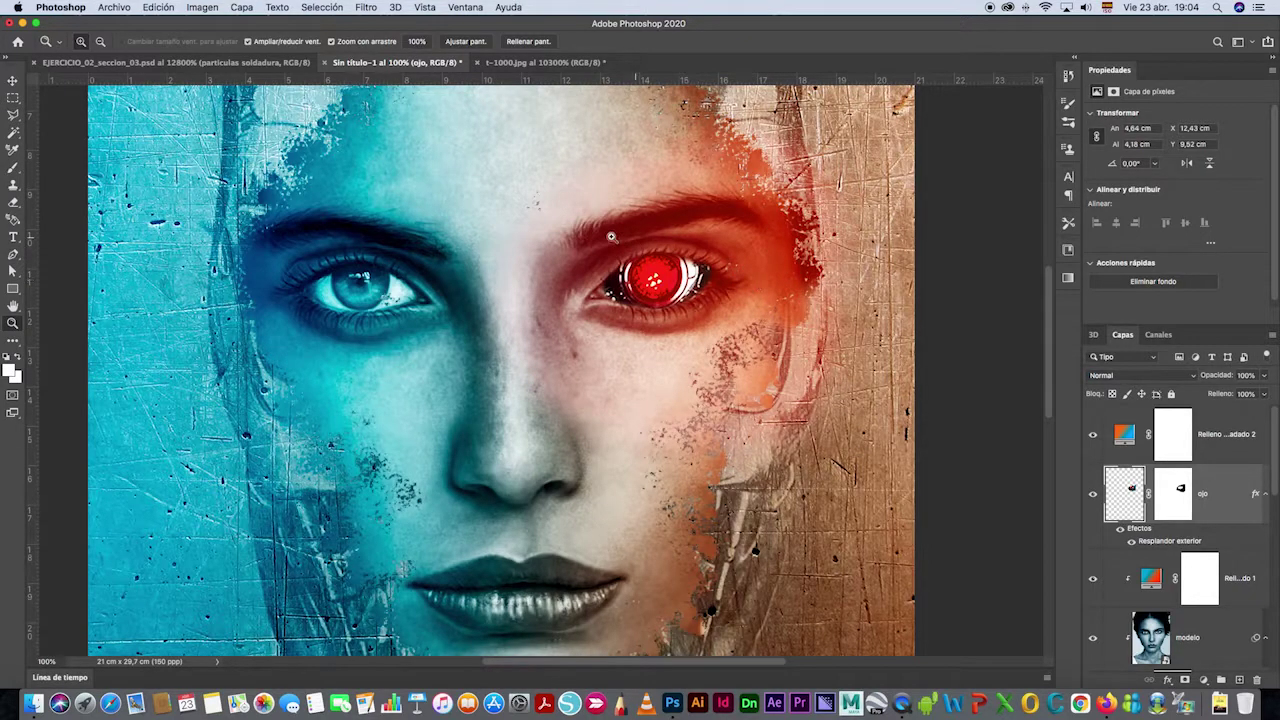
{"action": "scroll", "coordinate": [703, 228], "scroll_direction": "down", "scroll_amount": 5}
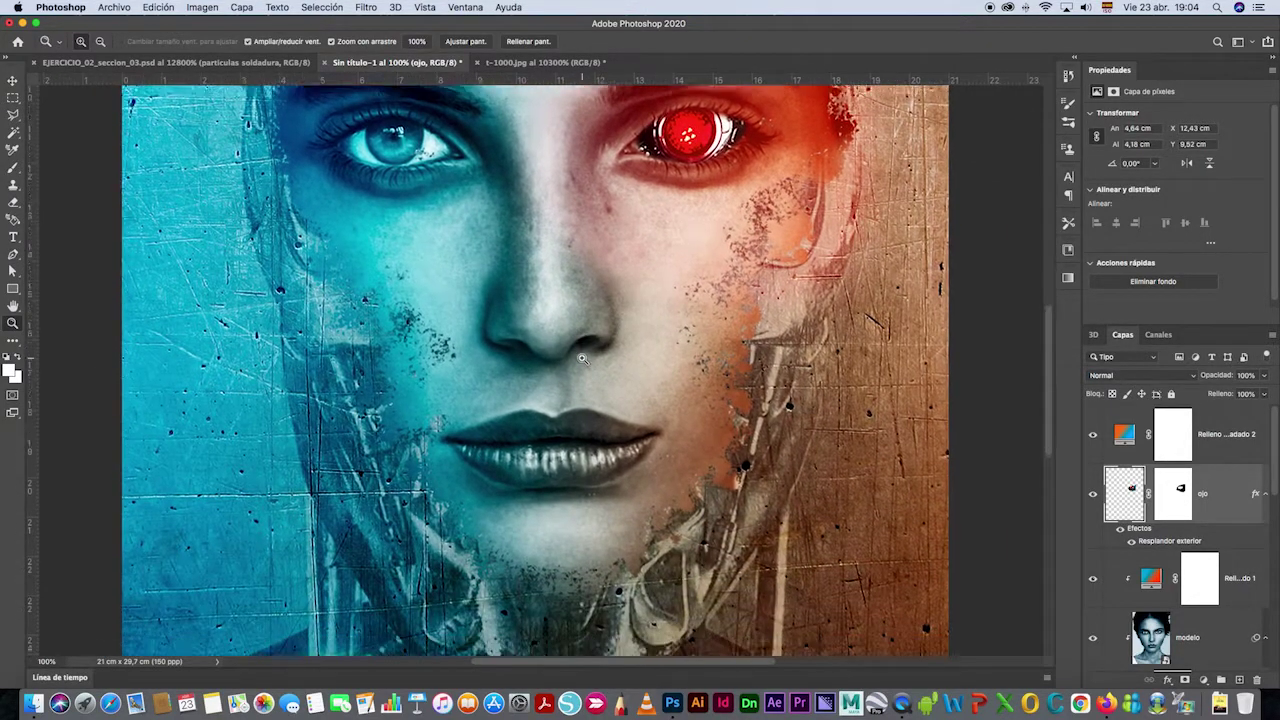
{"action": "scroll", "coordinate": [582, 358], "scroll_direction": "up", "scroll_amount": 7}
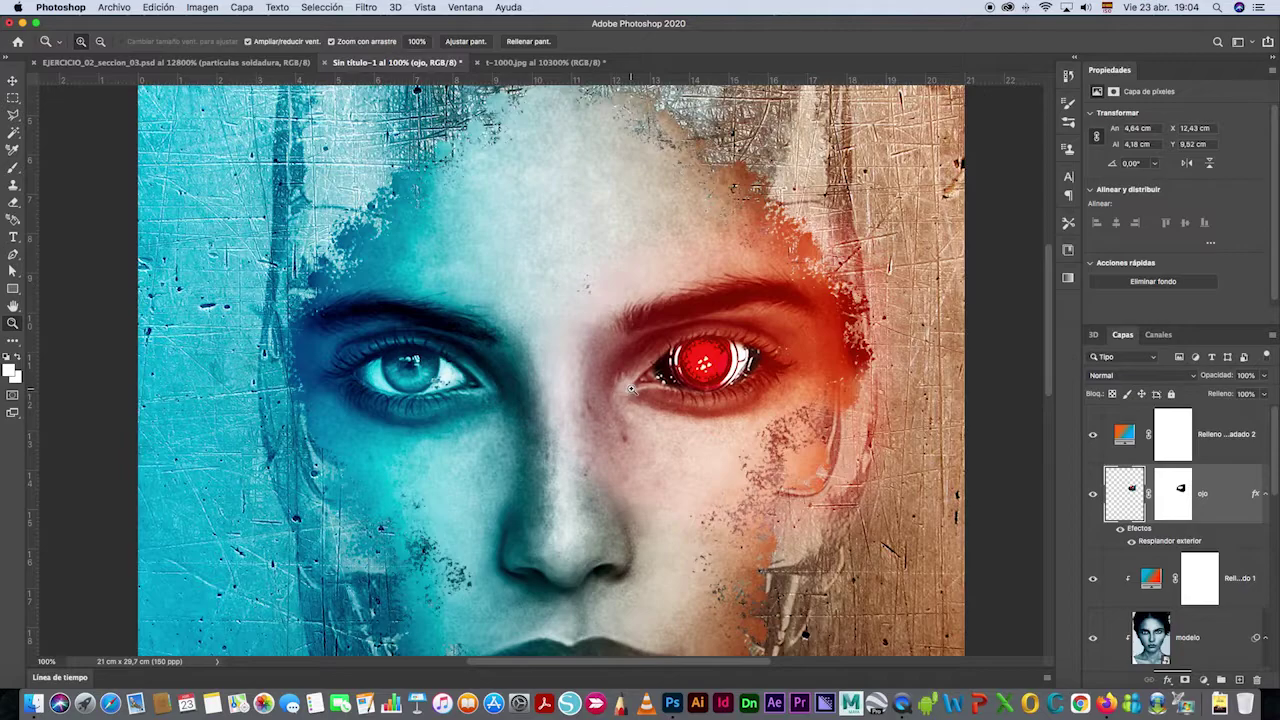
{"action": "scroll", "coordinate": [631, 388], "scroll_direction": "up", "scroll_amount": 4}
{"action": "scroll", "coordinate": [631, 388], "scroll_direction": "down", "scroll_amount": 12}
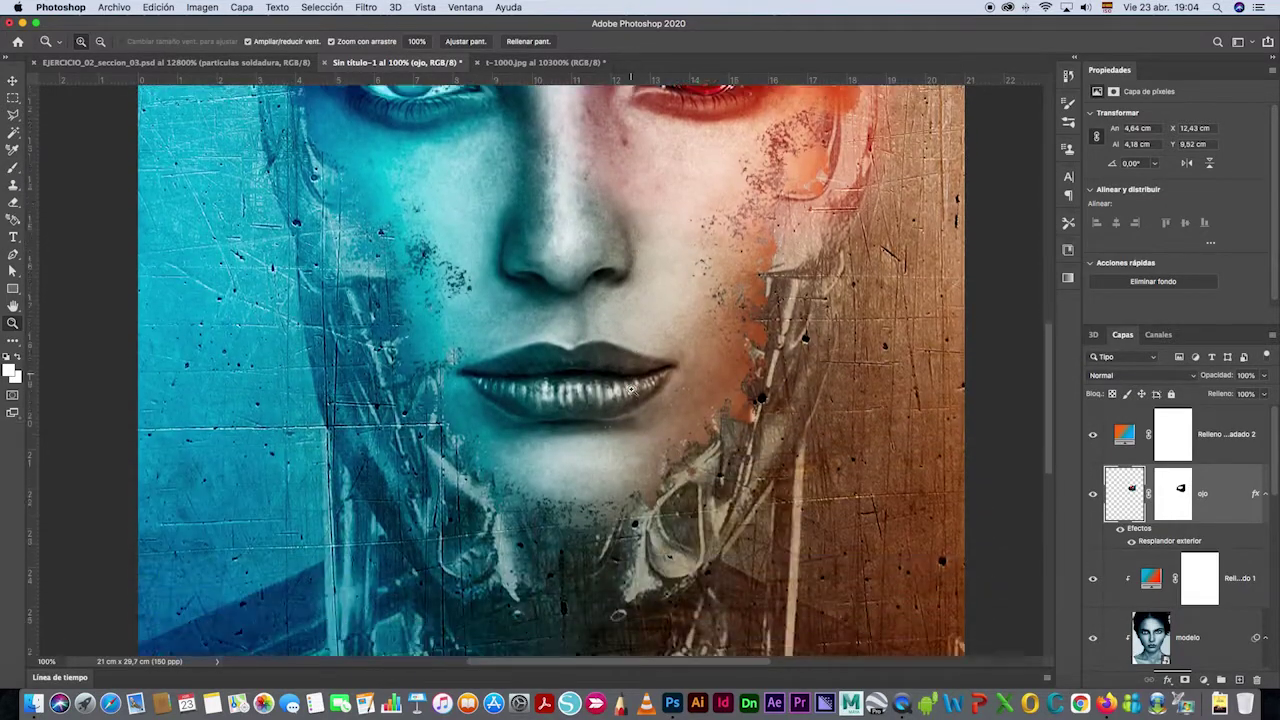
{"action": "scroll", "coordinate": [631, 388], "scroll_direction": "down", "scroll_amount": 2}
{"action": "scroll", "coordinate": [631, 388], "scroll_direction": "up", "scroll_amount": 5}
{"action": "scroll", "coordinate": [631, 388], "scroll_direction": "left", "scroll_amount": 2}
{"action": "right_click", "coordinate": [634, 318]}
{"action": "left_click", "coordinate": [640, 322]}
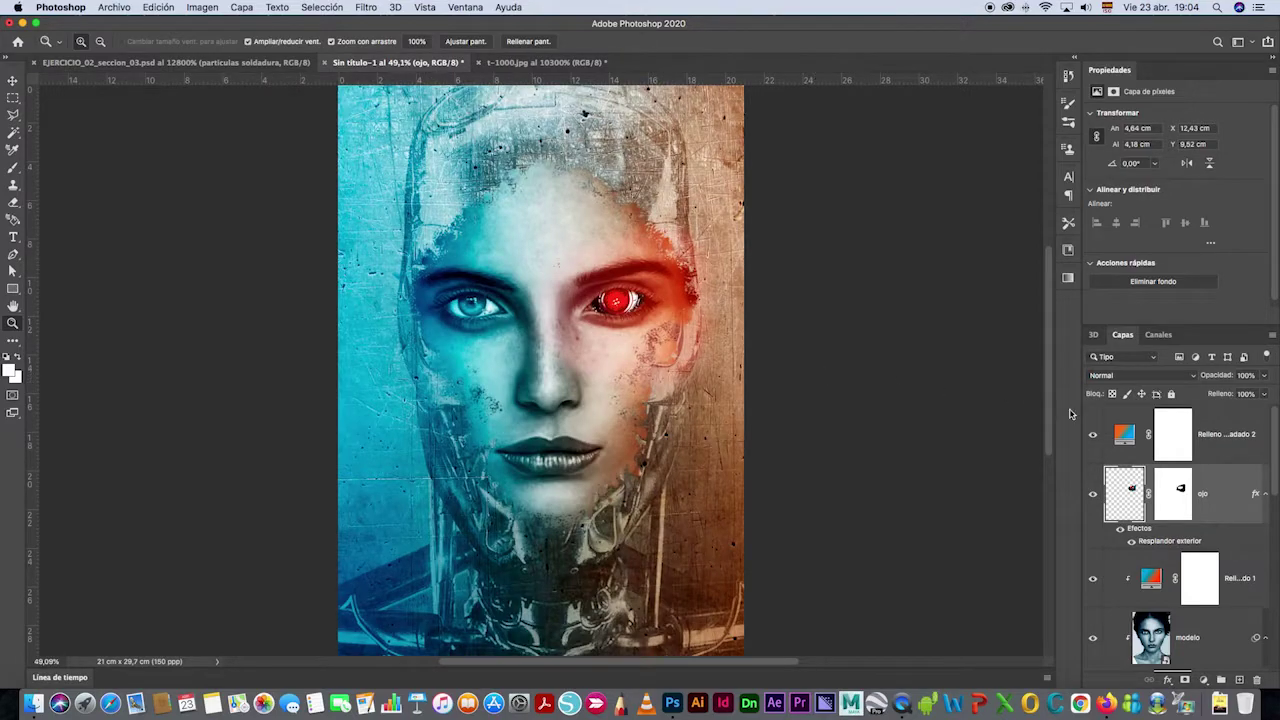
Place the embedded metal textura image above Relleno degradado 2 and fit it over the whole poster at about 88% scale.
{"action": "left_click", "coordinate": [1124, 432]}
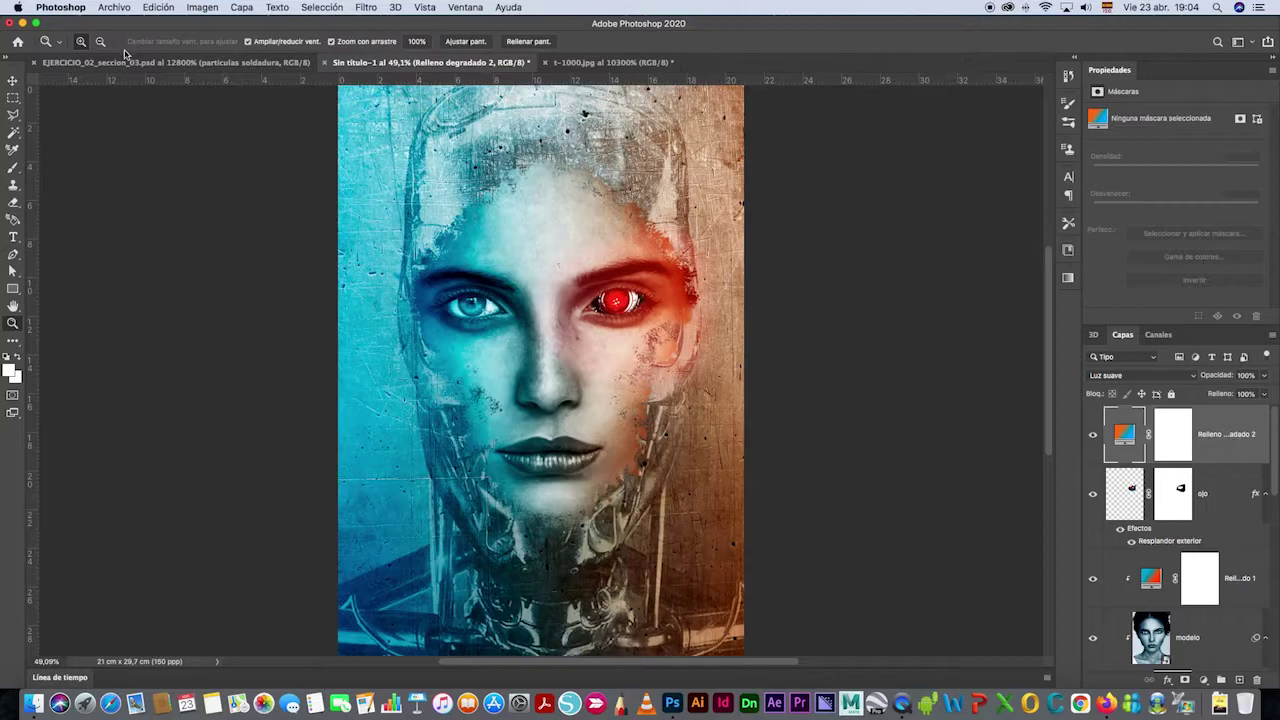
{"action": "left_click", "coordinate": [114, 7]}
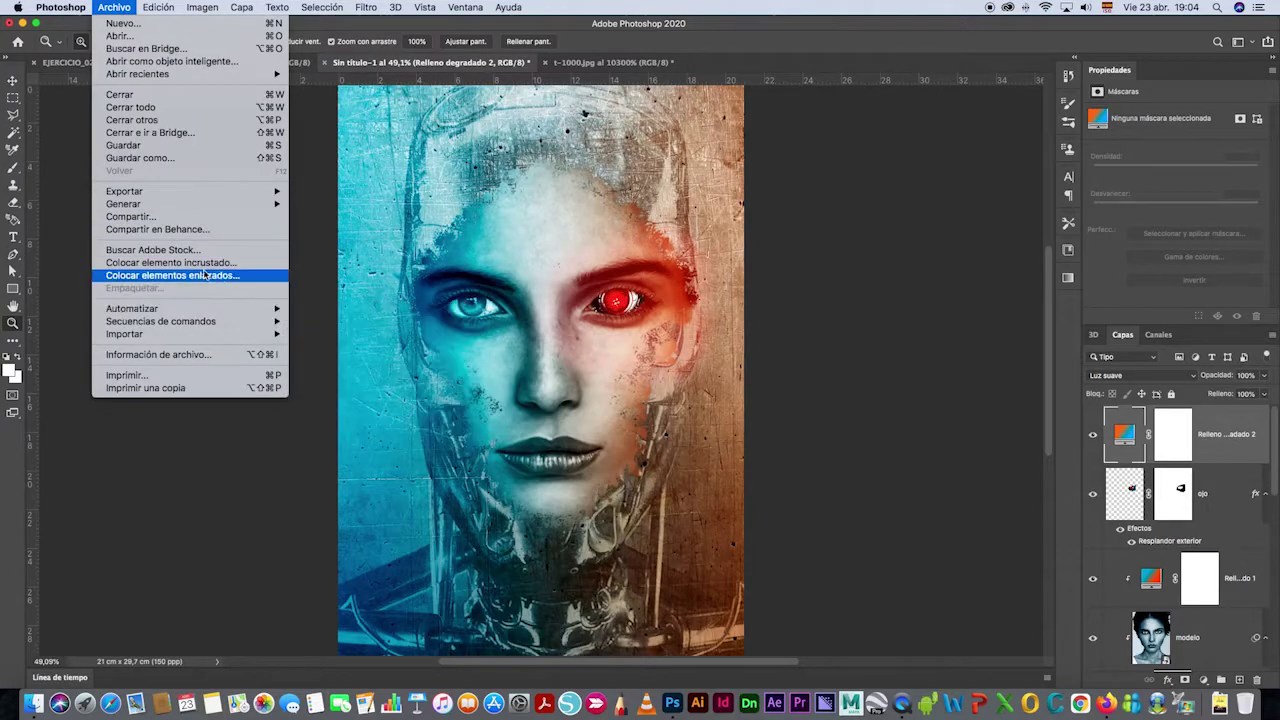
{"action": "left_click", "coordinate": [601, 329]}
{"action": "left_click", "coordinate": [855, 334]}
{"action": "left_click", "coordinate": [1052, 639]}
{"action": "left_click_drag", "start_coordinate": [743, 526], "coordinate": [727, 77]}
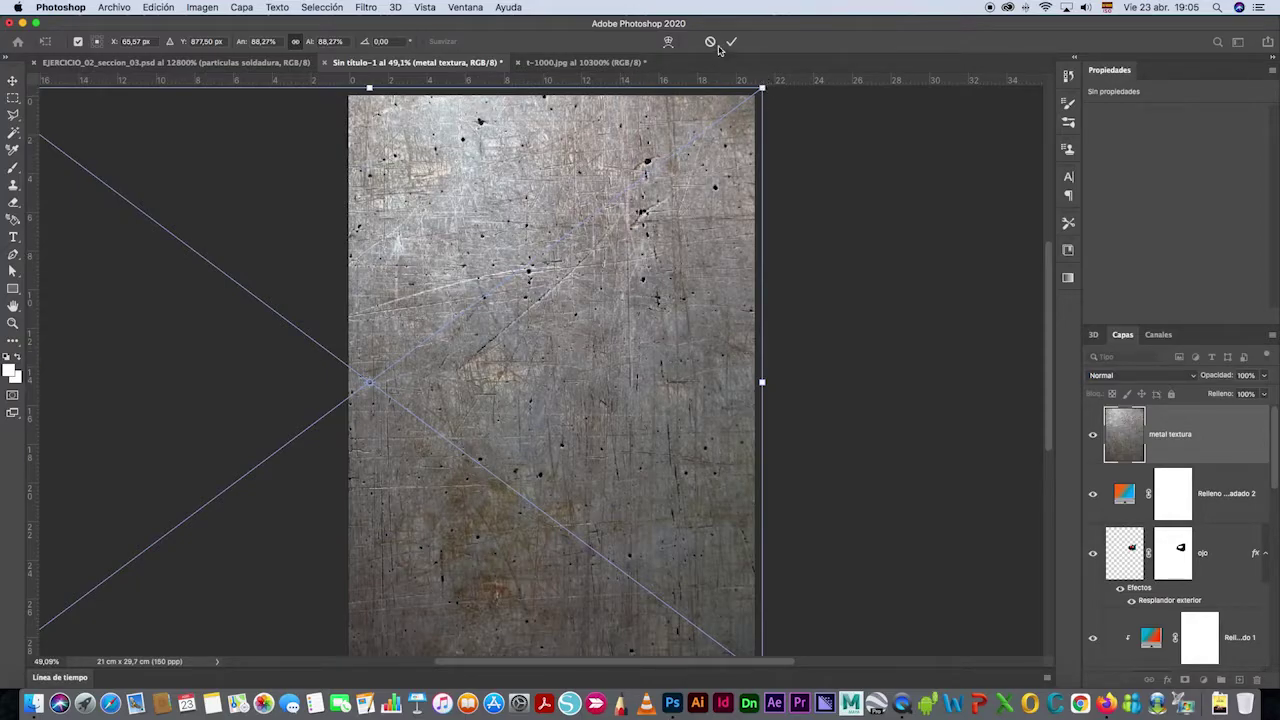
{"action": "left_click", "coordinate": [731, 42]}
Blend the metal textura layer with Luz suave and move it between Relleno degradado 2 and ojo.
{"action": "left_click", "coordinate": [1140, 375]}
{"action": "left_click", "coordinate": [1215, 518]}
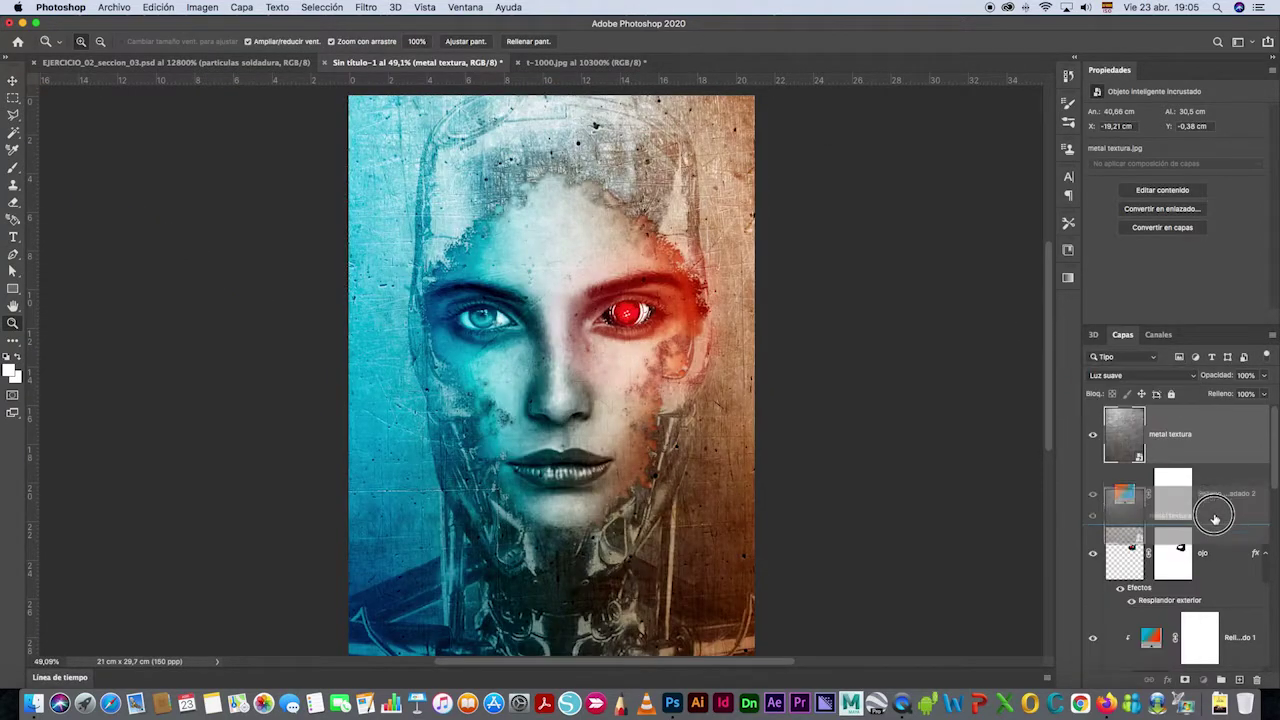
{"action": "left_click_drag", "start_coordinate": [1215, 518], "coordinate": [1215, 520]}
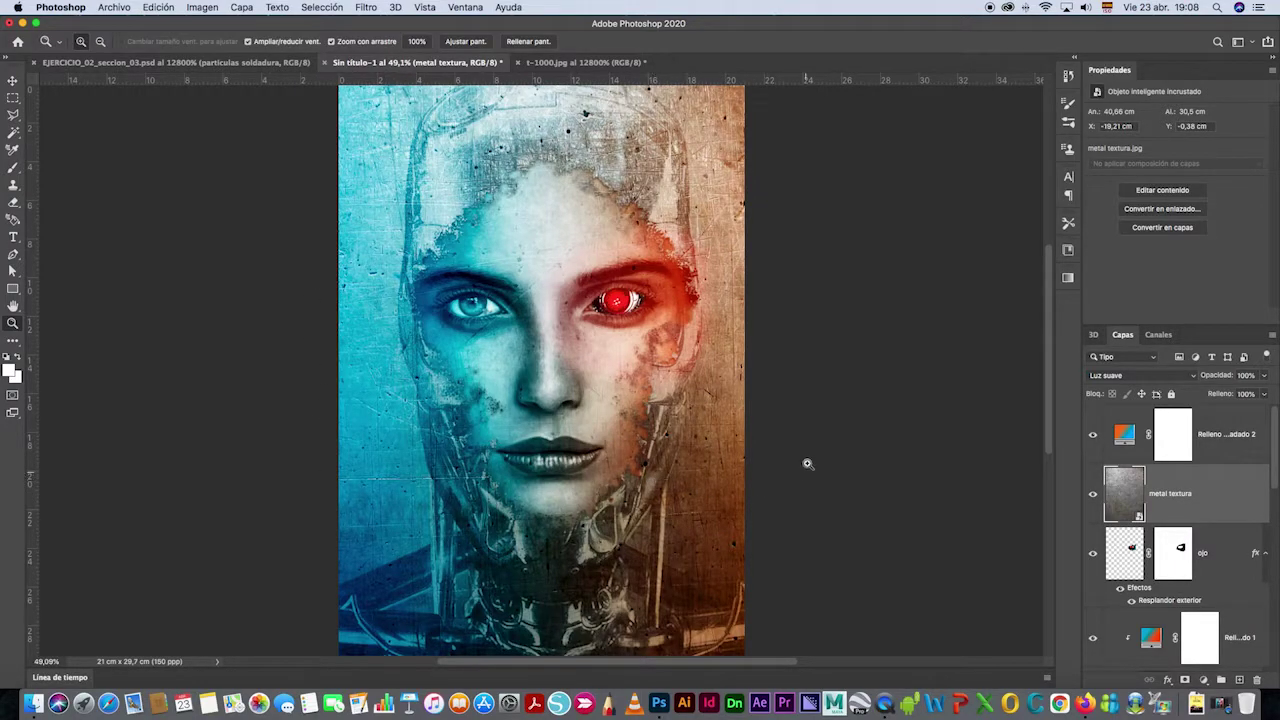
Place the embedded T2 logo about 4 cm wide at the poster's lower centre and blend it in Trama mode.
{"action": "left_click", "coordinate": [113, 7]}
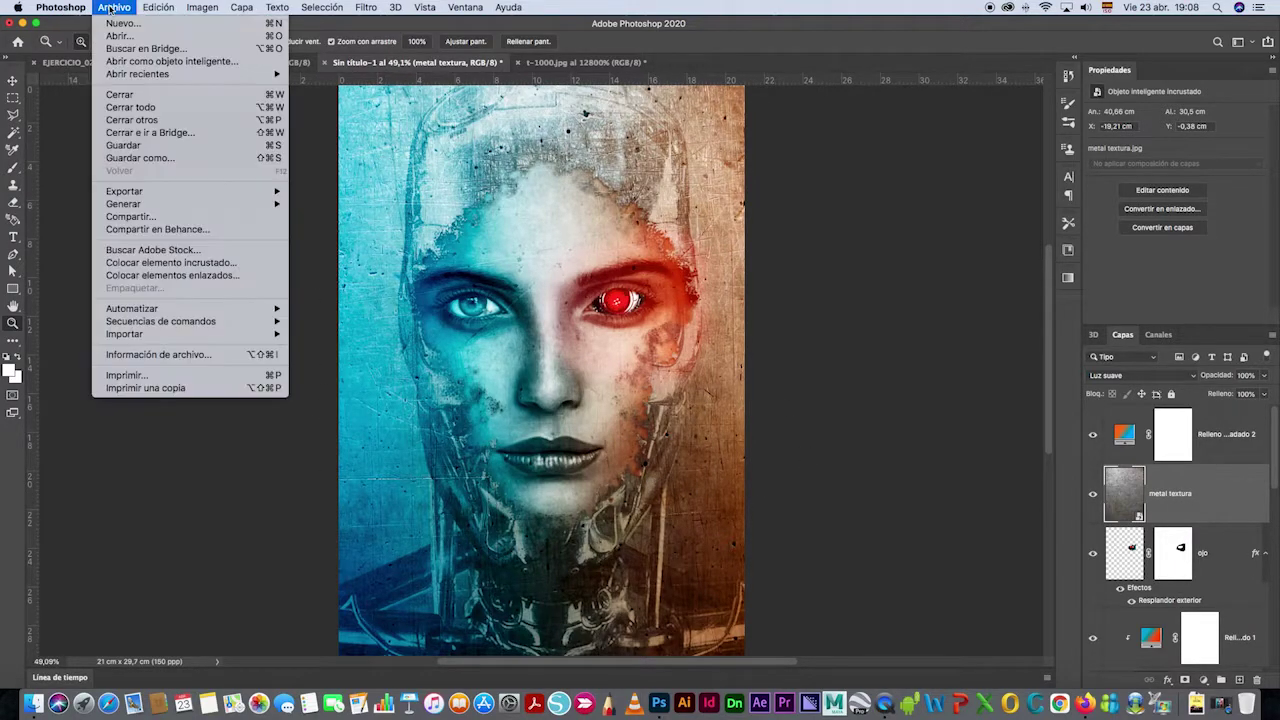
{"action": "left_click", "coordinate": [171, 262]}
{"action": "double_click", "coordinate": [774, 380]}
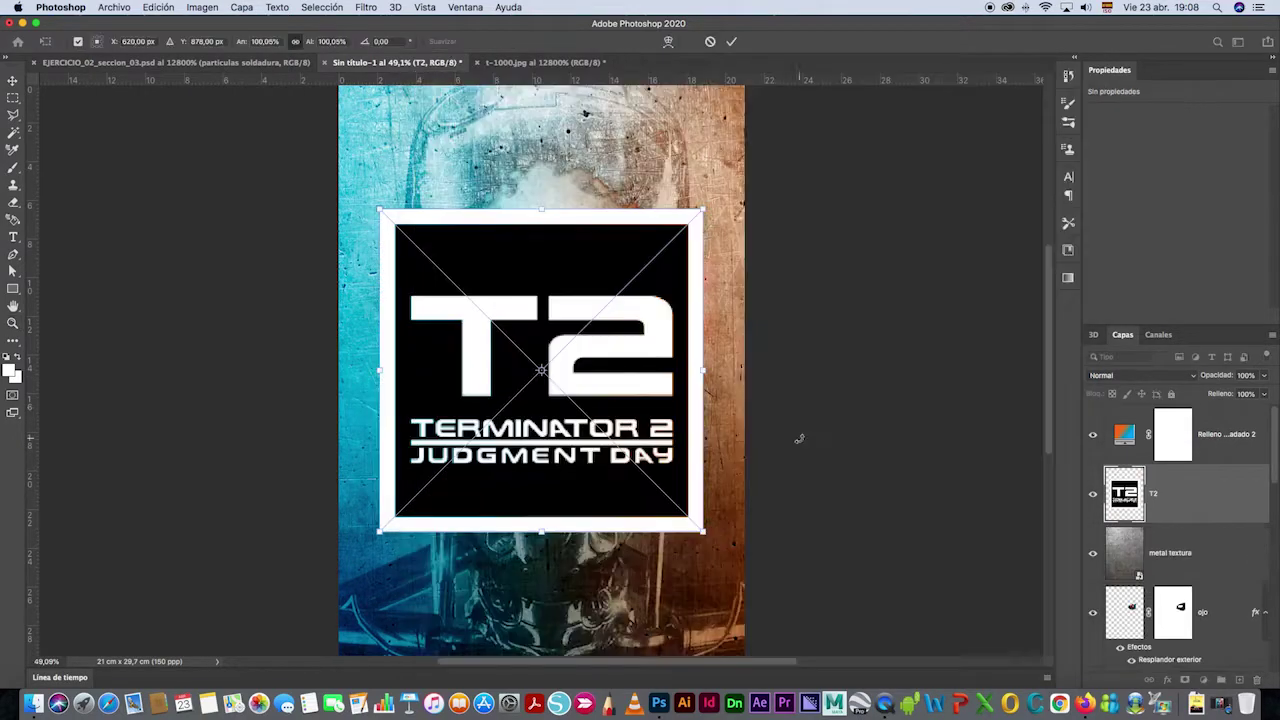
{"action": "left_click_drag", "start_coordinate": [388, 216], "coordinate": [604, 477]}
{"action": "left_click_drag", "start_coordinate": [676, 495], "coordinate": [566, 576]}
{"action": "key", "text": "Return"}
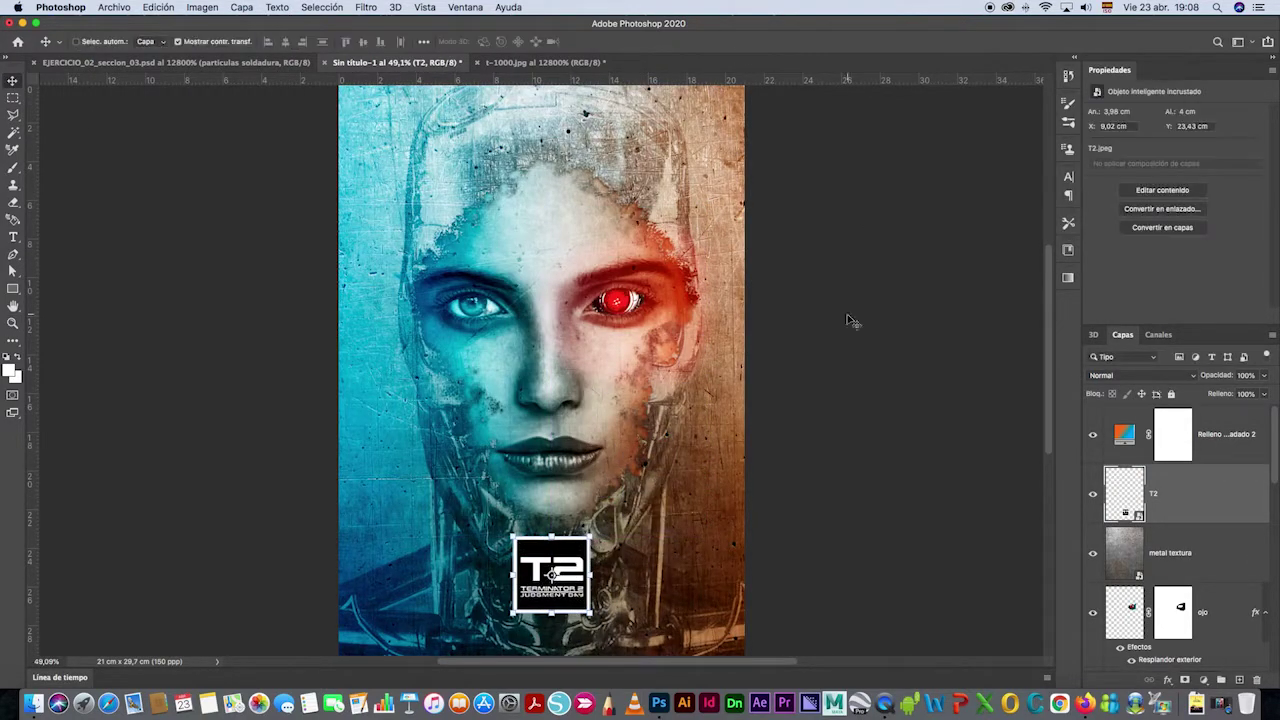
{"action": "left_click", "coordinate": [1191, 381]}
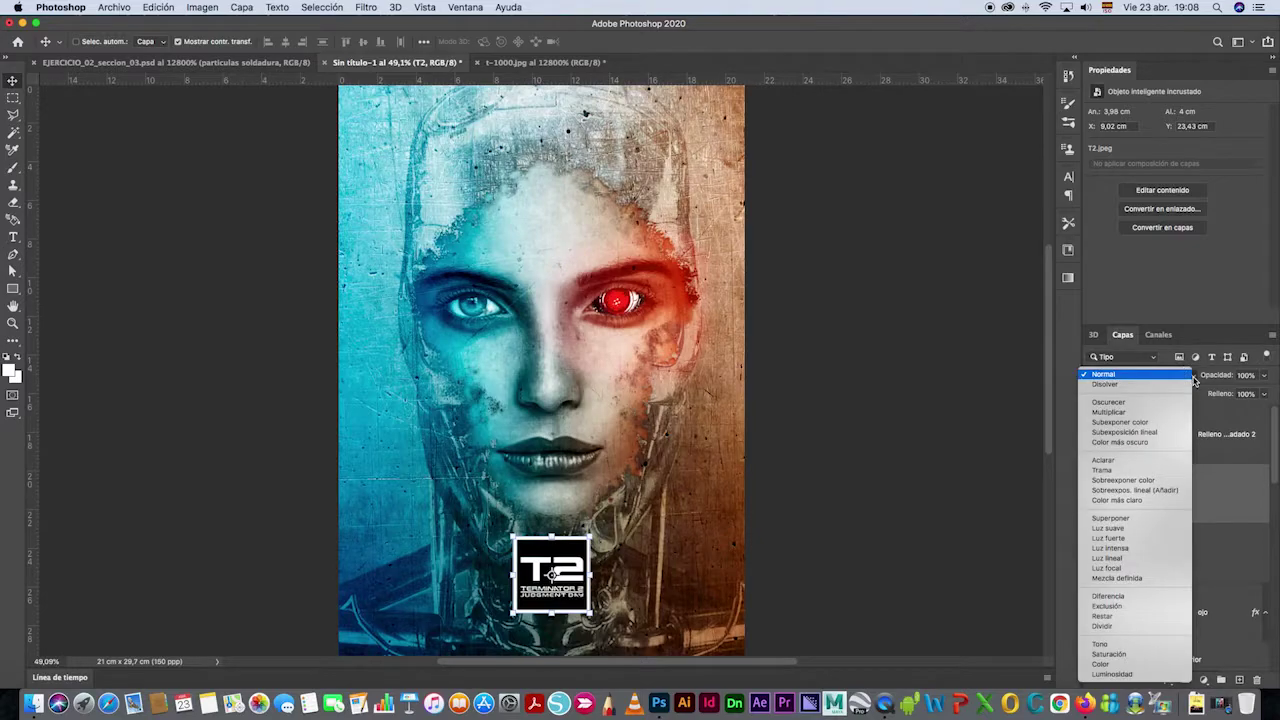
{"action": "left_click", "coordinate": [1114, 470]}
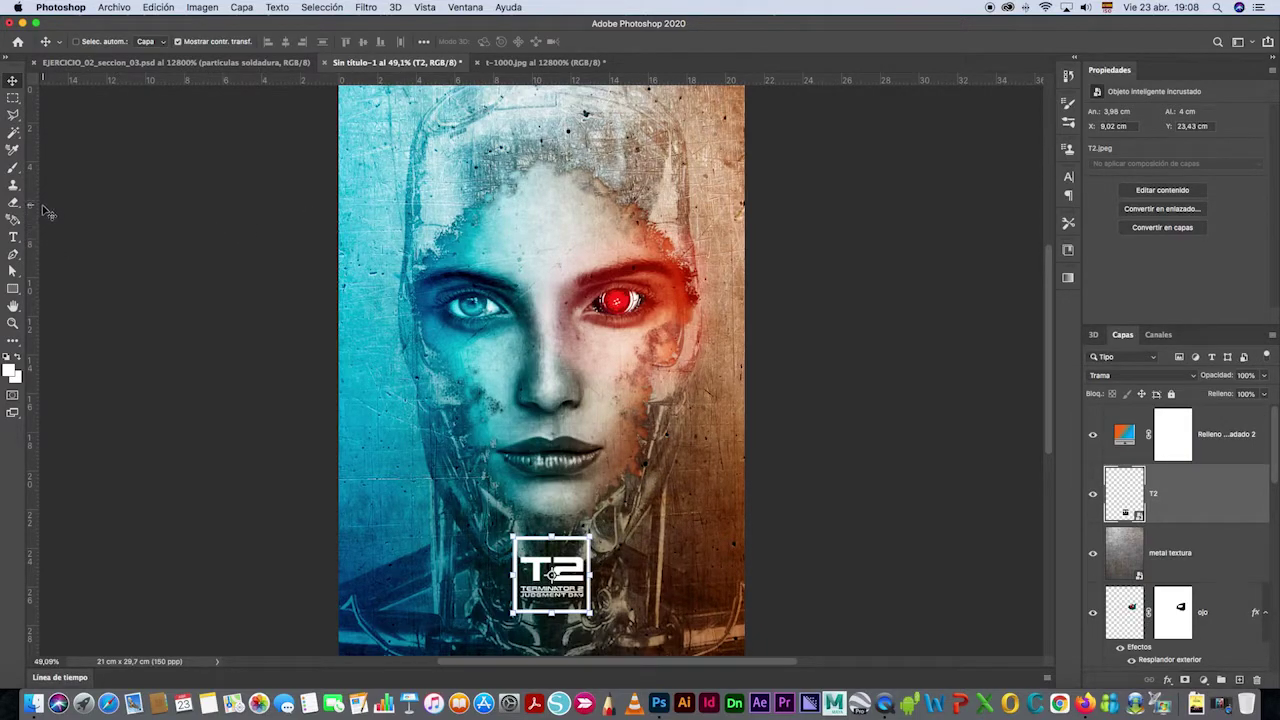
Add guides about 0.7 cm inside all four edges of the poster.
{"action": "left_click_drag", "start_coordinate": [35, 208], "coordinate": [352, 233]}
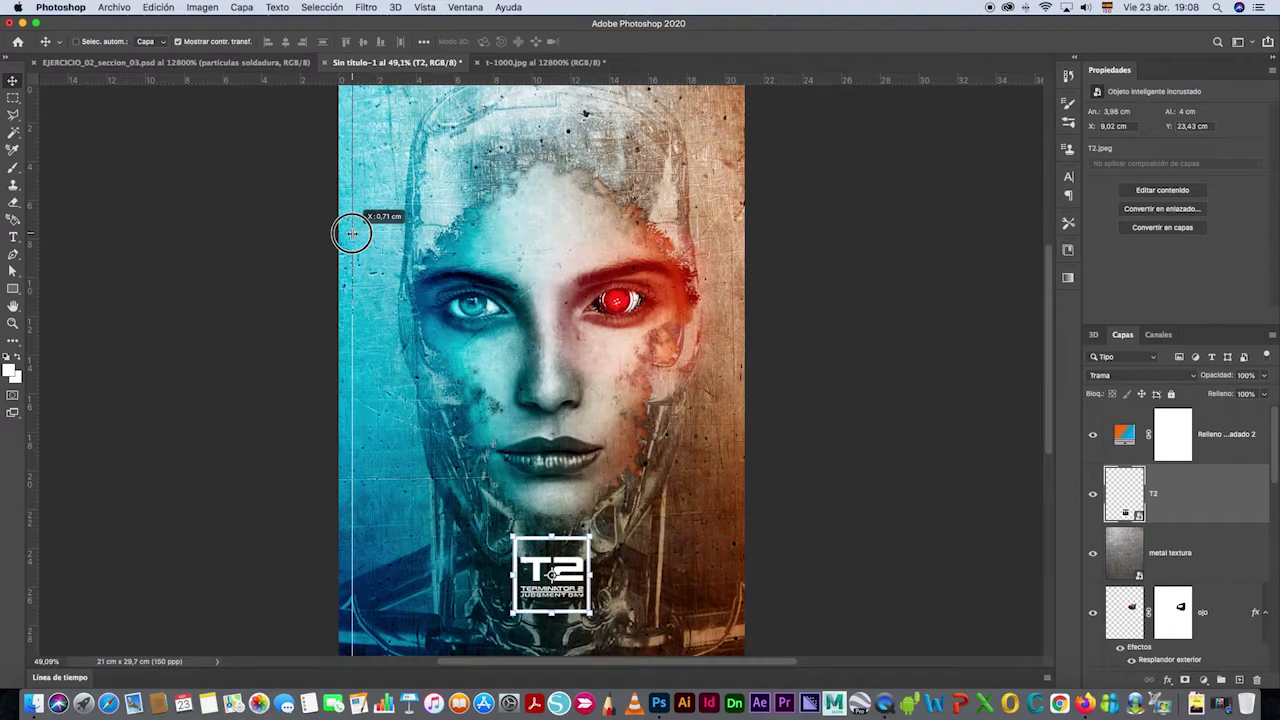
{"action": "left_click_drag", "start_coordinate": [551, 80], "coordinate": [551, 100]}
{"action": "left_click_drag", "start_coordinate": [35, 320], "coordinate": [728, 320]}
{"action": "left_click_drag", "start_coordinate": [690, 80], "coordinate": [760, 643]}
Create a layer above Relleno degradado 2 and fill the area outside the guides with white as a frame.
{"action": "left_click", "coordinate": [1226, 434]}
{"action": "left_click", "coordinate": [1239, 680]}
{"action": "left_click", "coordinate": [12, 98]}
{"action": "left_click_drag", "start_coordinate": [353, 99], "coordinate": [728, 643]}
{"action": "left_click", "coordinate": [322, 7]}
{"action": "left_click", "coordinate": [330, 58]}
{"action": "left_click", "coordinate": [12, 341]}
{"action": "left_click", "coordinate": [100, 643]}
{"action": "left_click", "coordinate": [345, 300]}
{"action": "key", "text": "super+d"}
Remove all four guides from the poster.
{"action": "key", "text": "v"}
{"action": "left_click_drag", "start_coordinate": [312, 99], "coordinate": [424, 46]}
{"action": "left_click_drag", "start_coordinate": [353, 300], "coordinate": [30, 300]}
{"action": "left_click_drag", "start_coordinate": [728, 368], "coordinate": [30, 368]}
{"action": "left_click_drag", "start_coordinate": [323, 643], "coordinate": [400, 70]}
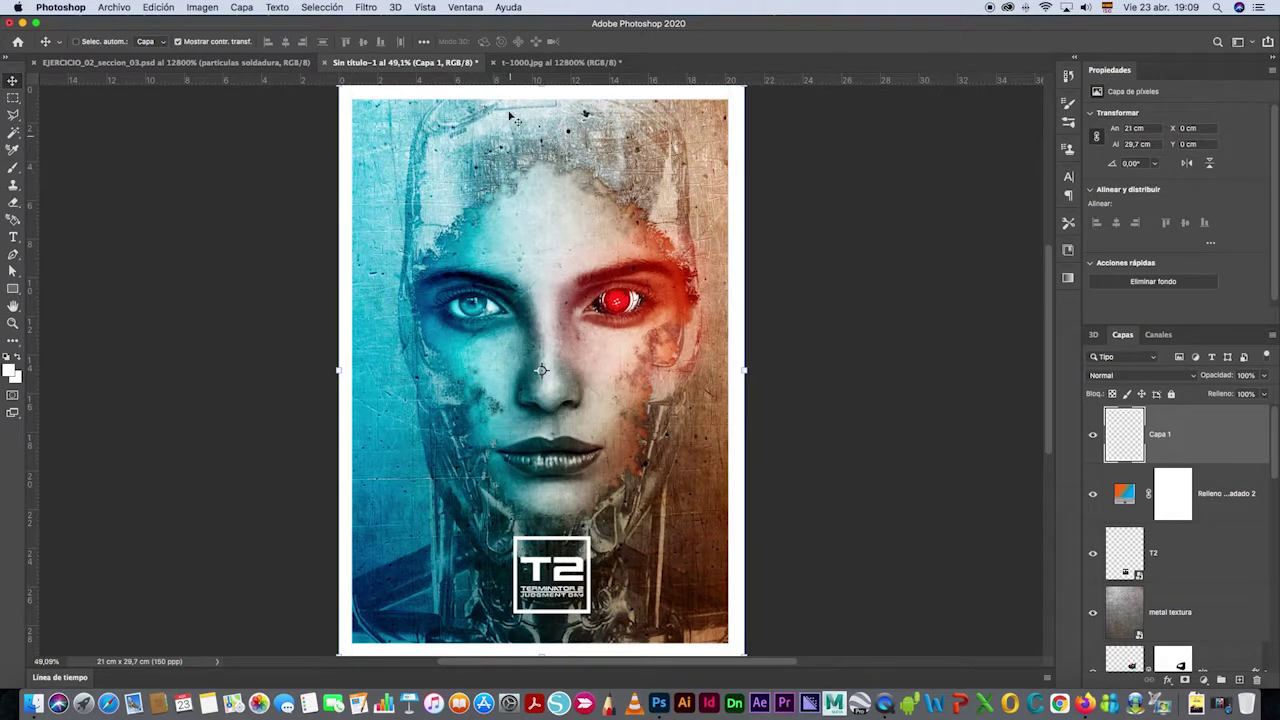
Place the embedded particulas soldadura image and enlarge it over the upper part of the poster.
{"action": "left_click", "coordinate": [114, 8]}
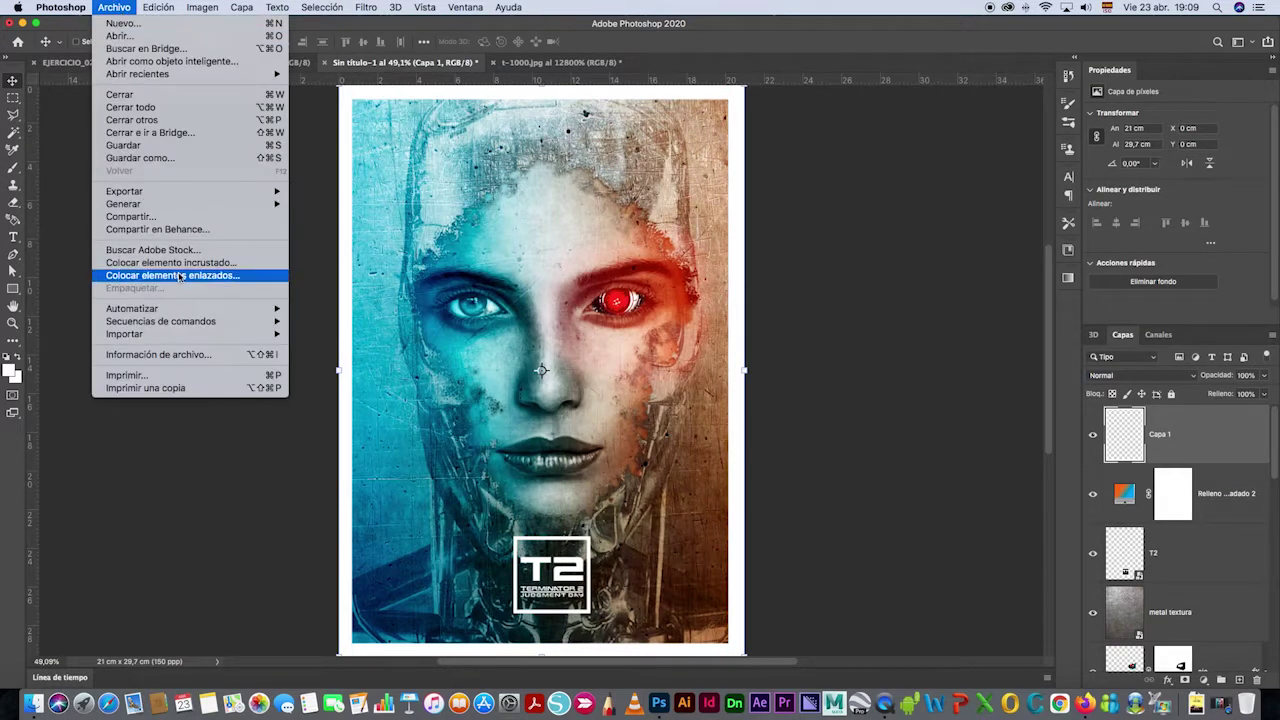
{"action": "left_click", "coordinate": [188, 264]}
{"action": "left_click", "coordinate": [1008, 329]}
{"action": "left_click", "coordinate": [1042, 640]}
{"action": "left_click_drag", "start_coordinate": [614, 256], "coordinate": [614, 86]}
{"action": "left_click_drag", "start_coordinate": [745, 314], "coordinate": [1060, 560]}
{"action": "mouse_move", "coordinate": [567, 222]}
{"action": "left_mouse_down"}
{"action": "mouse_move", "coordinate": [343, 166]}
{"action": "mouse_move", "coordinate": [558, 231]}
{"action": "left_mouse_up"}
{"action": "scroll", "coordinate": [560, 231], "scroll_direction": "up", "scroll_amount": 3}
{"action": "scroll", "coordinate": [560, 231], "scroll_direction": "left", "scroll_amount": 2}
{"action": "key", "text": "Return"}
Move the particulas soldadura layer below the white frame layer and rename the frame layer as borde.
{"action": "left_click_drag", "start_coordinate": [1178, 436], "coordinate": [1172, 520]}
{"action": "double_click", "coordinate": [1160, 436]}
{"action": "type", "text": "borde"}
{"action": "key", "text": "Return"}
Resize particulas soldadura to about 45.4 by 25.55 cm with the spark burst in the poster's upper-right corner.
{"action": "scroll", "coordinate": [600, 220], "scroll_direction": "down", "scroll_amount": 3}
{"action": "left_click_drag", "start_coordinate": [600, 210], "coordinate": [689, 192]}
{"action": "key", "text": "super+z"}
{"action": "left_click", "coordinate": [1229, 507]}
{"action": "left_click_drag", "start_coordinate": [927, 550], "coordinate": [962, 570]}
{"action": "left_click_drag", "start_coordinate": [614, 222], "coordinate": [597, 216]}
{"action": "scroll", "coordinate": [700, 114], "scroll_direction": "left", "scroll_amount": 1}
{"action": "left_click", "coordinate": [731, 42]}
Set the particulas soldadura layer to Trama blending and shift it left to X -12.76 cm.
{"action": "left_click", "coordinate": [1142, 375]}
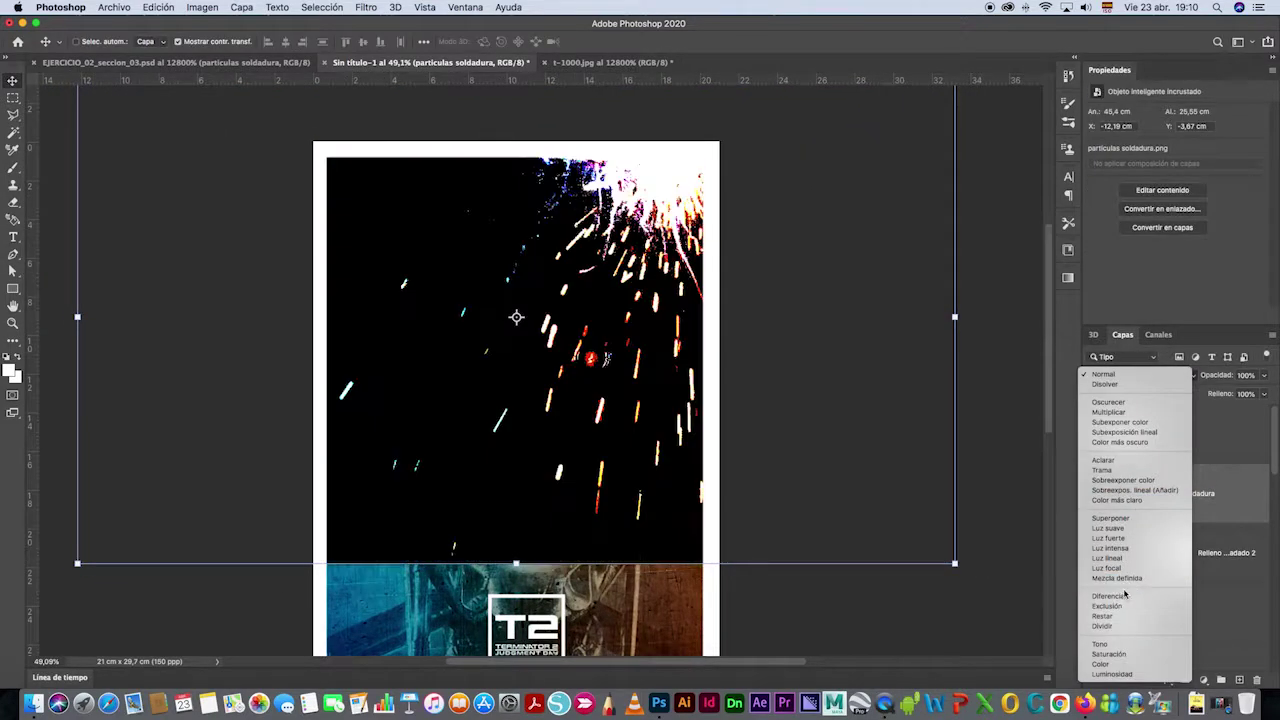
{"action": "left_click", "coordinate": [1104, 470]}
{"action": "scroll", "coordinate": [808, 574], "scroll_direction": "down", "scroll_amount": 2}
{"action": "left_click_drag", "start_coordinate": [668, 289], "coordinate": [642, 289]}
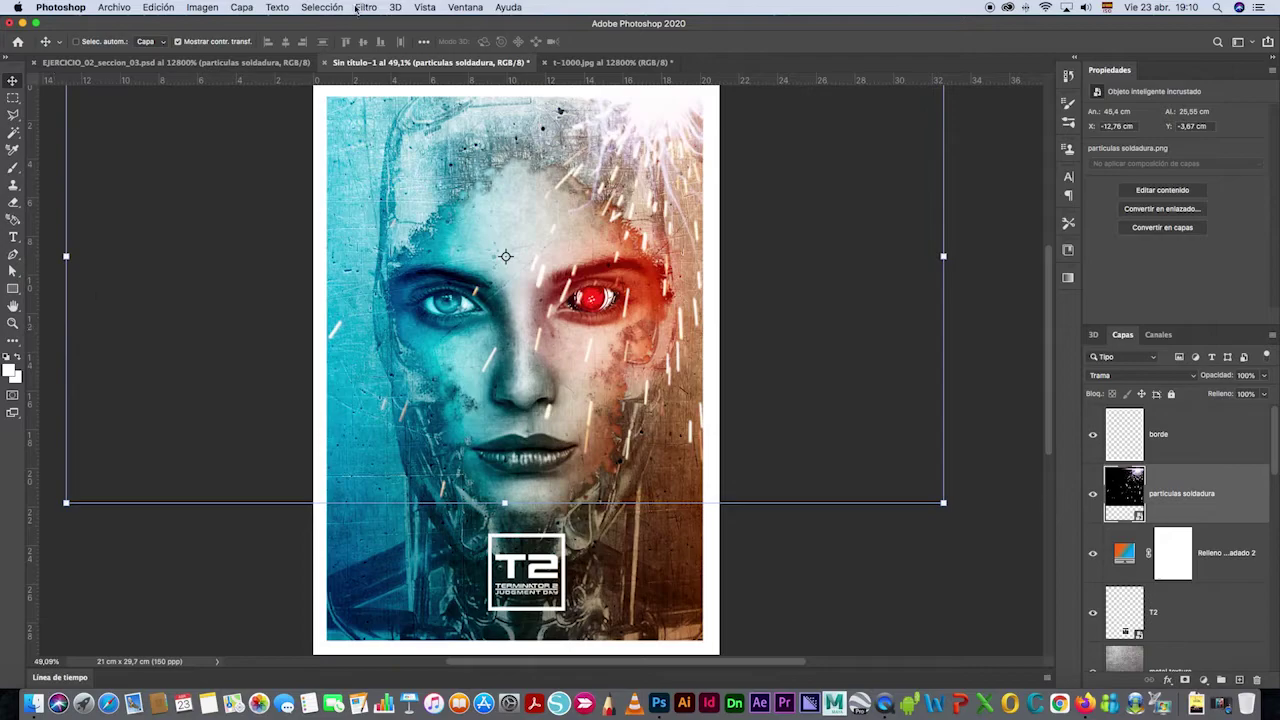
Hide the transform controls and examine the sparks, face and T2 logo at 100% zoom.
{"action": "left_click", "coordinate": [177, 41]}
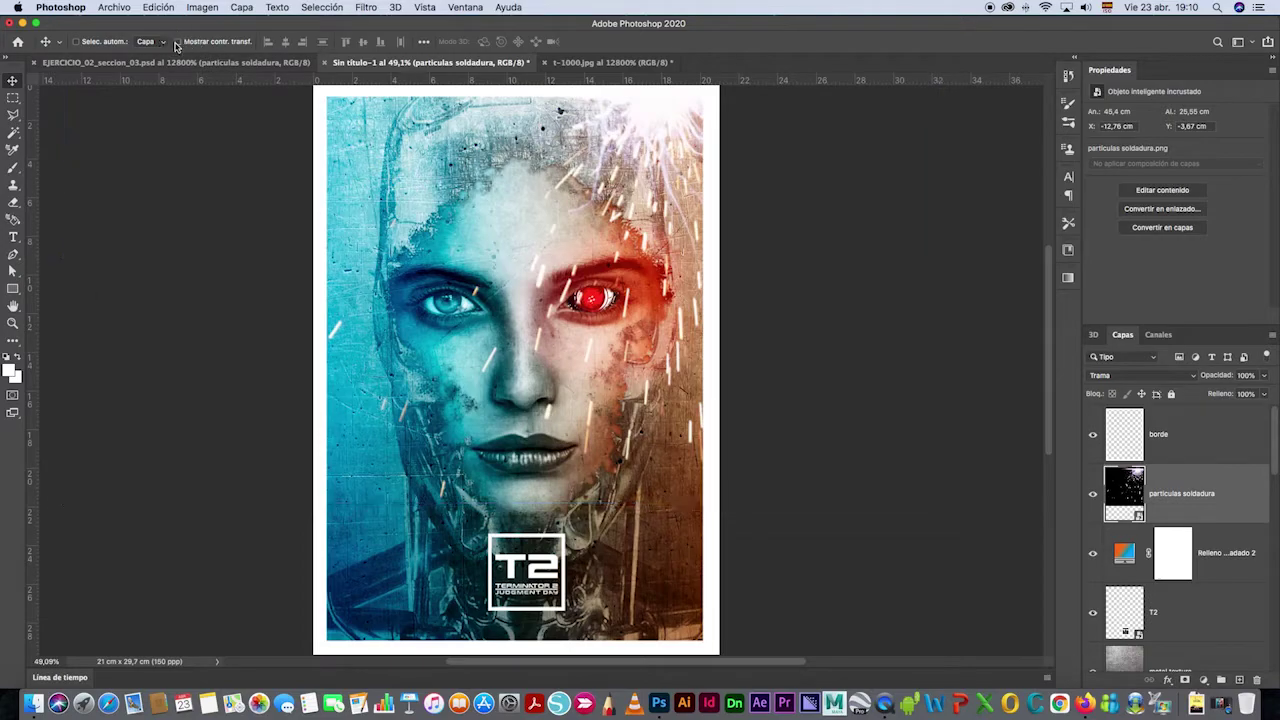
{"action": "key", "text": "z"}
{"action": "left_click", "coordinate": [571, 331]}
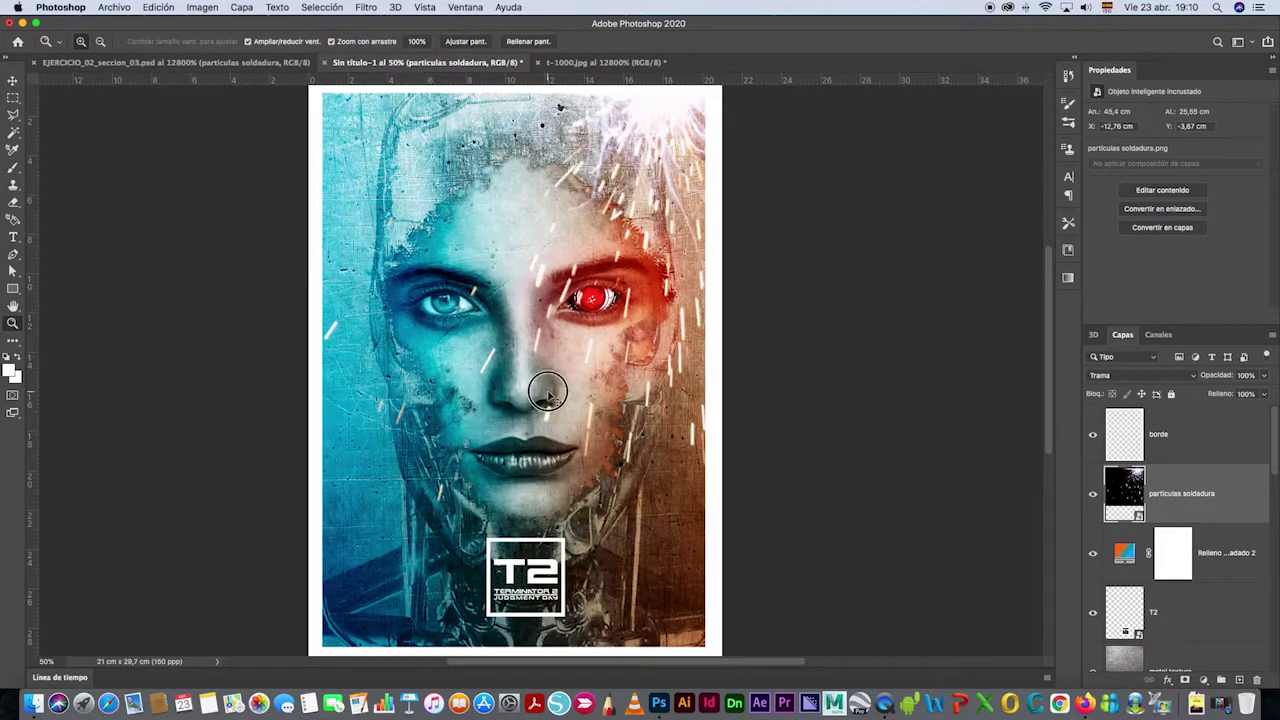
{"action": "left_click", "coordinate": [543, 383]}
{"action": "left_click", "coordinate": [543, 371]}
{"action": "scroll", "coordinate": [545, 367], "scroll_direction": "up", "scroll_amount": 5}
{"action": "scroll", "coordinate": [545, 367], "scroll_direction": "left", "scroll_amount": 2}
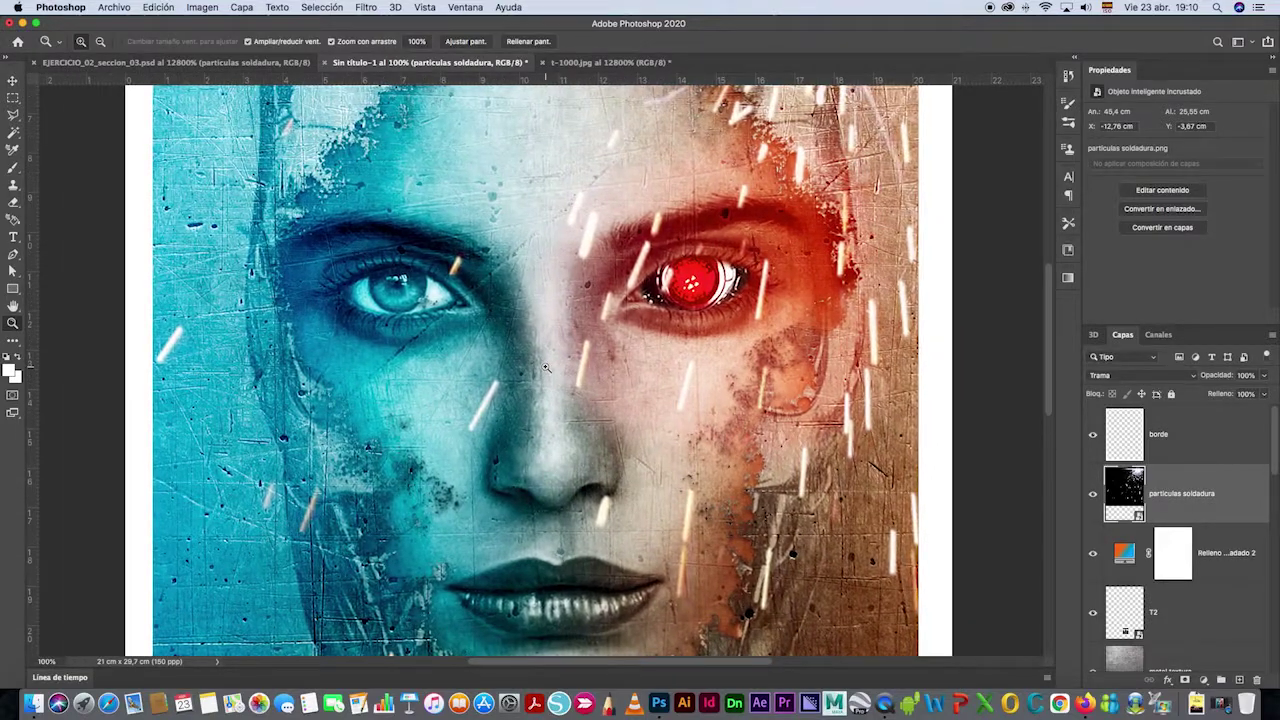
{"action": "scroll", "coordinate": [545, 367], "scroll_direction": "up", "scroll_amount": 5}
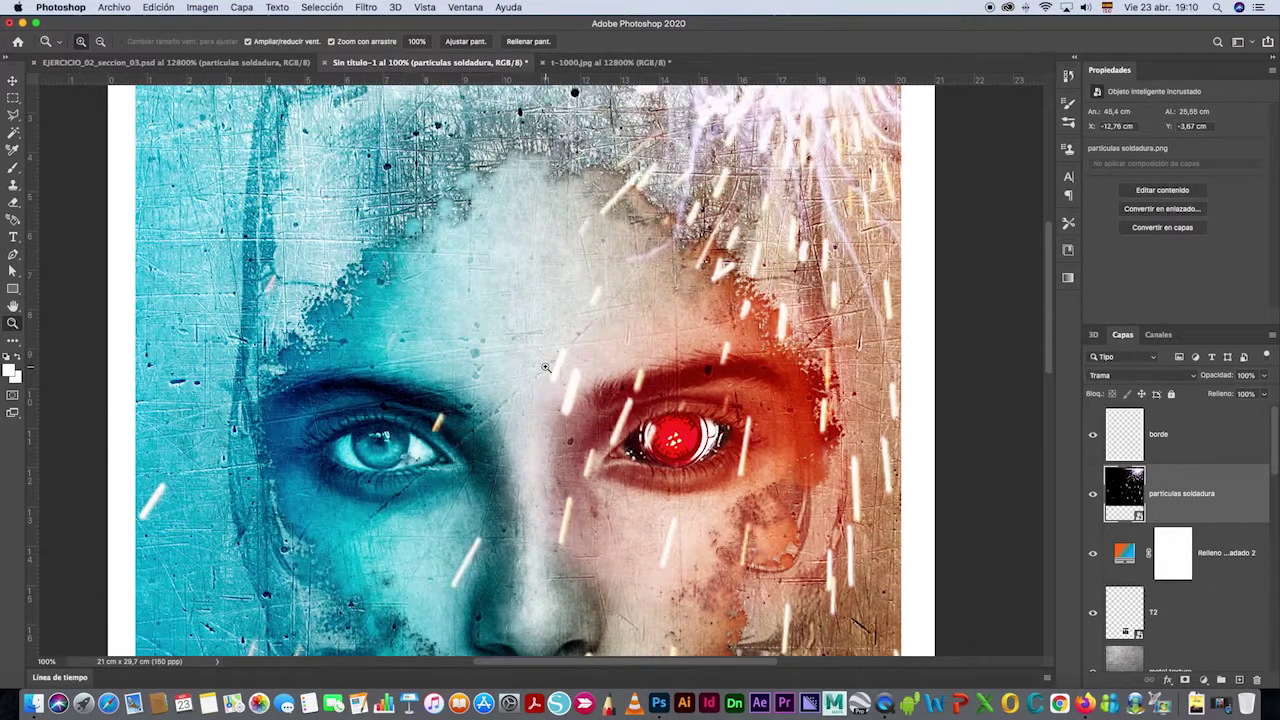
{"action": "scroll", "coordinate": [545, 367], "scroll_direction": "up", "scroll_amount": 2}
{"action": "scroll", "coordinate": [545, 367], "scroll_direction": "right", "scroll_amount": 1}
{"action": "scroll", "coordinate": [545, 367], "scroll_direction": "down", "scroll_amount": 13}
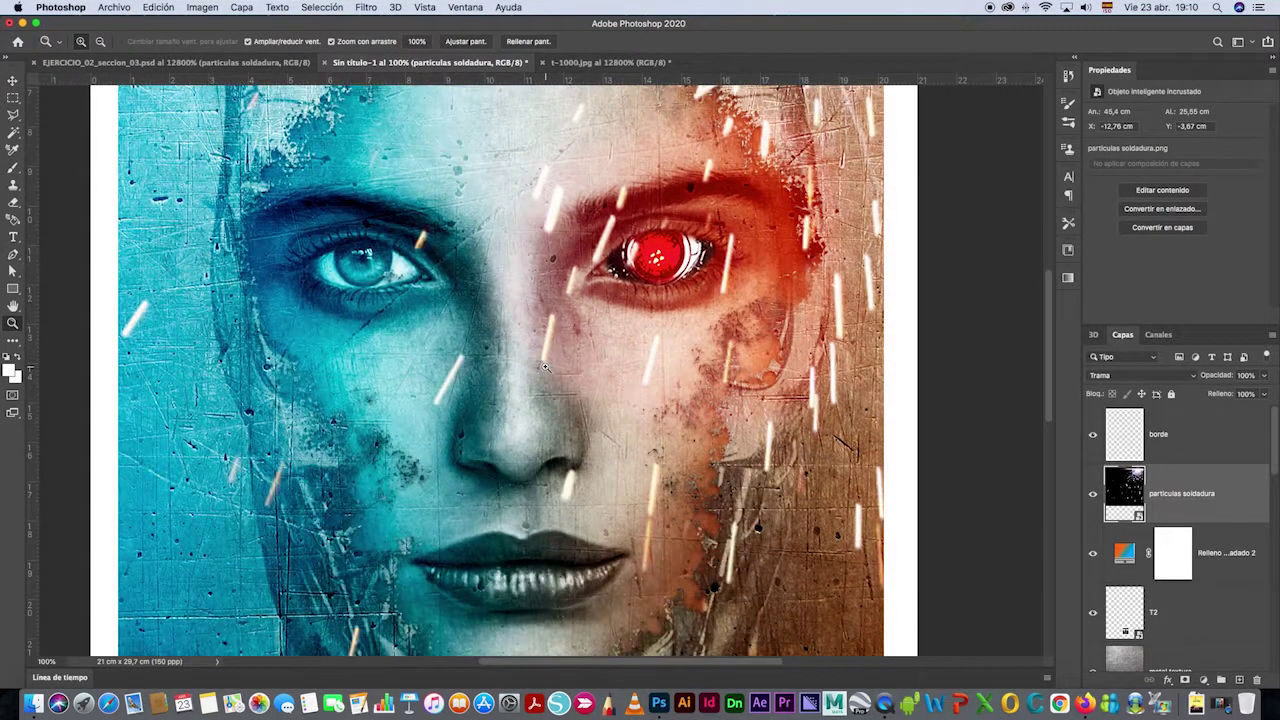
{"action": "scroll", "coordinate": [545, 367], "scroll_direction": "down", "scroll_amount": 10}
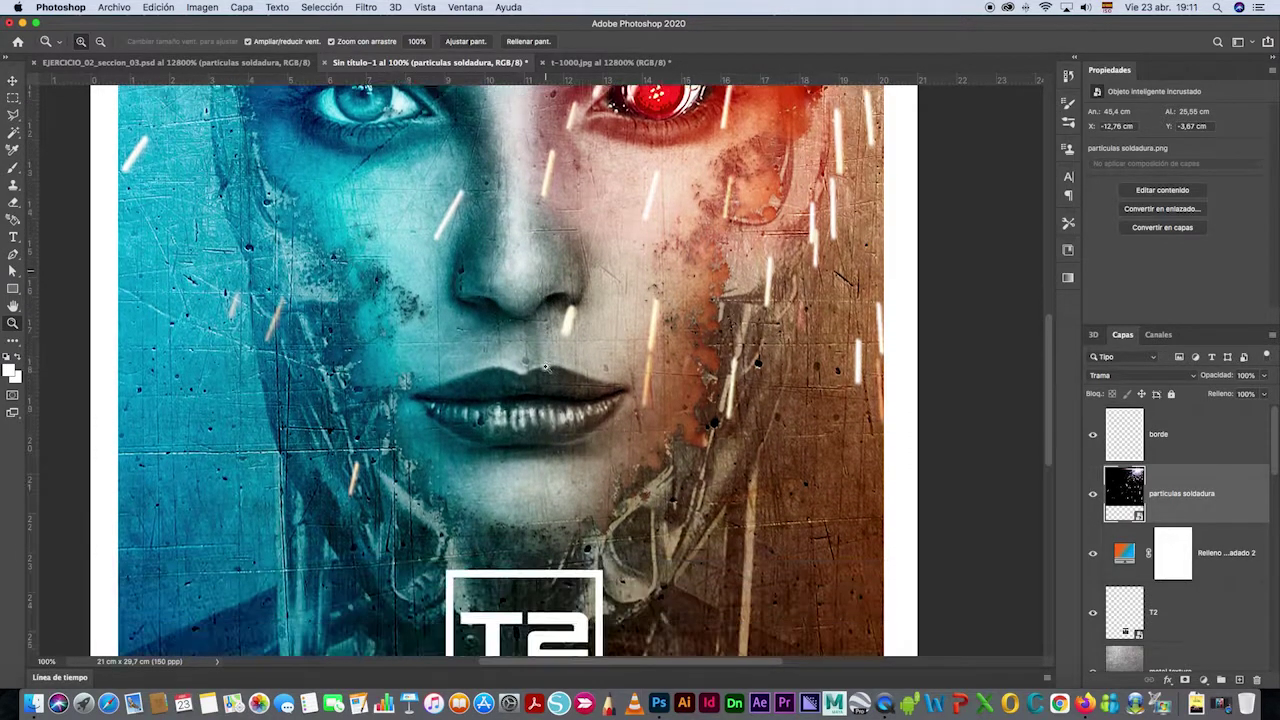
{"action": "scroll", "coordinate": [545, 367], "scroll_direction": "up", "scroll_amount": 11}
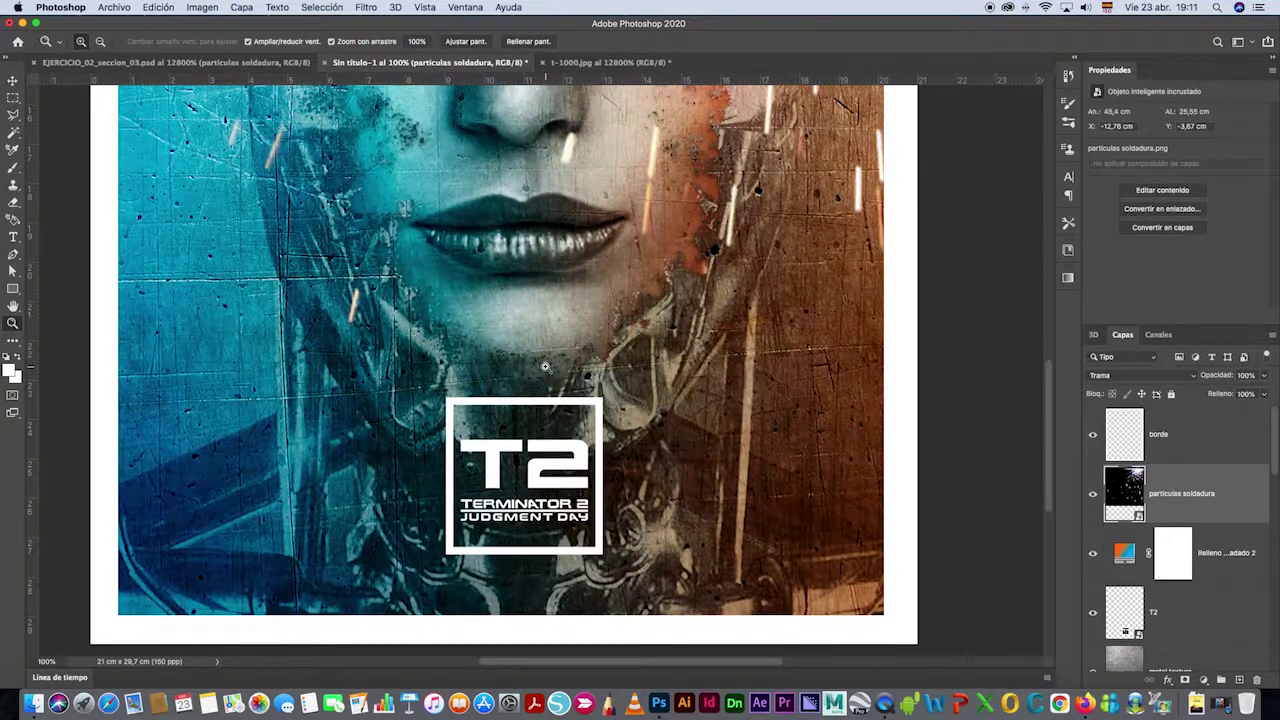